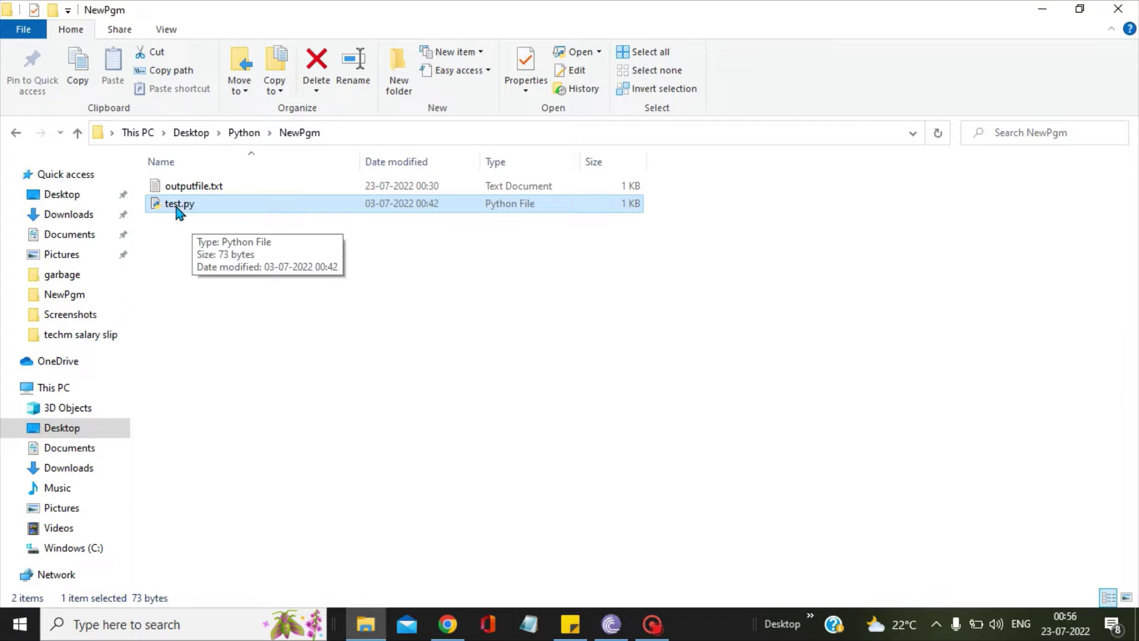
Open test.py for editing in Notepad to examine its code, and close it again.
{"action": "right_click", "coordinate": [193, 206]}
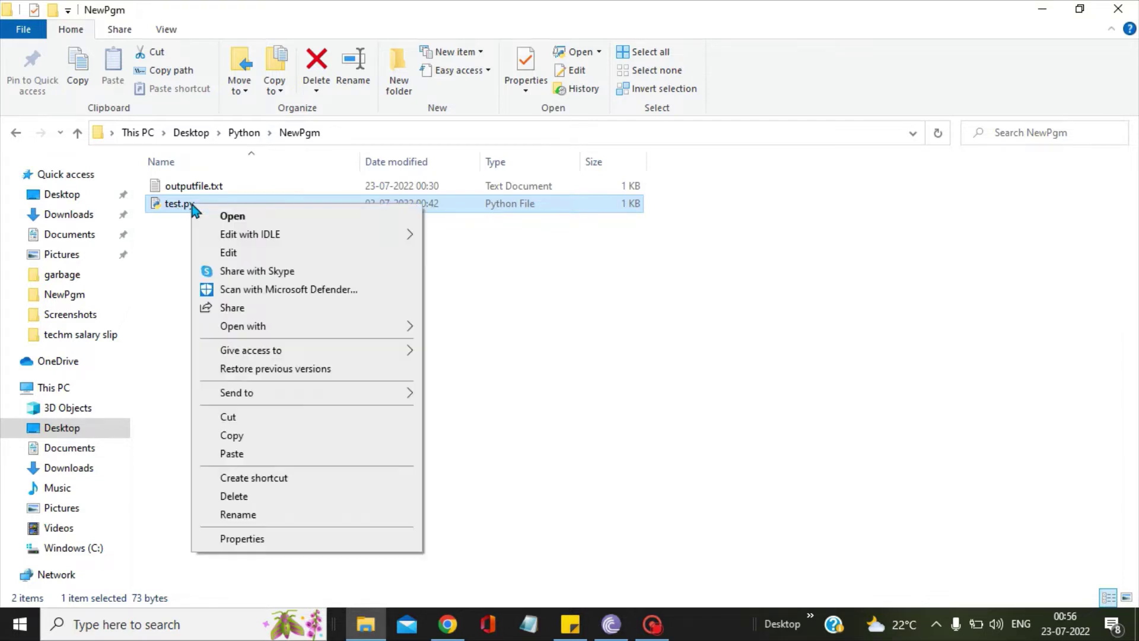
{"action": "left_click", "coordinate": [226, 252]}
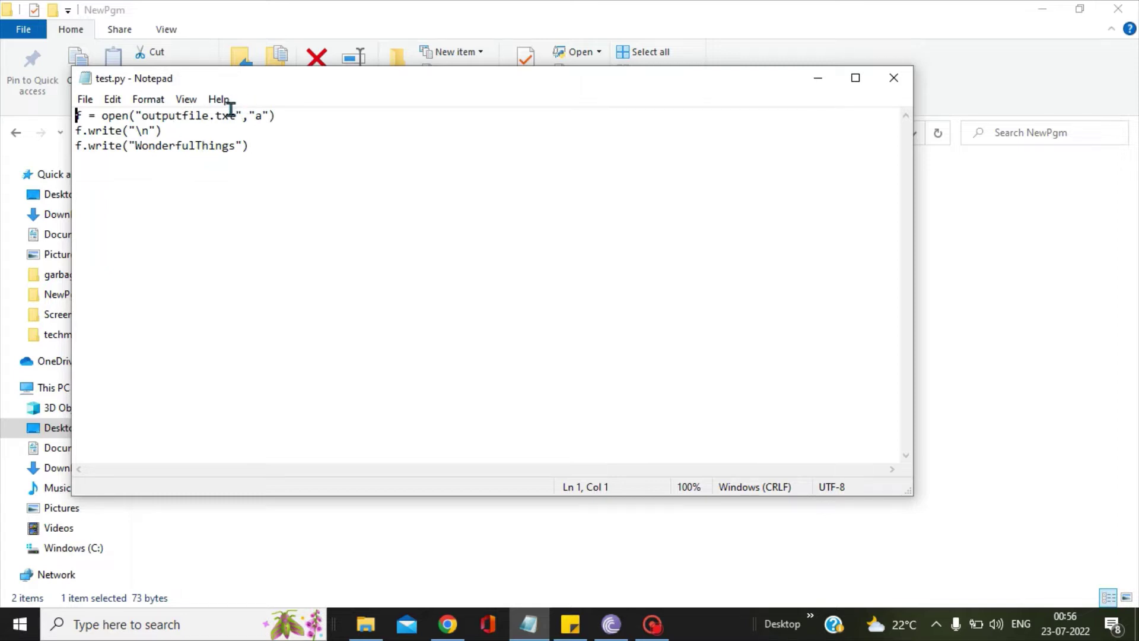
{"action": "left_click", "coordinate": [892, 77]}
Open outputfile.txt to check its contents, and close it again.
{"action": "left_click", "coordinate": [218, 188]}
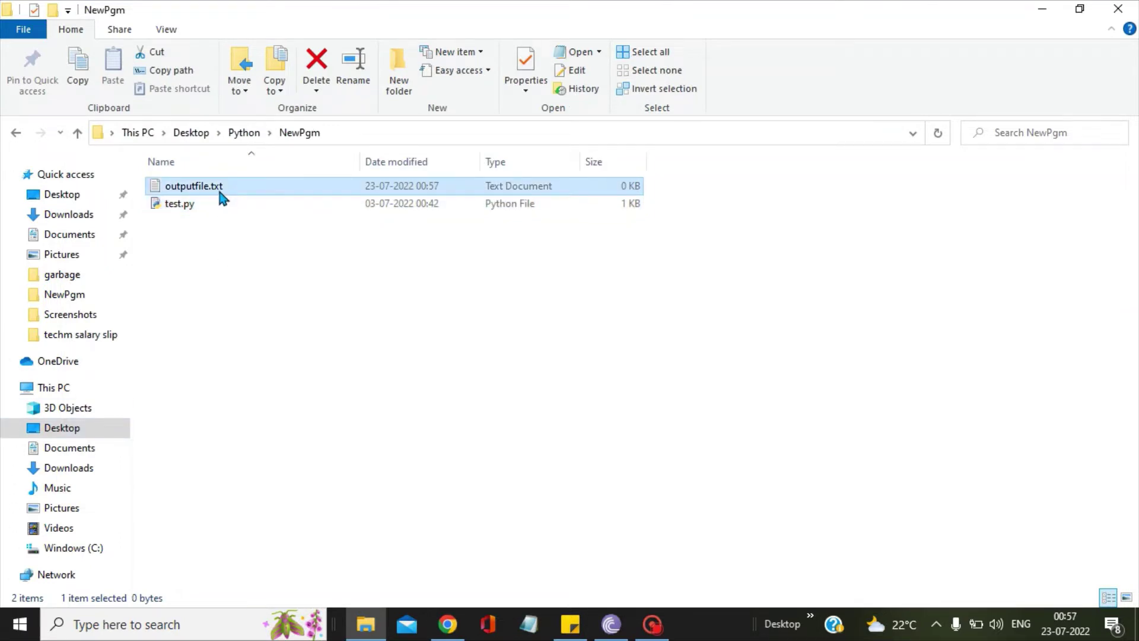
{"action": "double_click", "coordinate": [219, 189]}
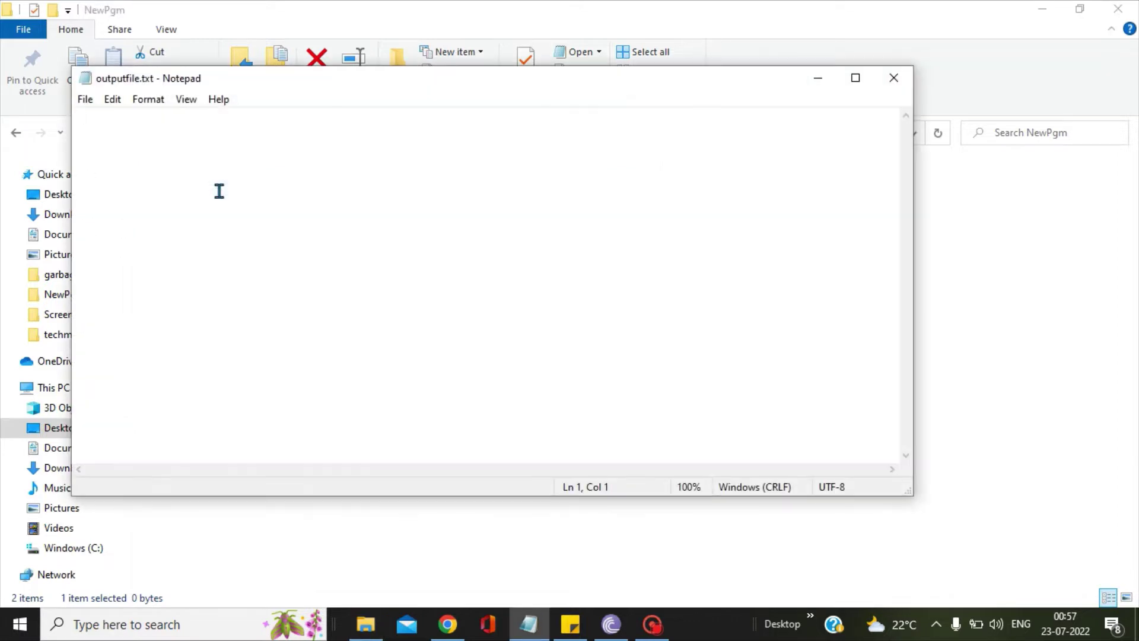
{"action": "left_click", "coordinate": [899, 80]}
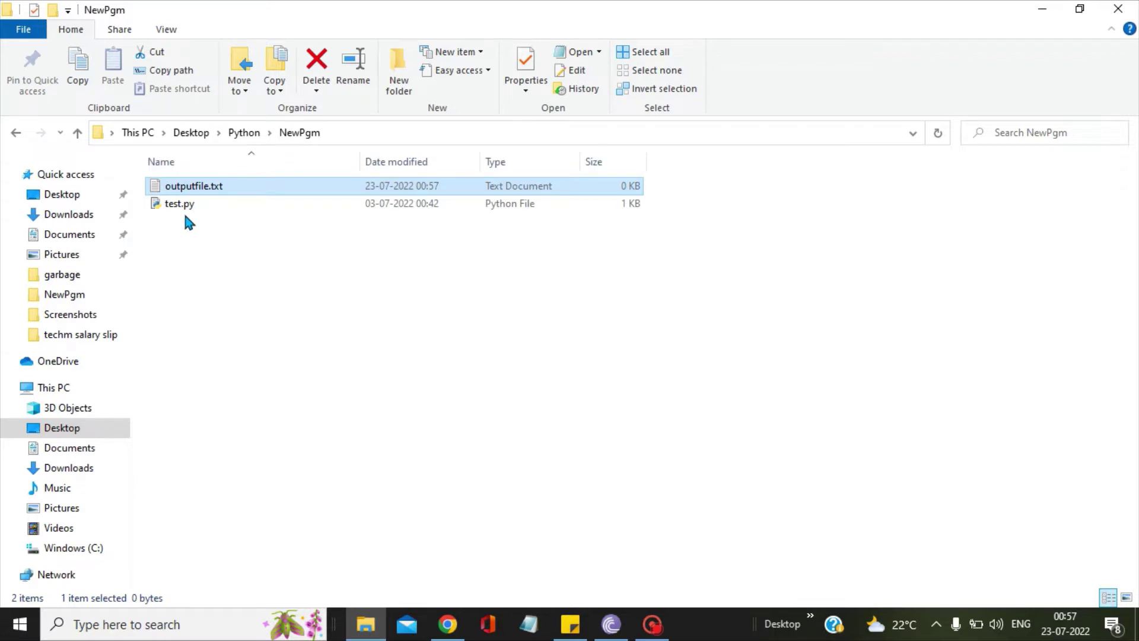
{"action": "left_click", "coordinate": [173, 208]}
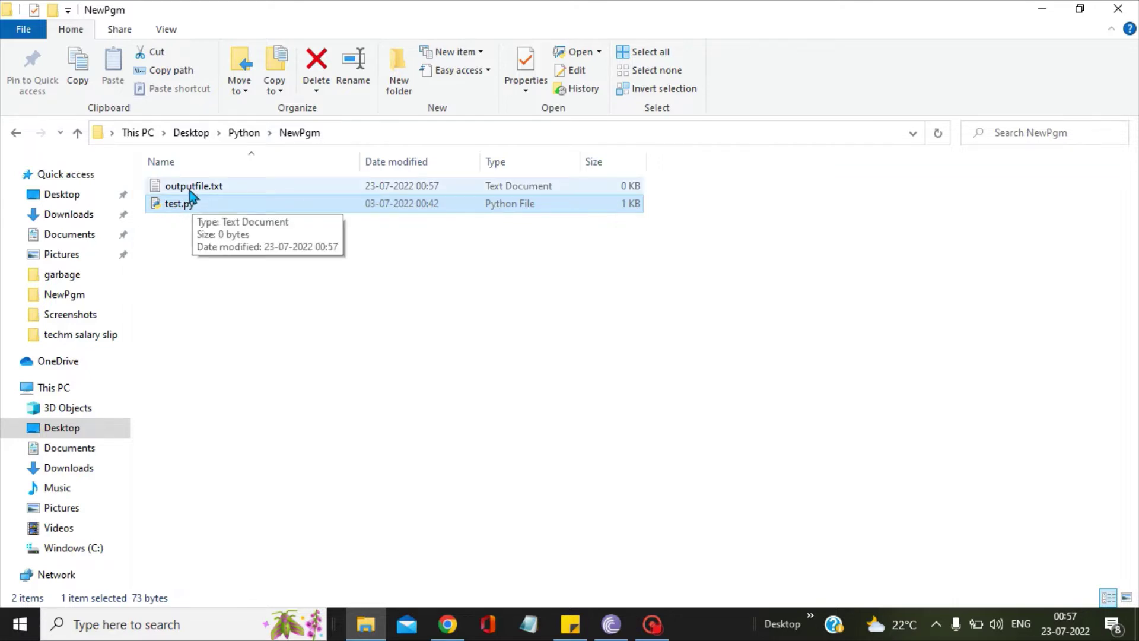
{"action": "left_click", "coordinate": [192, 186]}
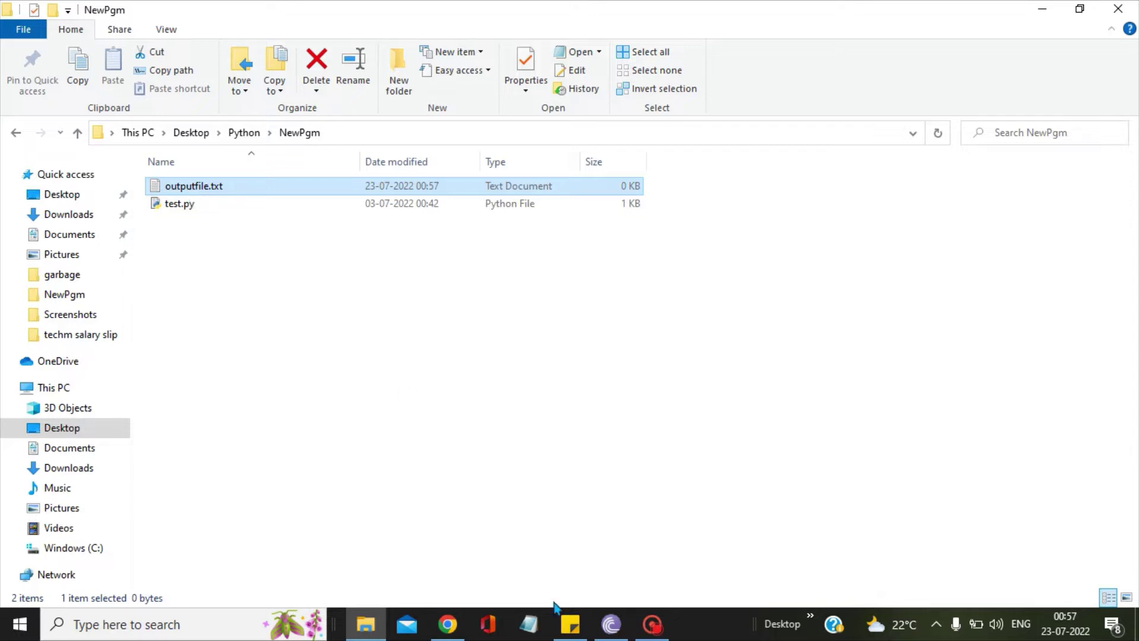
Write a two-item list in a new Notepad document, "1. Bat file method" and "2. Direct python method", and minimize it.
{"action": "left_click", "coordinate": [530, 623]}
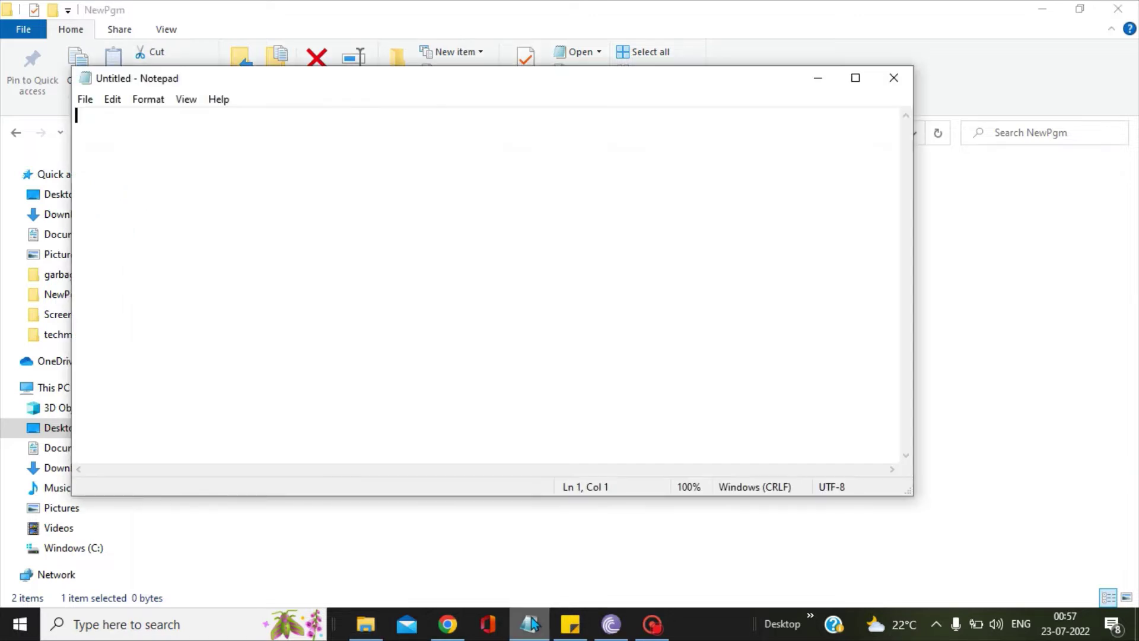
{"action": "type", "text": "1. "}
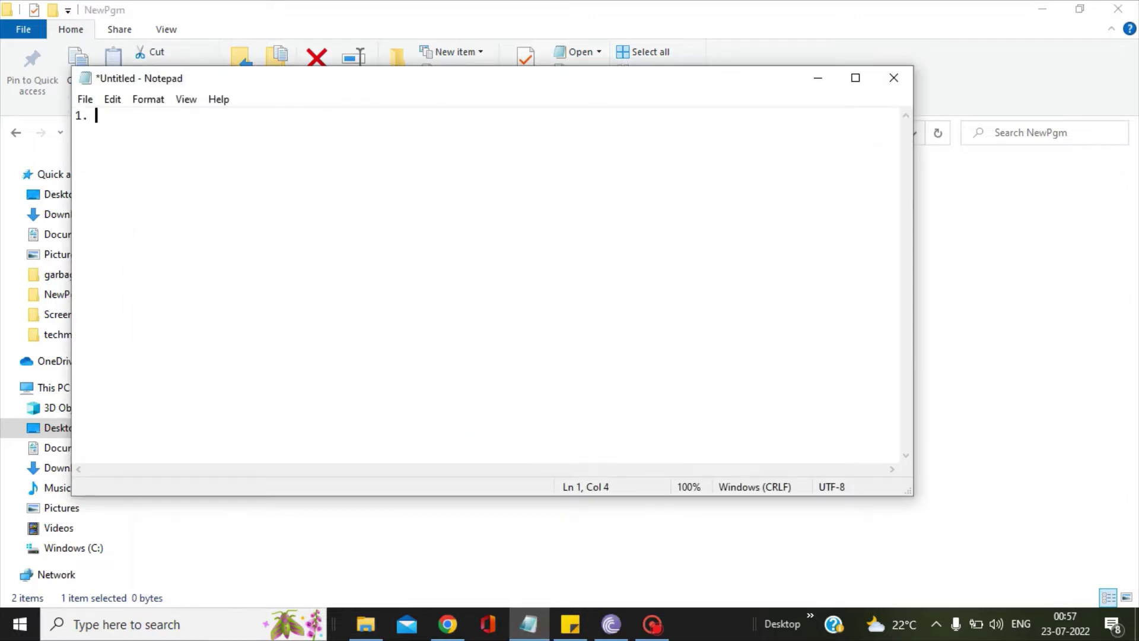
{"action": "type", "text": "Bat file method"}
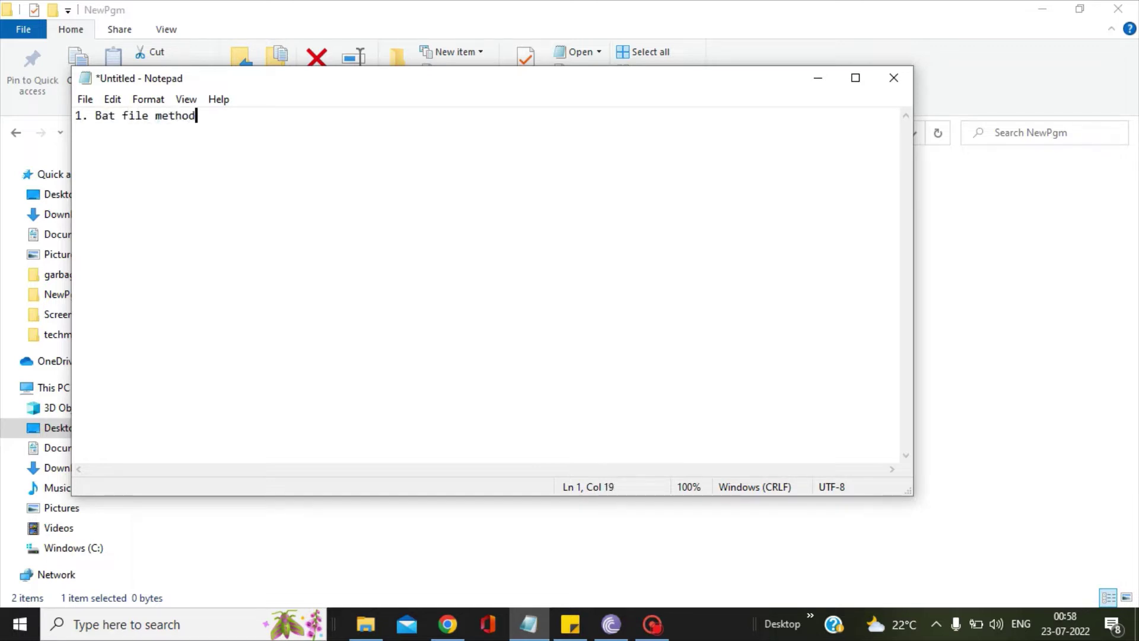
{"action": "key", "text": "Return"}
{"action": "type", "text": "2. Direct python m"}
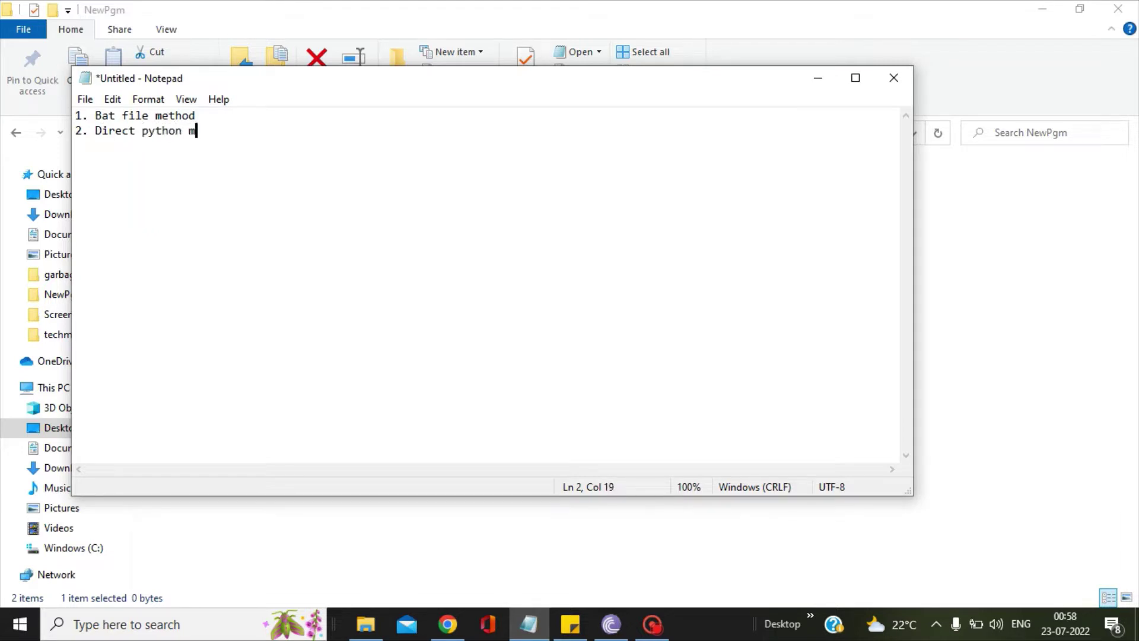
{"action": "type", "text": "ethod"}
{"action": "left_click", "coordinate": [825, 80]}
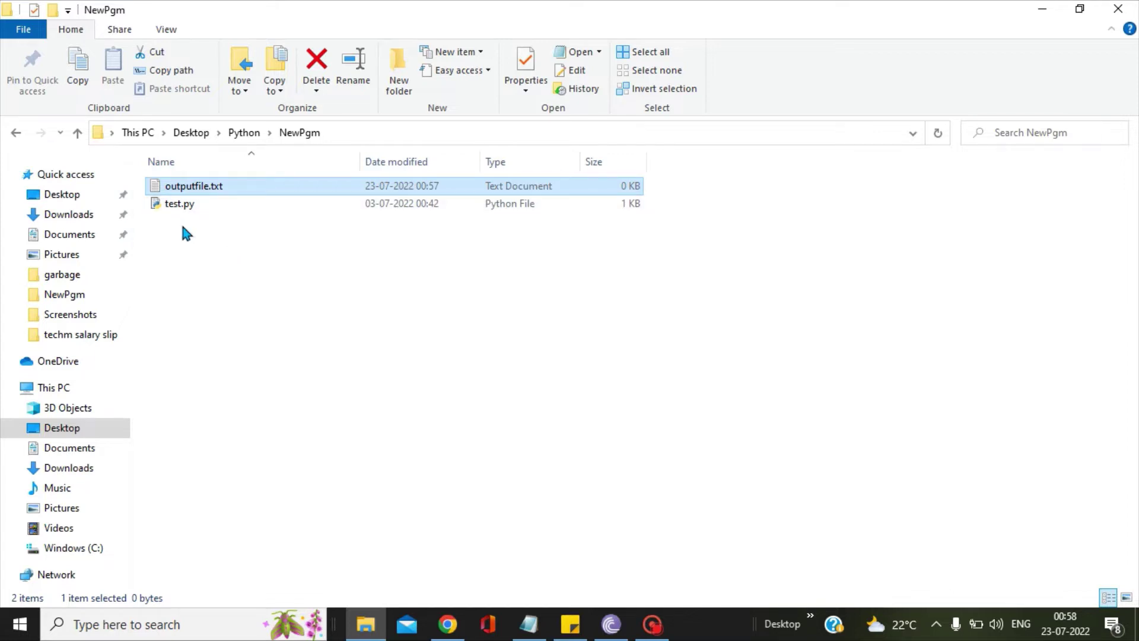
Create a new text document with its default name in the NewPgm folder and open it.
{"action": "right_click", "coordinate": [212, 259]}
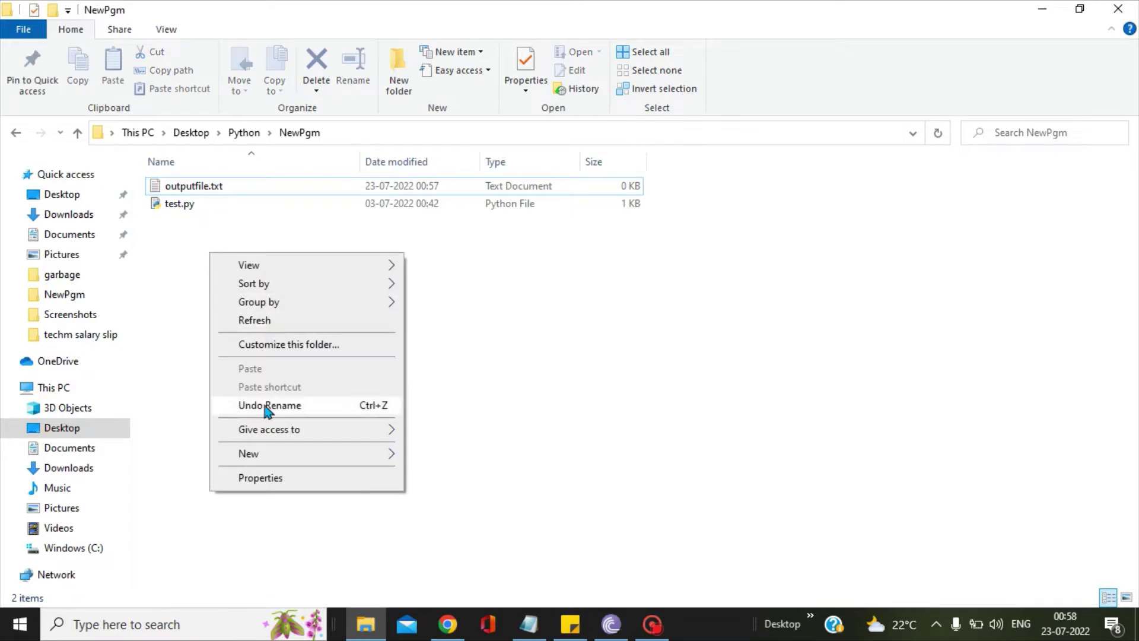
{"action": "mouse_move", "coordinate": [272, 460]}
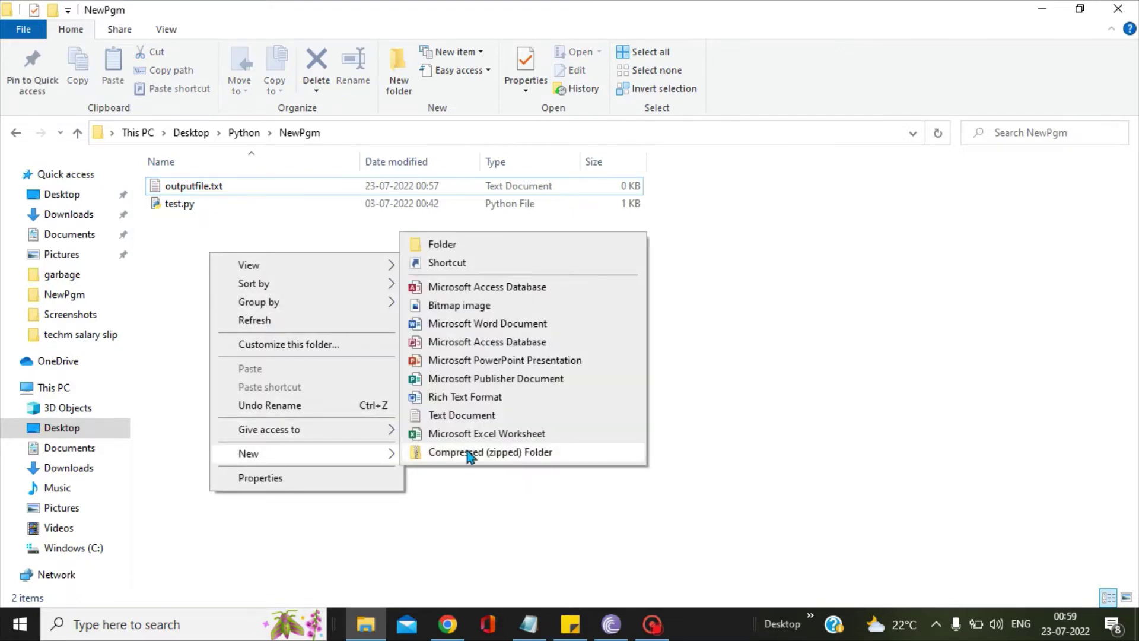
{"action": "left_click", "coordinate": [487, 417]}
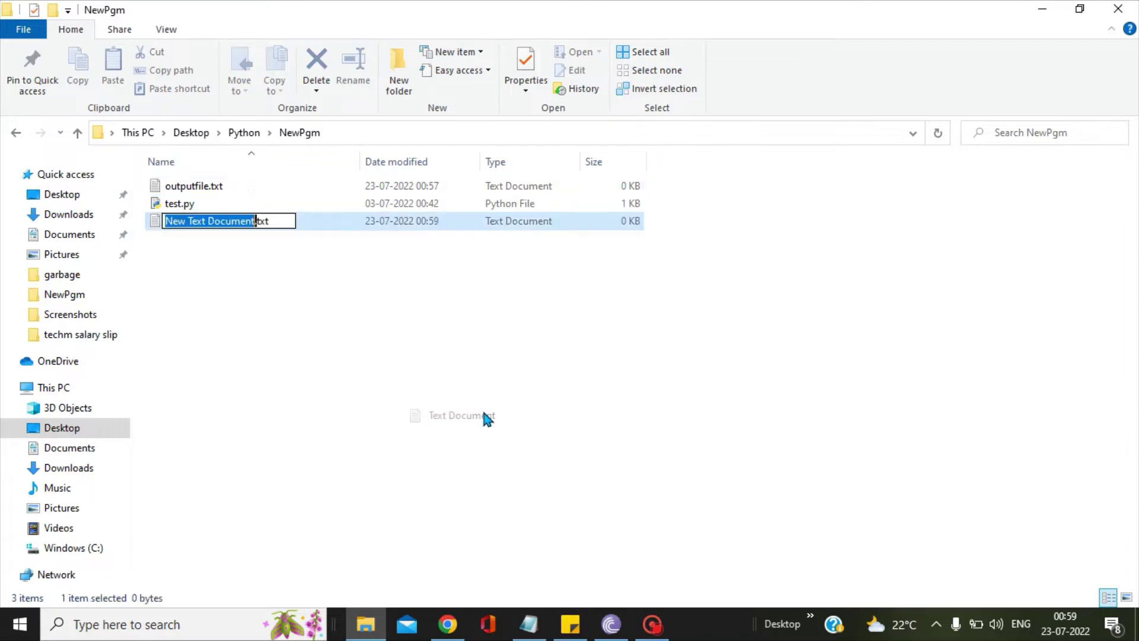
{"action": "left_click", "coordinate": [259, 253]}
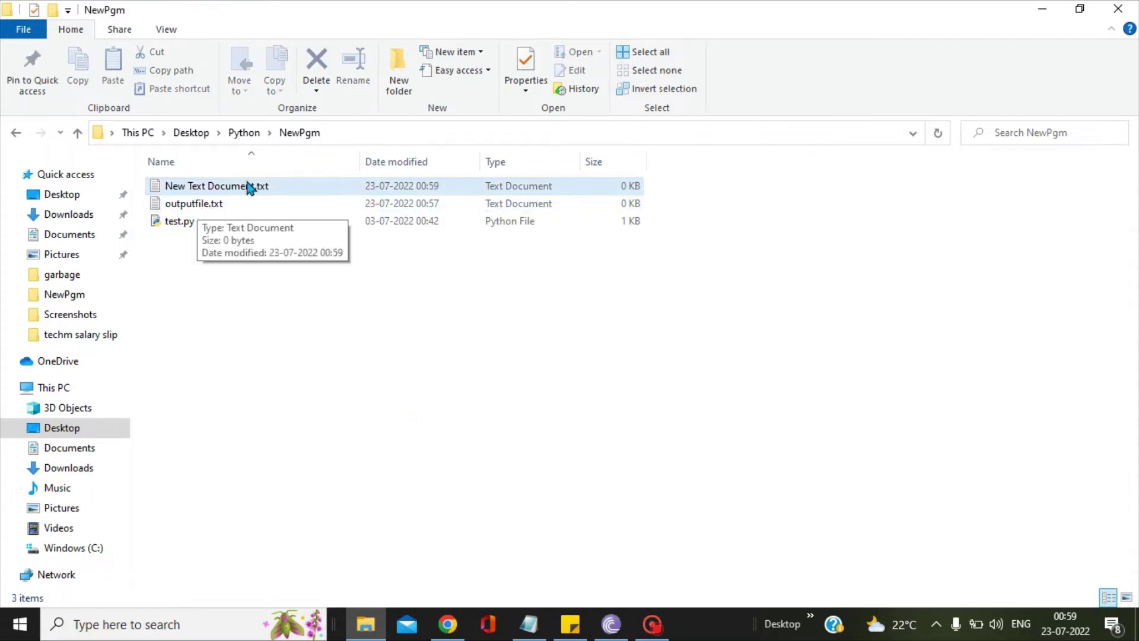
{"action": "double_click", "coordinate": [199, 187]}
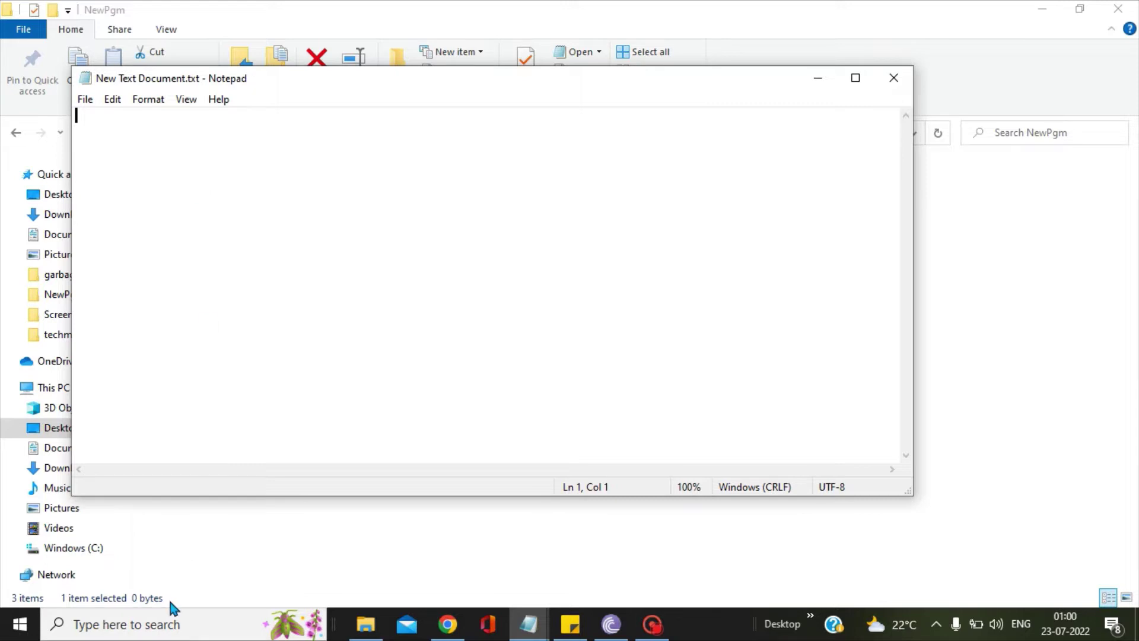
Launch Command Prompt through Run with cmd and look up the Python executable's location using "where python".
{"action": "left_click", "coordinate": [146, 626]}
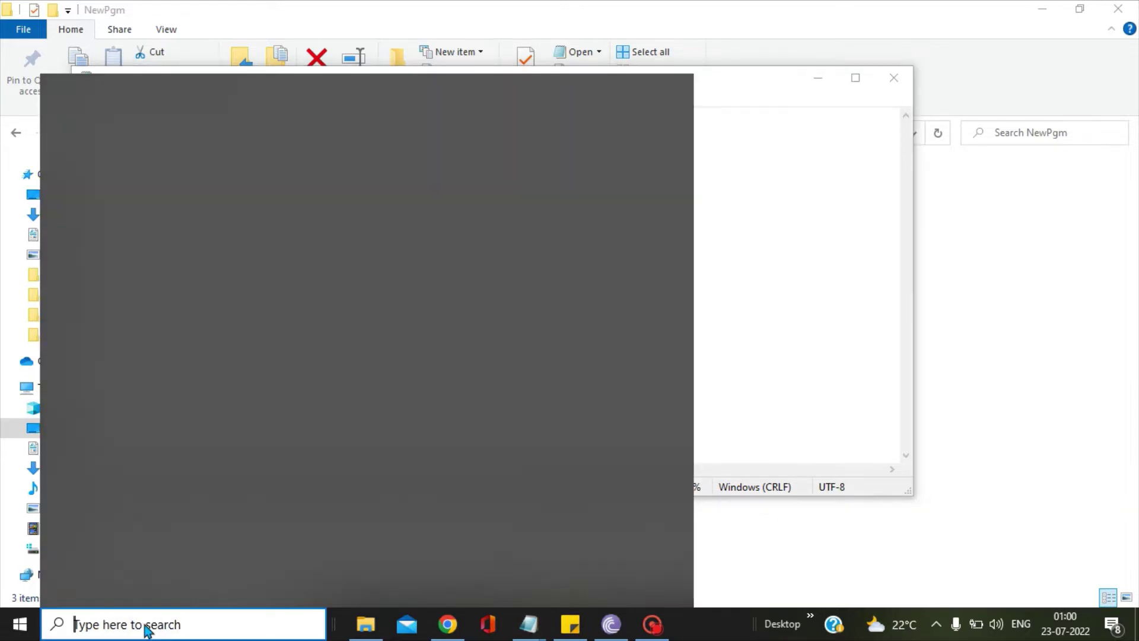
{"action": "type", "text": "run"}
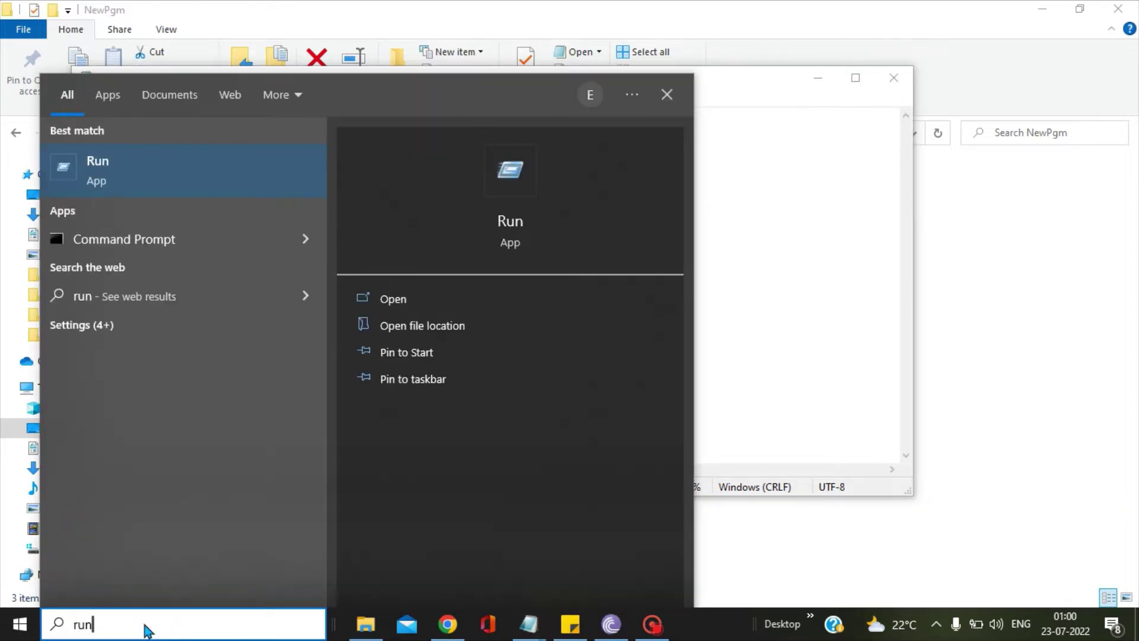
{"action": "key", "text": "Return"}
{"action": "type", "text": "cmd"}
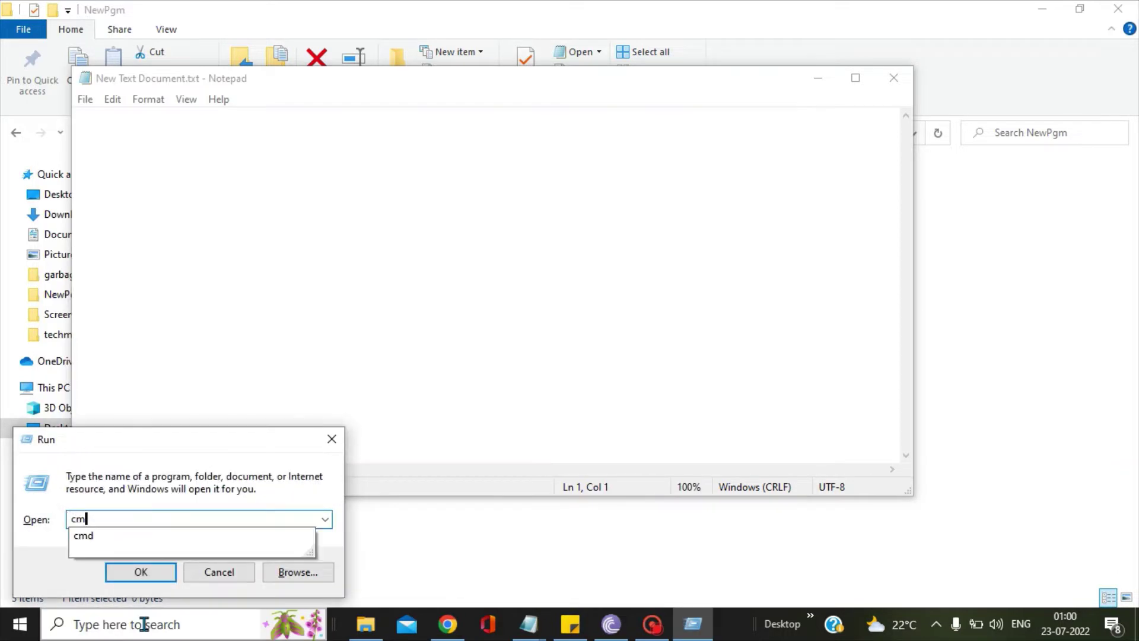
{"action": "key", "text": "Return"}
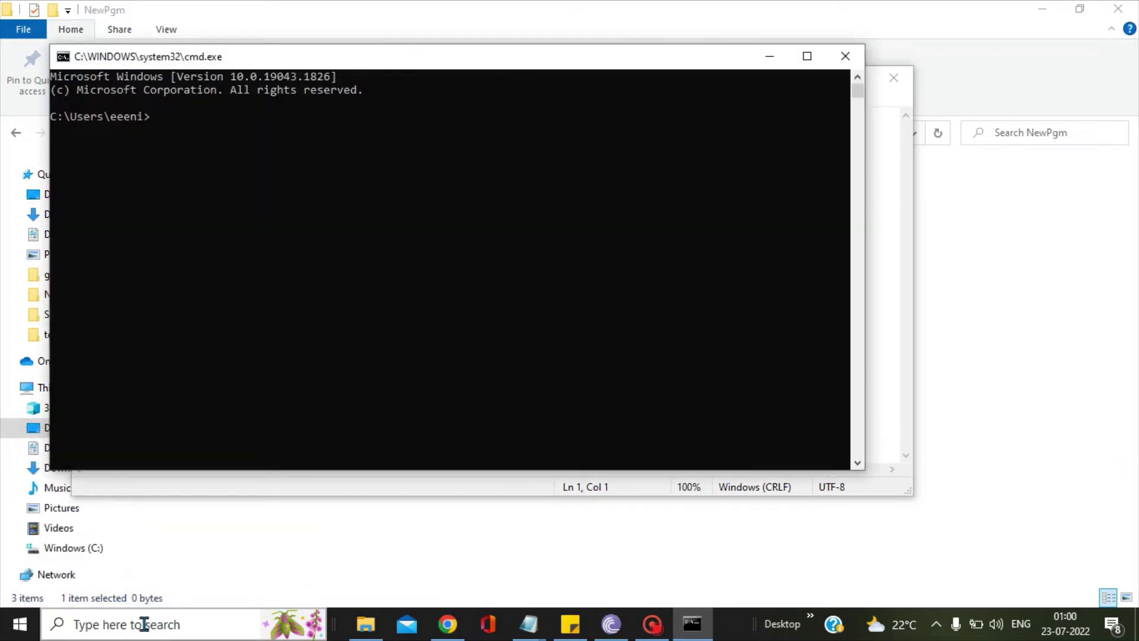
{"action": "type", "text": "where python"}
{"action": "key", "text": "Return"}
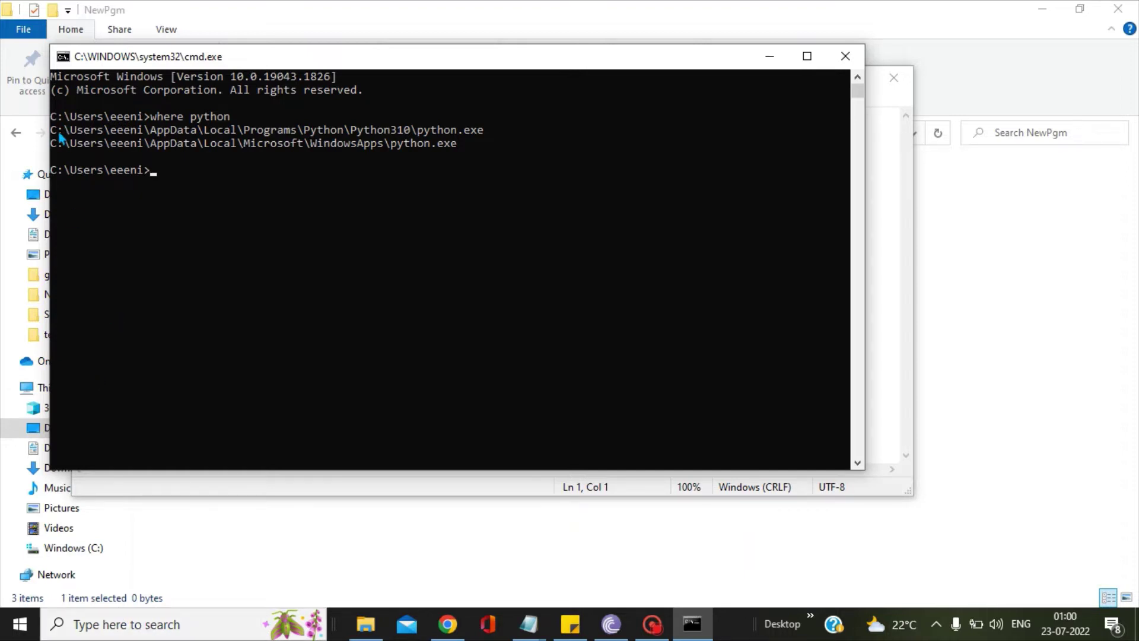
Copy the Python310 python.exe path from Command Prompt into New Text Document.txt, enclosed in double quotes.
{"action": "left_click_drag", "start_coordinate": [52, 129], "coordinate": [493, 135]}
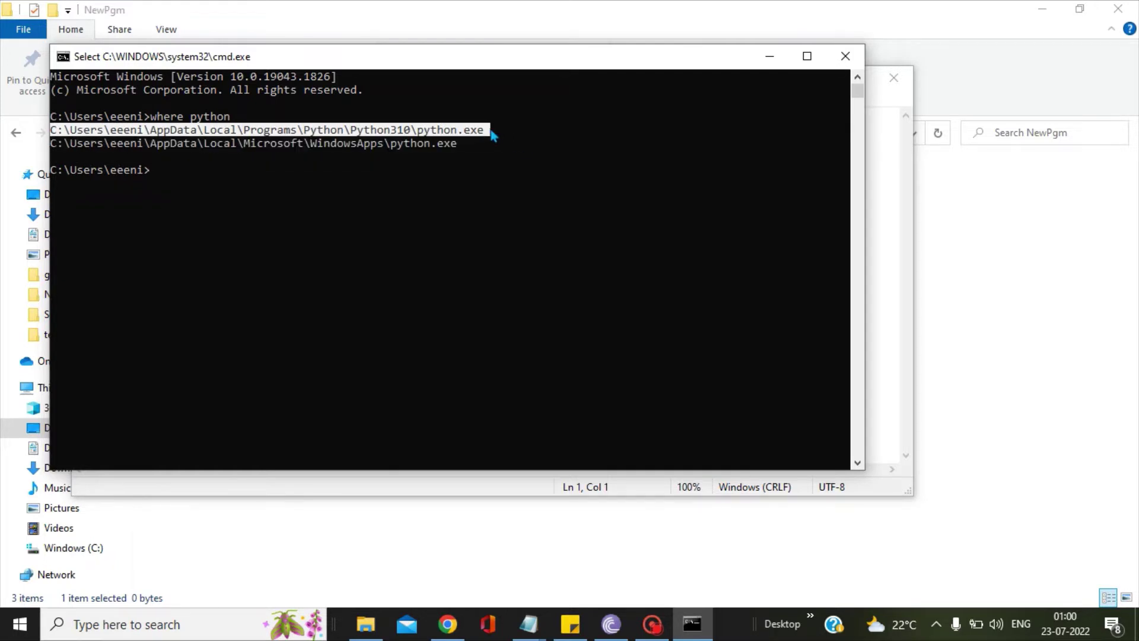
{"action": "key", "text": "ctrl+c"}
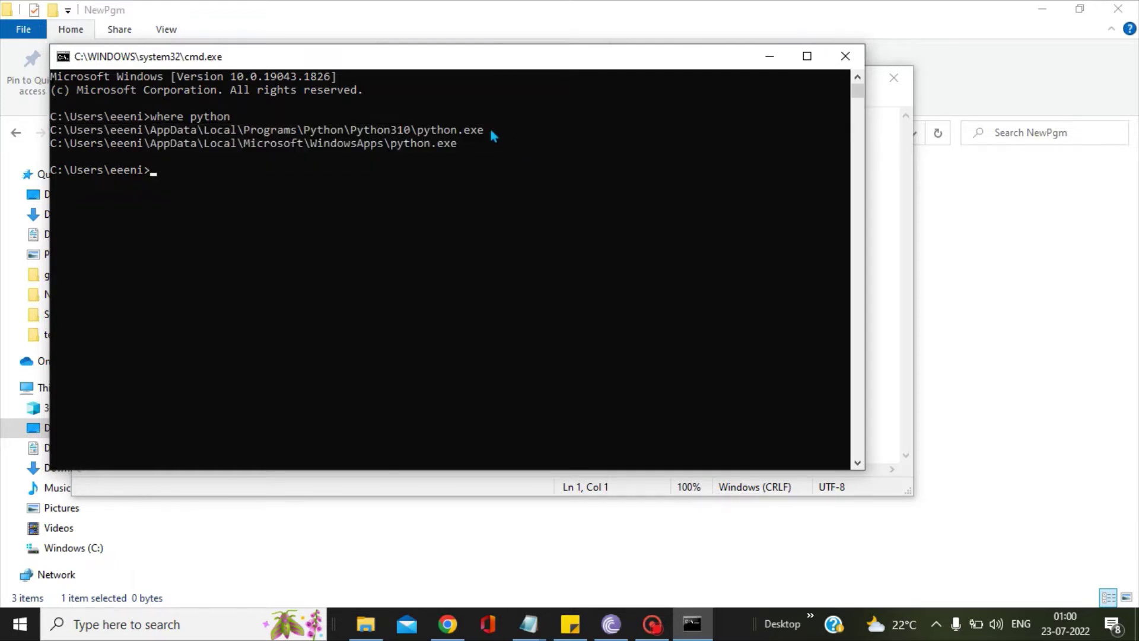
{"action": "left_click", "coordinate": [776, 56]}
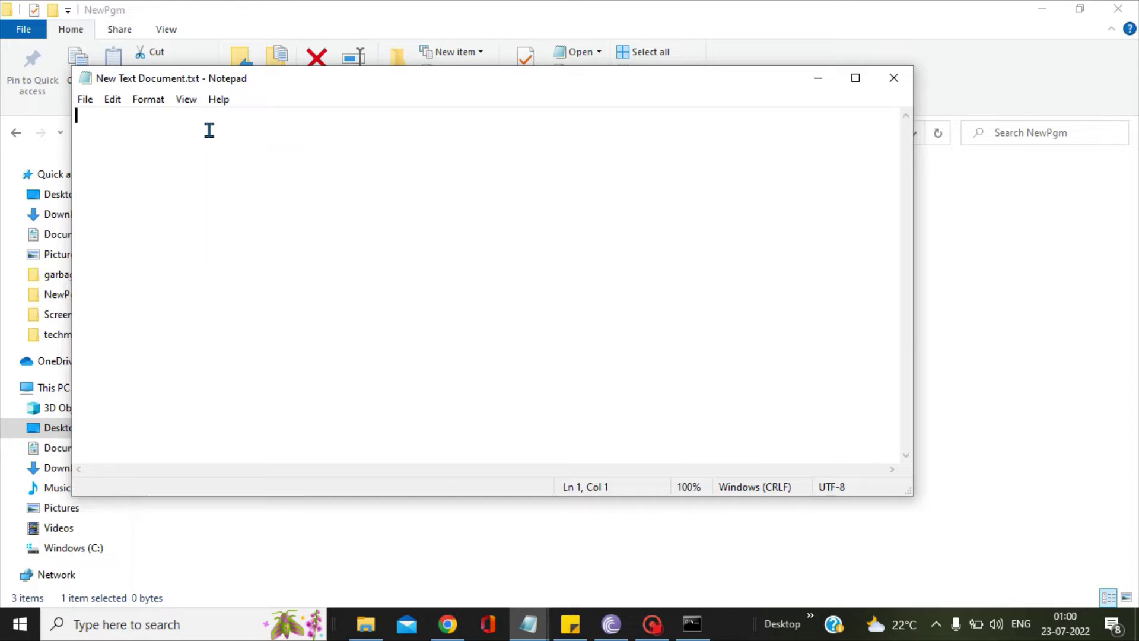
{"action": "type", "text": "\""}
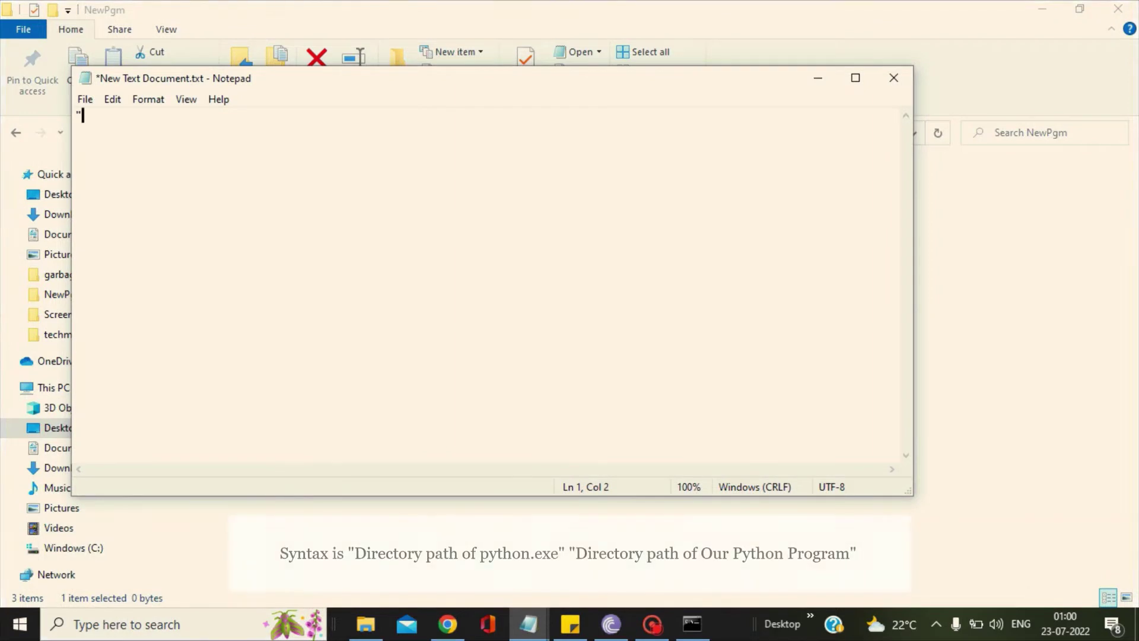
{"action": "key", "text": "ctrl+v"}
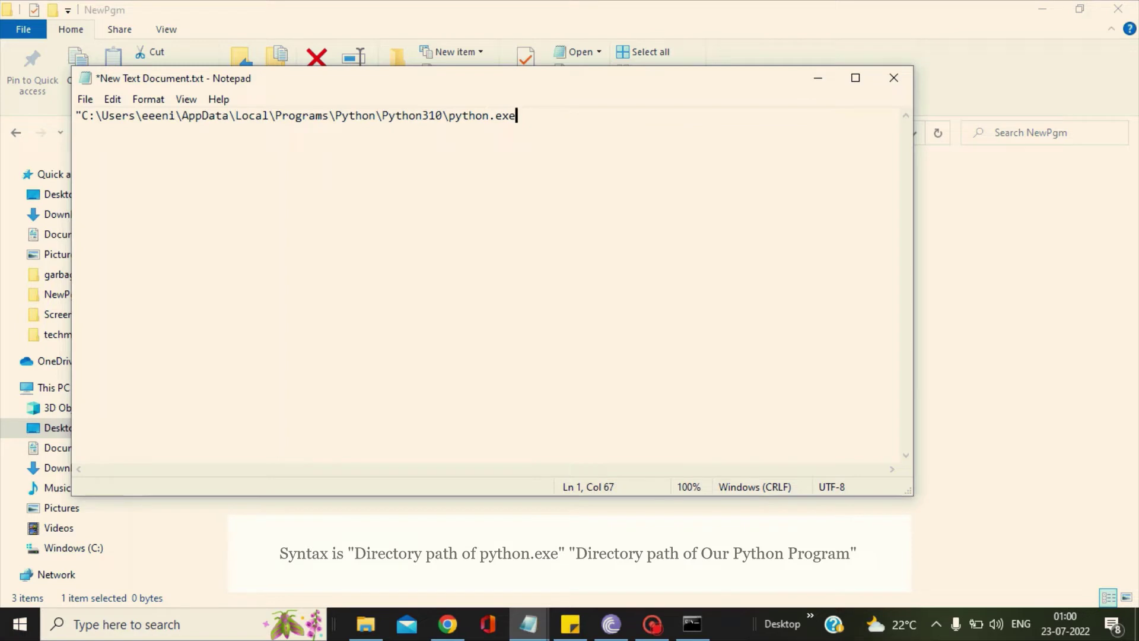
{"action": "type", "text": "\""}
Copy the NewPgm folder's path and add it after the python.exe path, extended with \test.py and enclosed in double quotes.
{"action": "key", "text": "alt+Tab"}
{"action": "key", "text": "alt+Tab"}
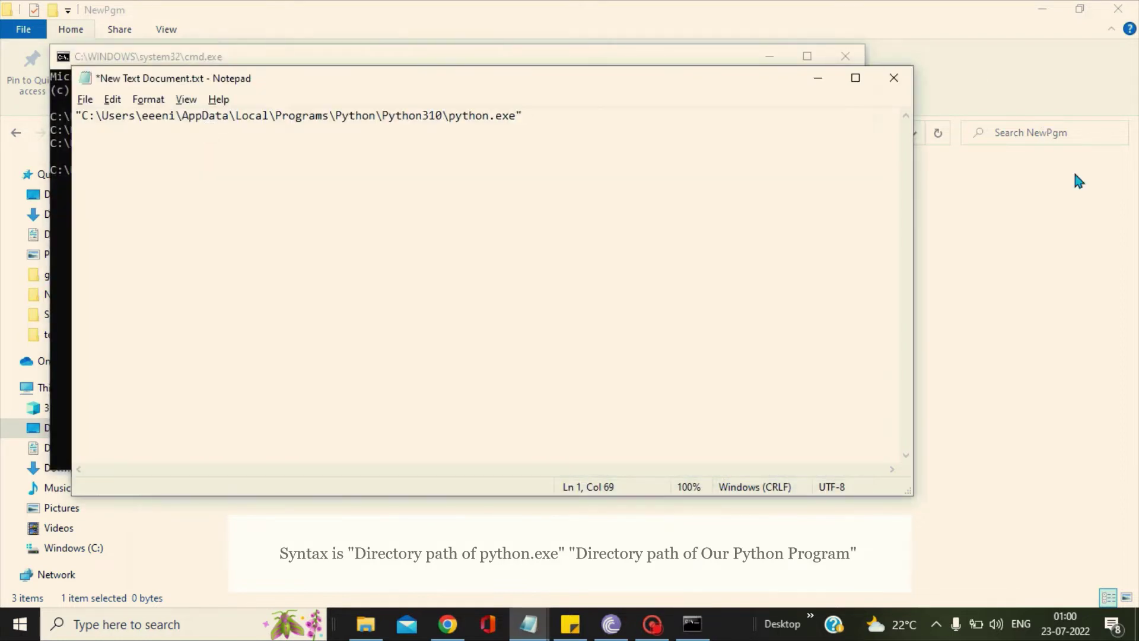
{"action": "left_click", "coordinate": [1079, 181]}
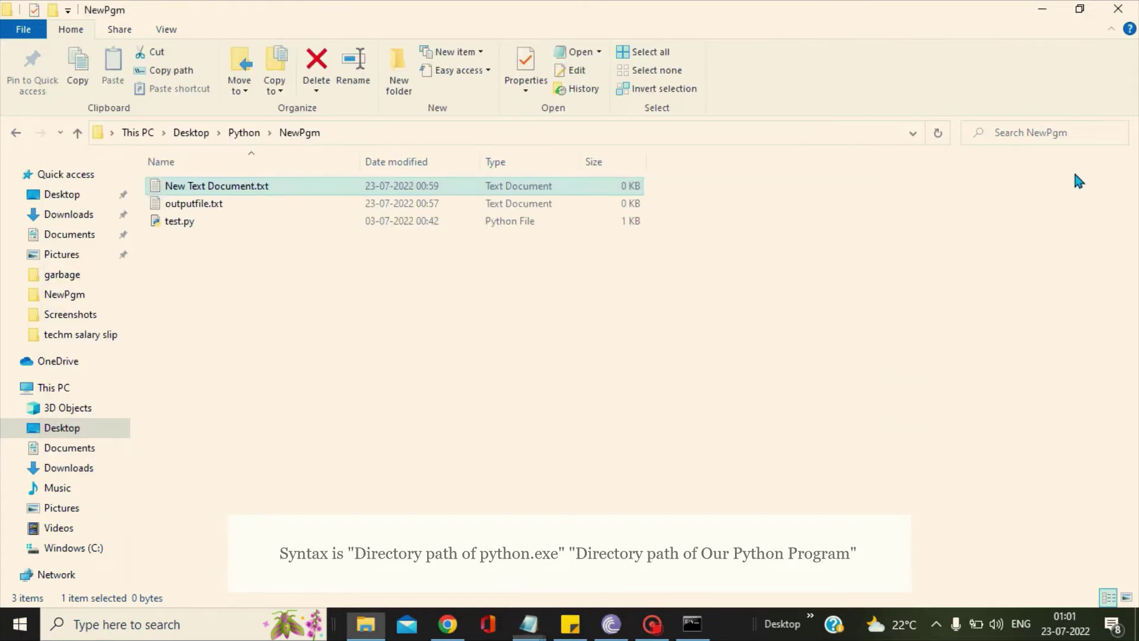
{"action": "left_click", "coordinate": [913, 134]}
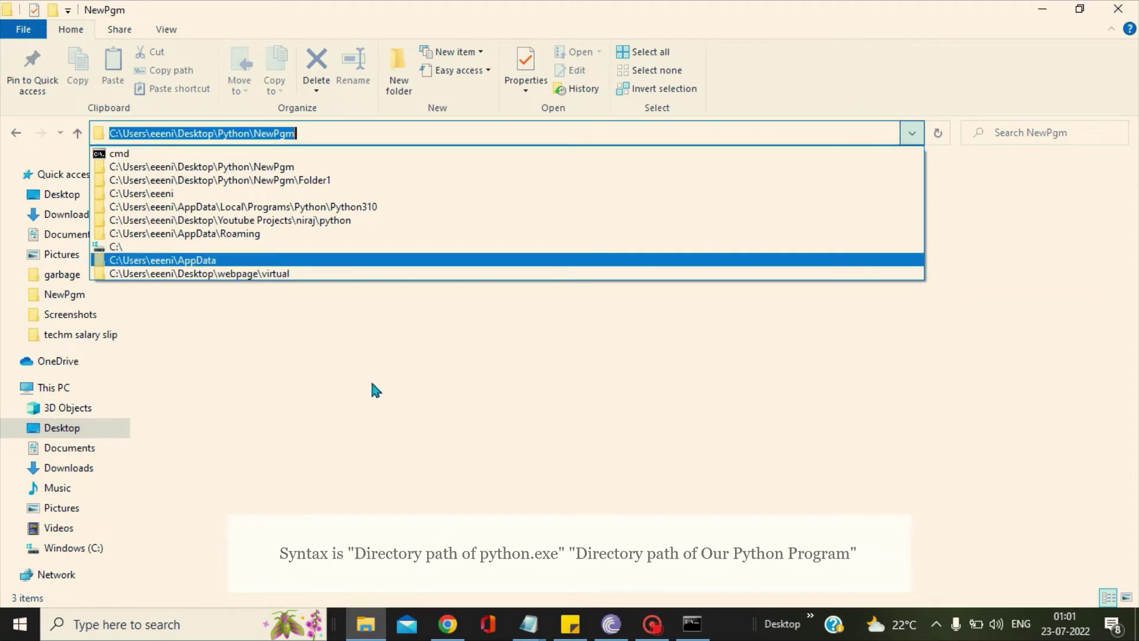
{"action": "key", "text": "Escape"}
{"action": "key", "text": "alt+Tab"}
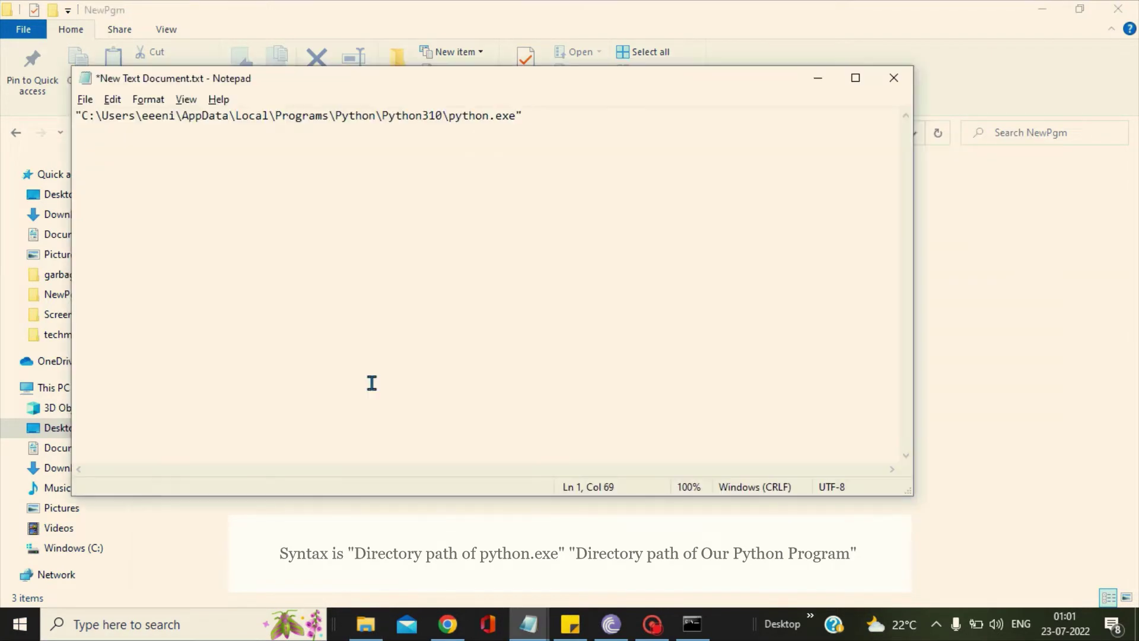
{"action": "type", "text": "\""}
{"action": "key", "text": "ctrl+v"}
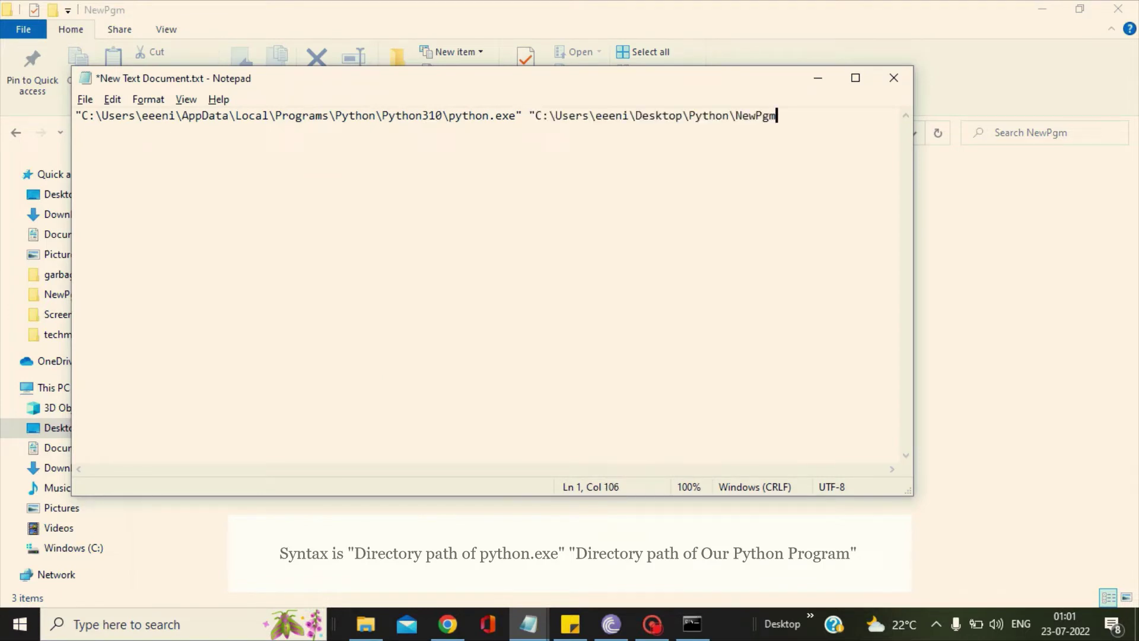
{"action": "type", "text": "\\test.py\""}
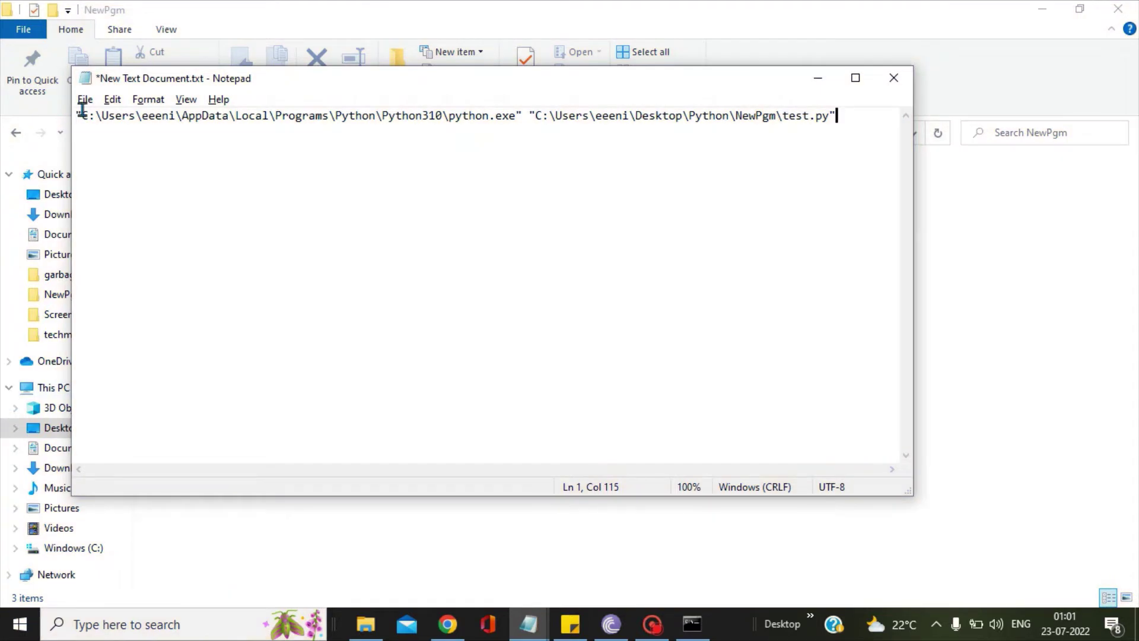
Save the text document as Test.bat in the NewPgm folder and close it.
{"action": "left_click", "coordinate": [86, 101]}
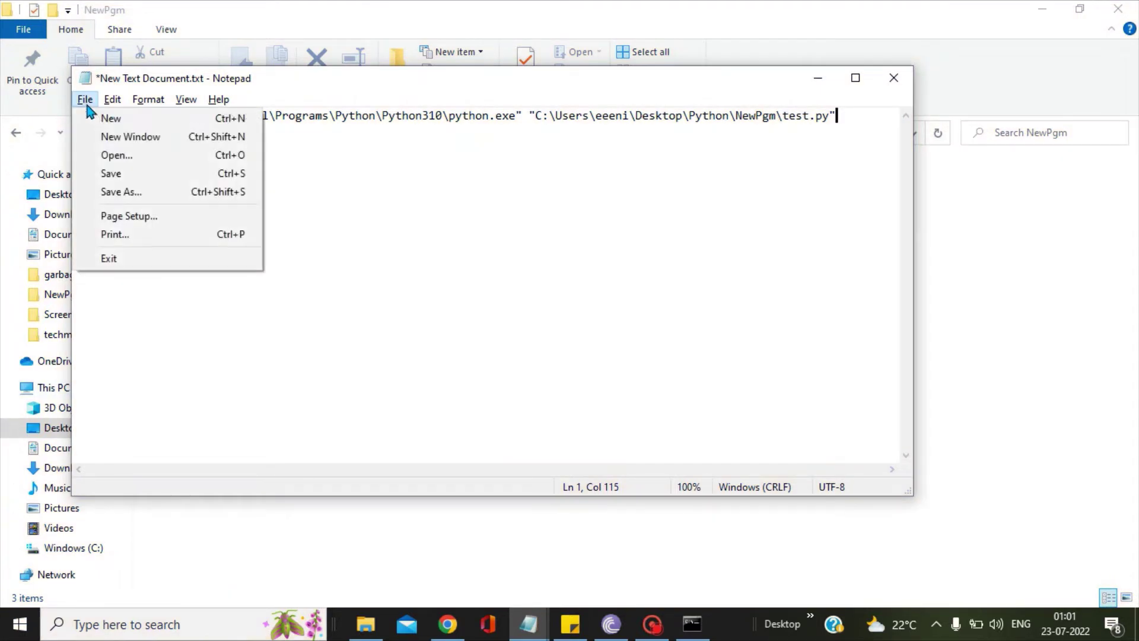
{"action": "left_click", "coordinate": [119, 194]}
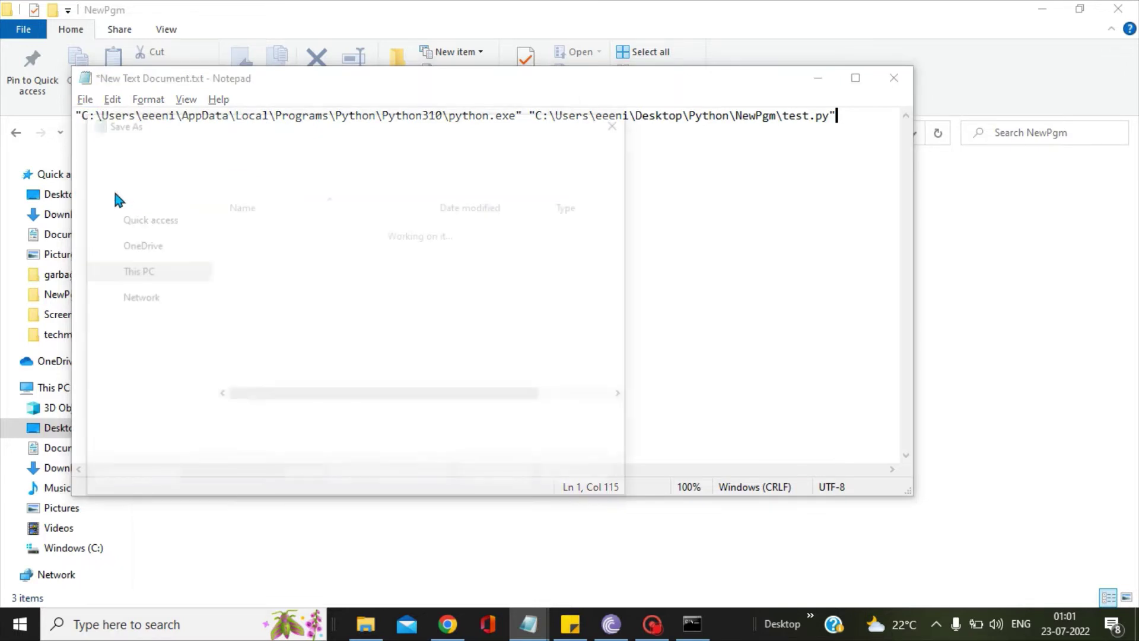
{"action": "left_click", "coordinate": [309, 425]}
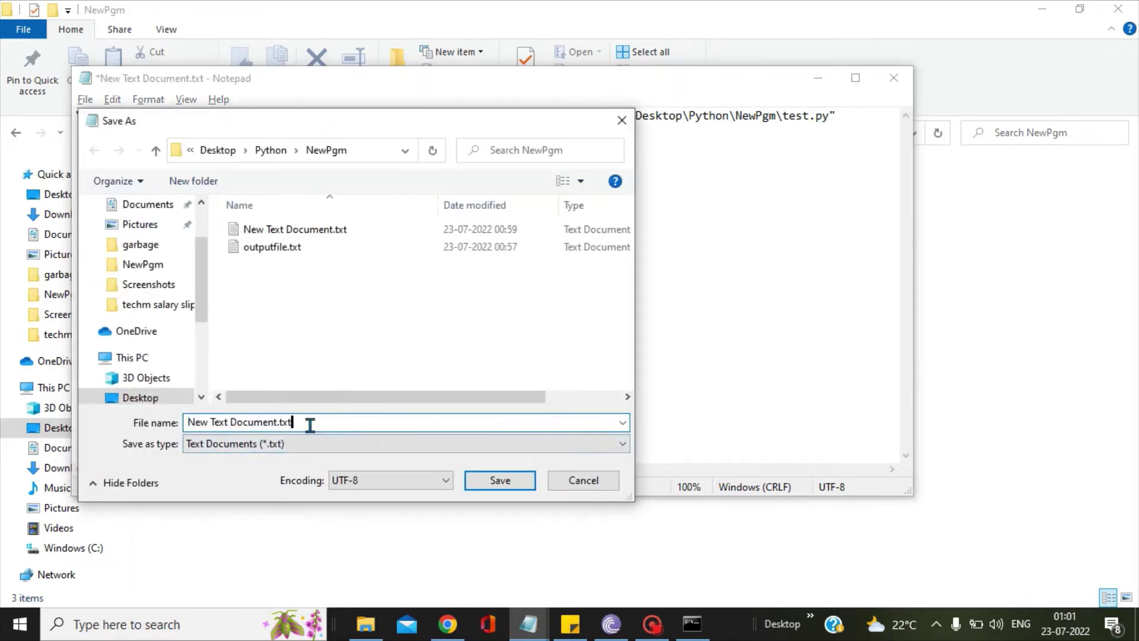
{"action": "key", "text": "BackSpace"}
{"action": "key", "text": "BackSpace"}
{"action": "key", "text": "BackSpace"}
{"action": "key", "text": "BackSpace"}
{"action": "key", "text": "BackSpace"}
{"action": "key", "text": "BackSpace"}
{"action": "key", "text": "BackSpace"}
{"action": "key", "text": "BackSpace"}
{"action": "key", "text": "BackSpace"}
{"action": "key", "text": "BackSpace"}
{"action": "key", "text": "BackSpace"}
{"action": "key", "text": "BackSpace"}
{"action": "key", "text": "BackSpace"}
{"action": "key", "text": "BackSpace"}
{"action": "key", "text": "BackSpace"}
{"action": "key", "text": "BackSpace"}
{"action": "key", "text": "BackSpace"}
{"action": "key", "text": "BackSpace"}
{"action": "key", "text": "BackSpace"}
{"action": "key", "text": "BackSpace"}
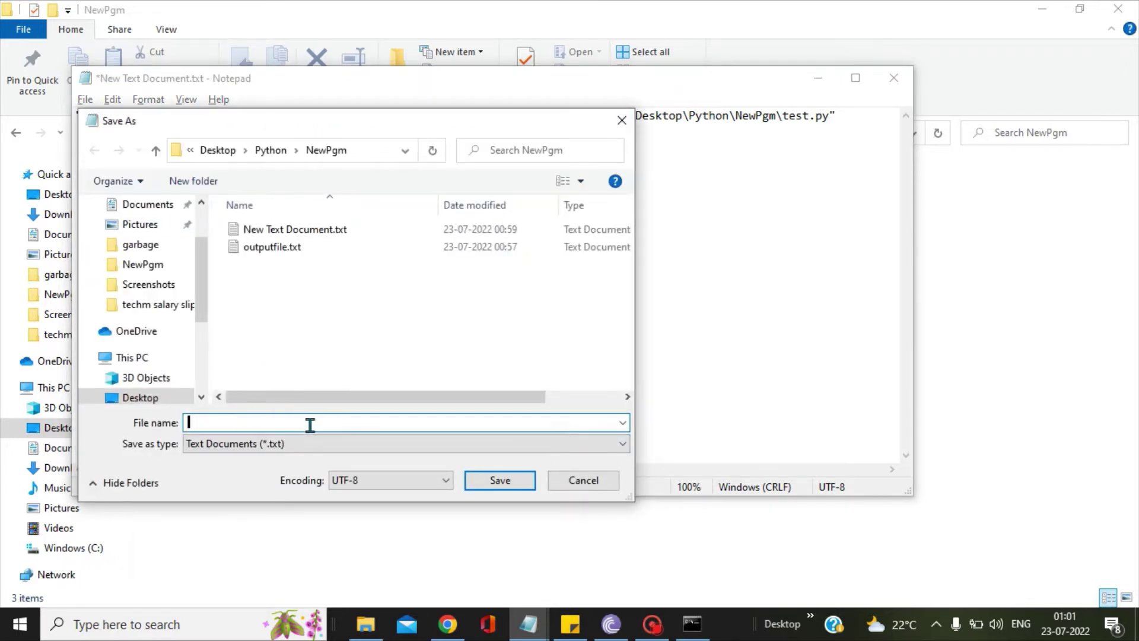
{"action": "type", "text": "Test"}
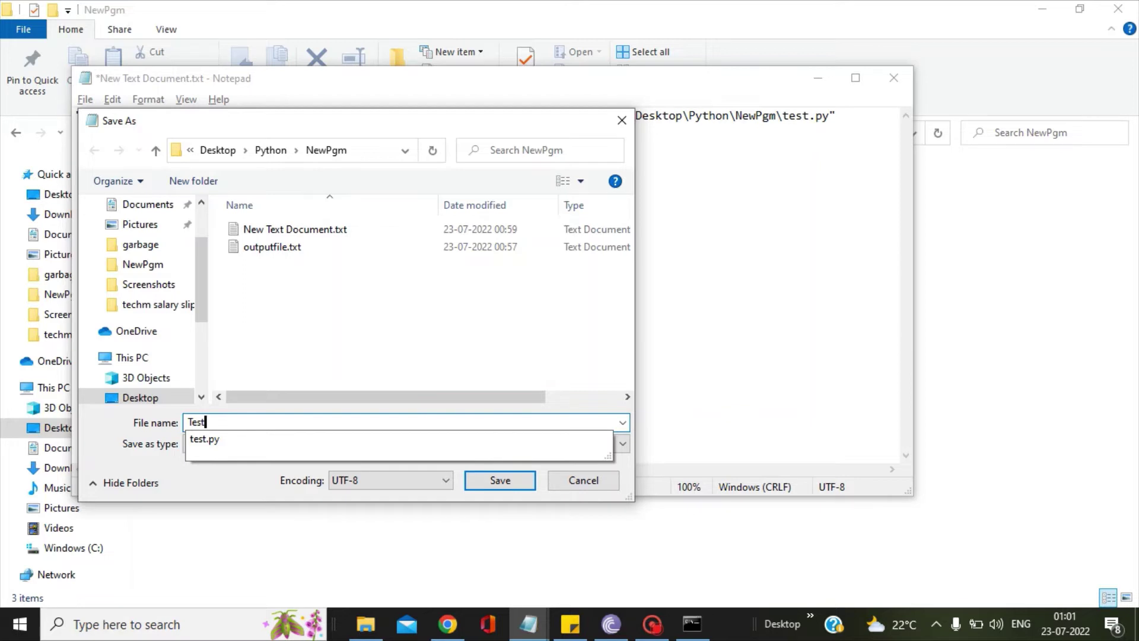
{"action": "type", "text": ".bat"}
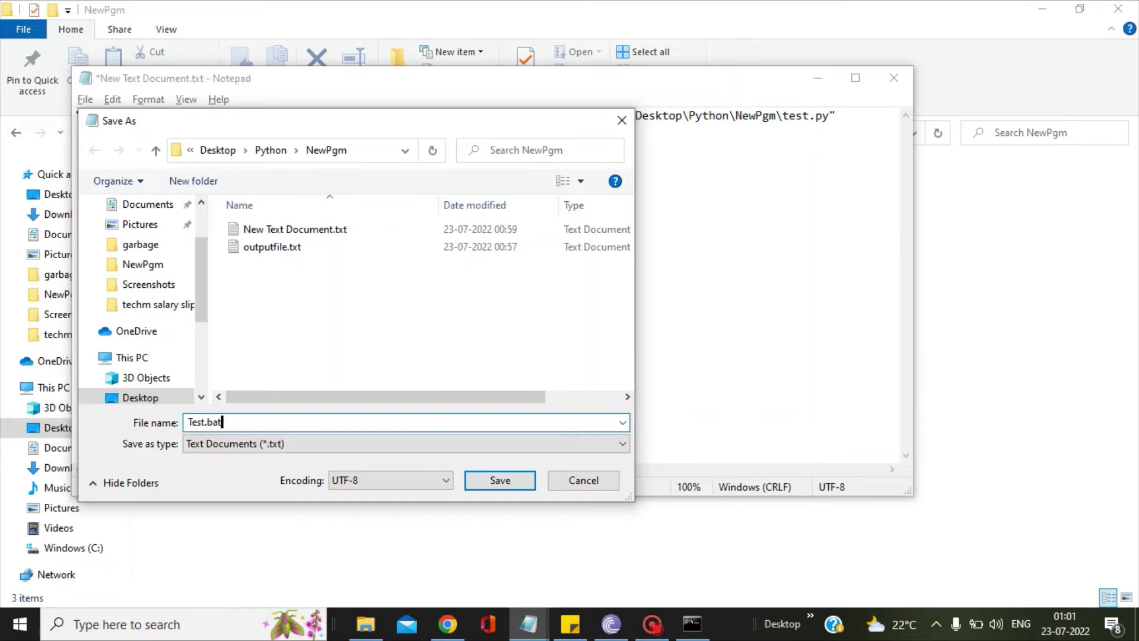
{"action": "left_click", "coordinate": [503, 482]}
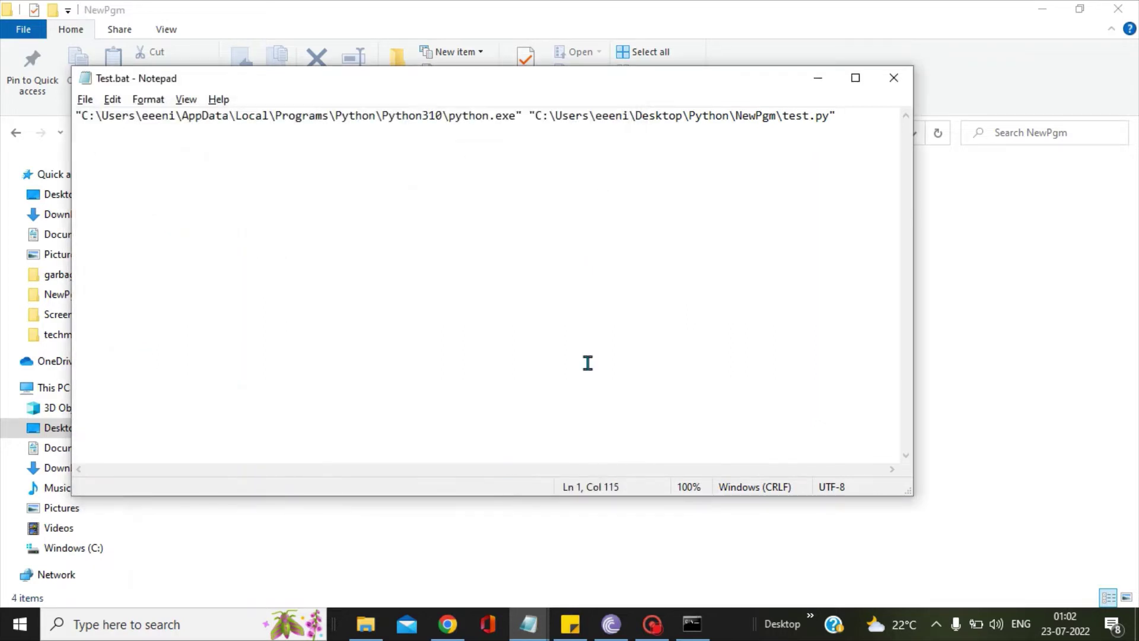
{"action": "left_click", "coordinate": [892, 79]}
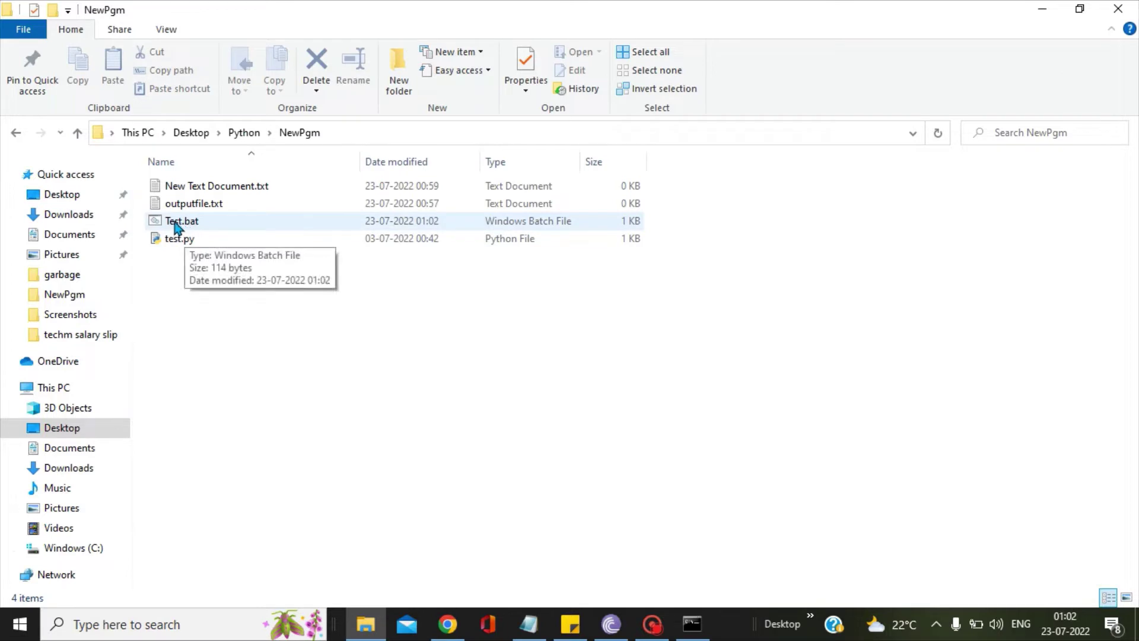
Delete New Text Document.txt from the NewPgm folder.
{"action": "left_click", "coordinate": [195, 224]}
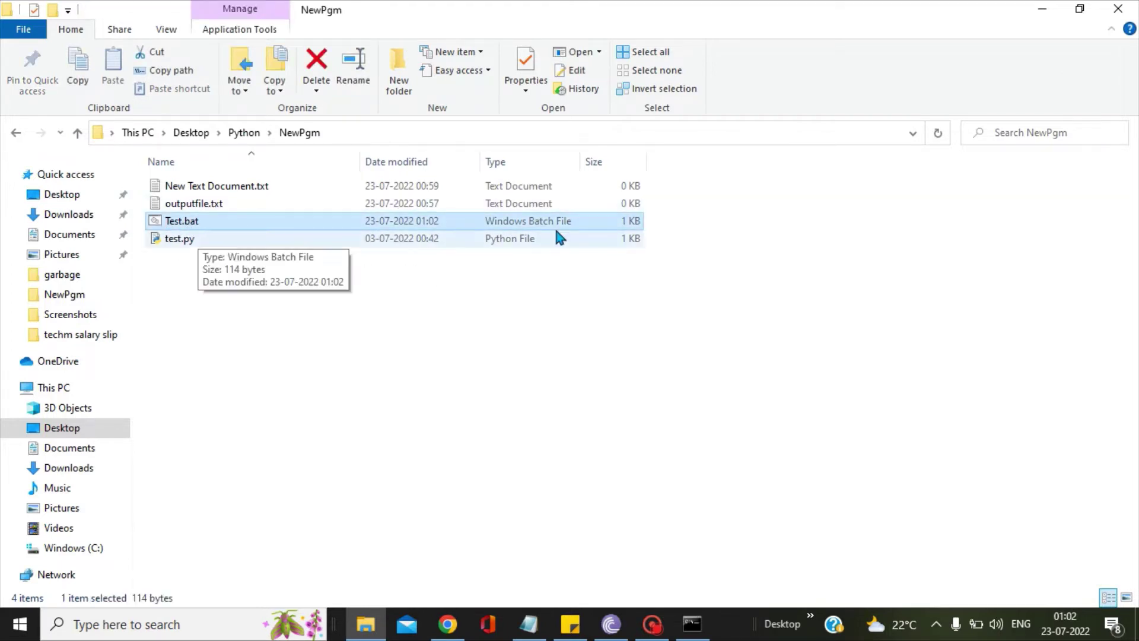
{"action": "left_click", "coordinate": [225, 186]}
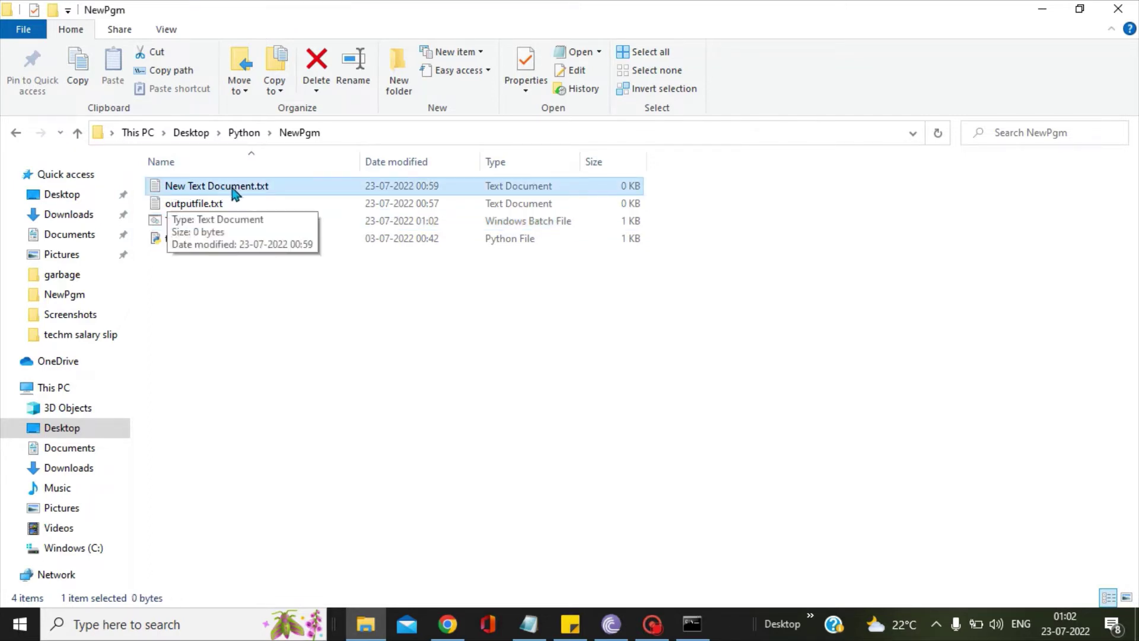
{"action": "right_click", "coordinate": [261, 188]}
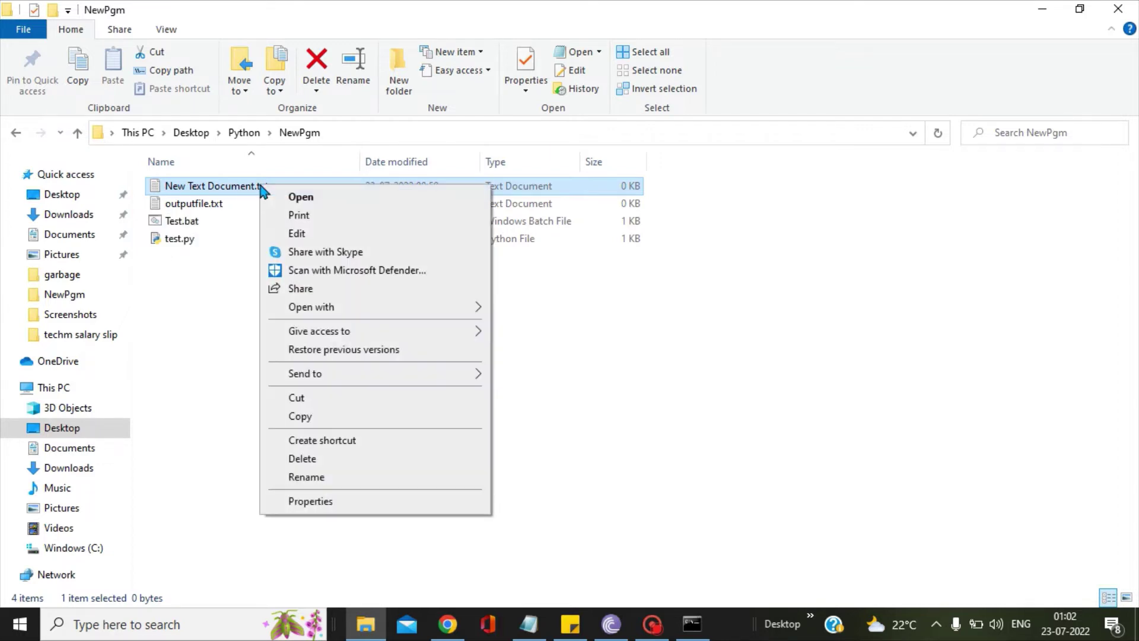
{"action": "left_click", "coordinate": [303, 459]}
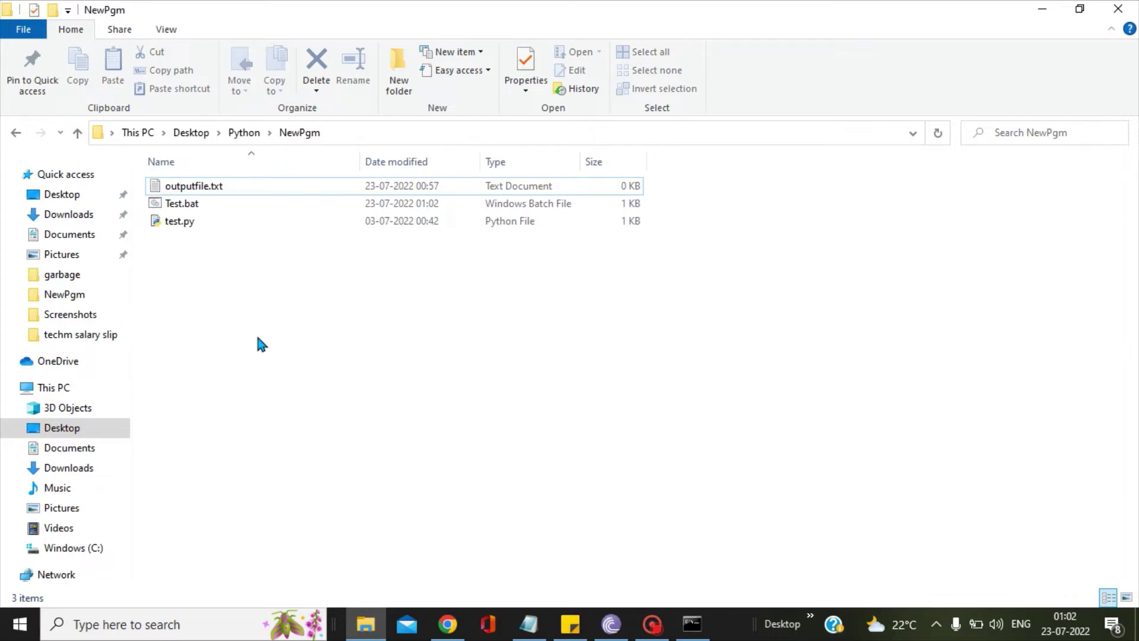
Run Test.bat twice, opening outputfile.txt after each run to check what the script wrote.
{"action": "left_click", "coordinate": [198, 208]}
{"action": "double_click", "coordinate": [200, 209]}
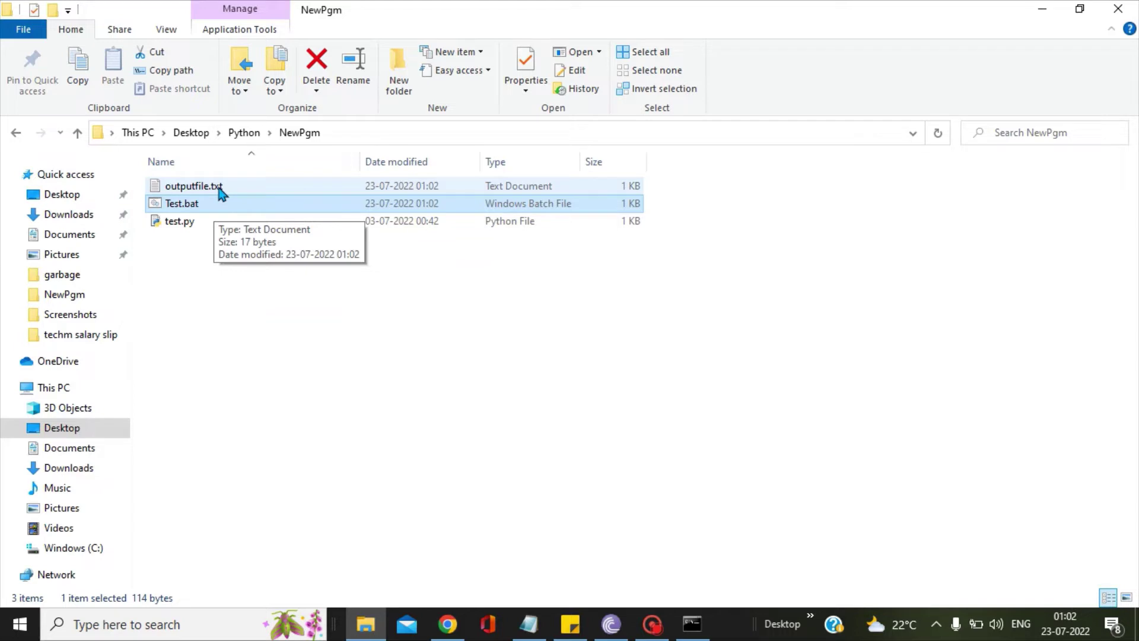
{"action": "double_click", "coordinate": [222, 188]}
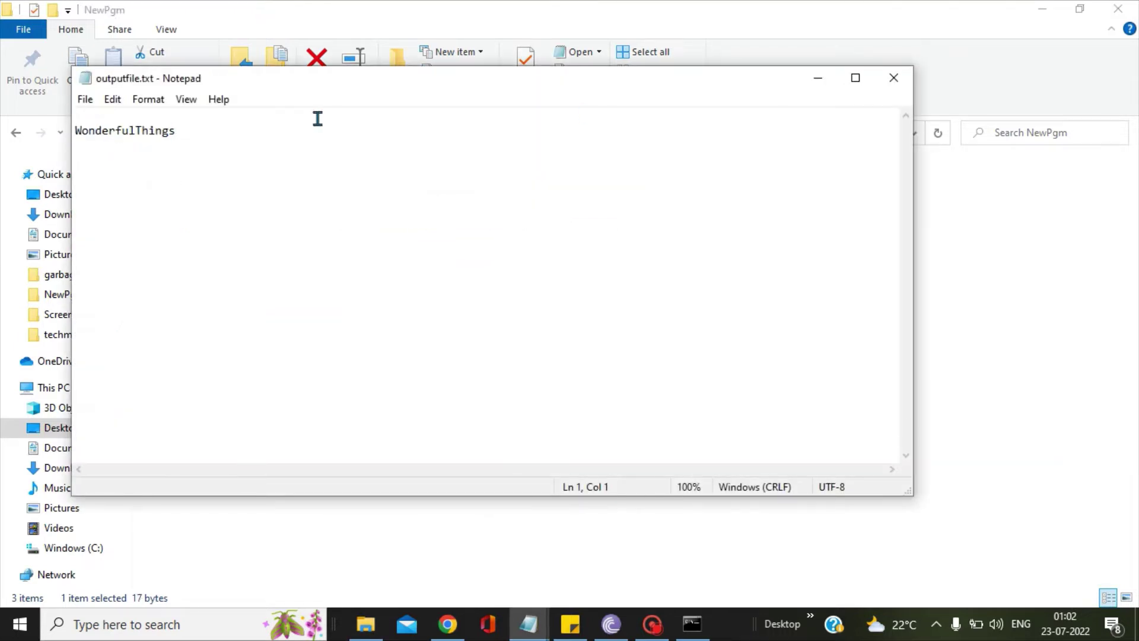
{"action": "left_click", "coordinate": [901, 74]}
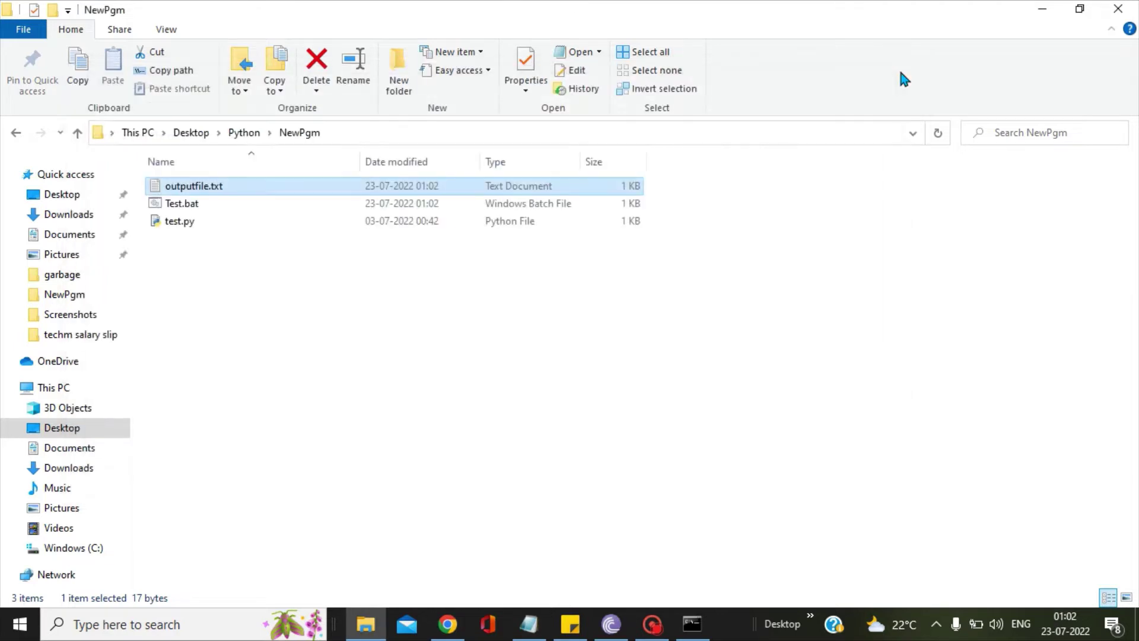
{"action": "double_click", "coordinate": [194, 205]}
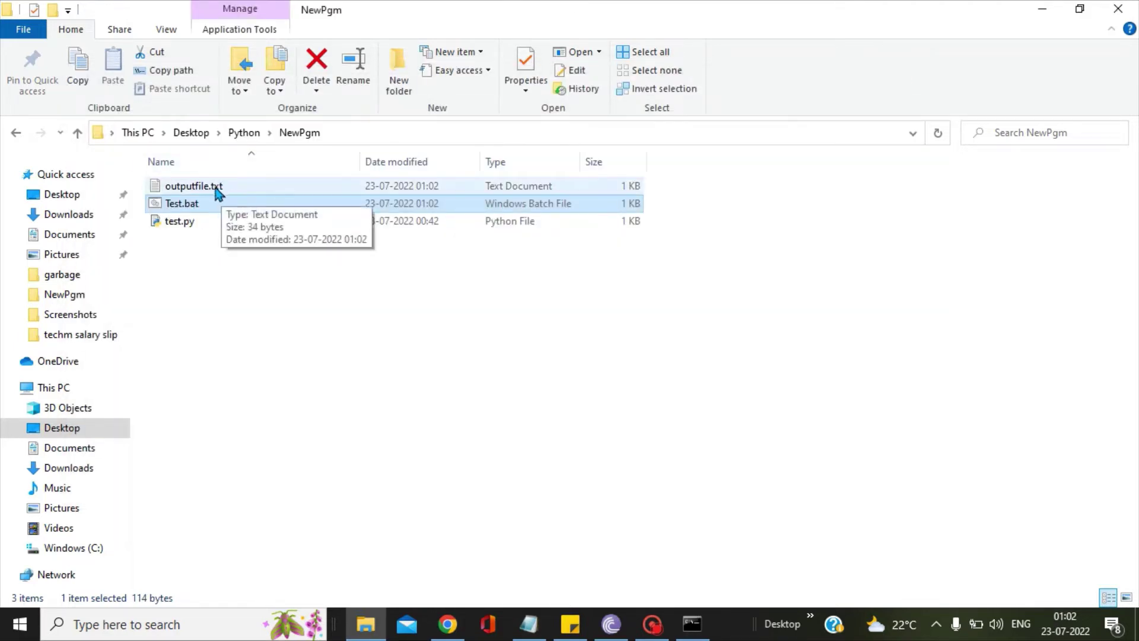
{"action": "double_click", "coordinate": [216, 187]}
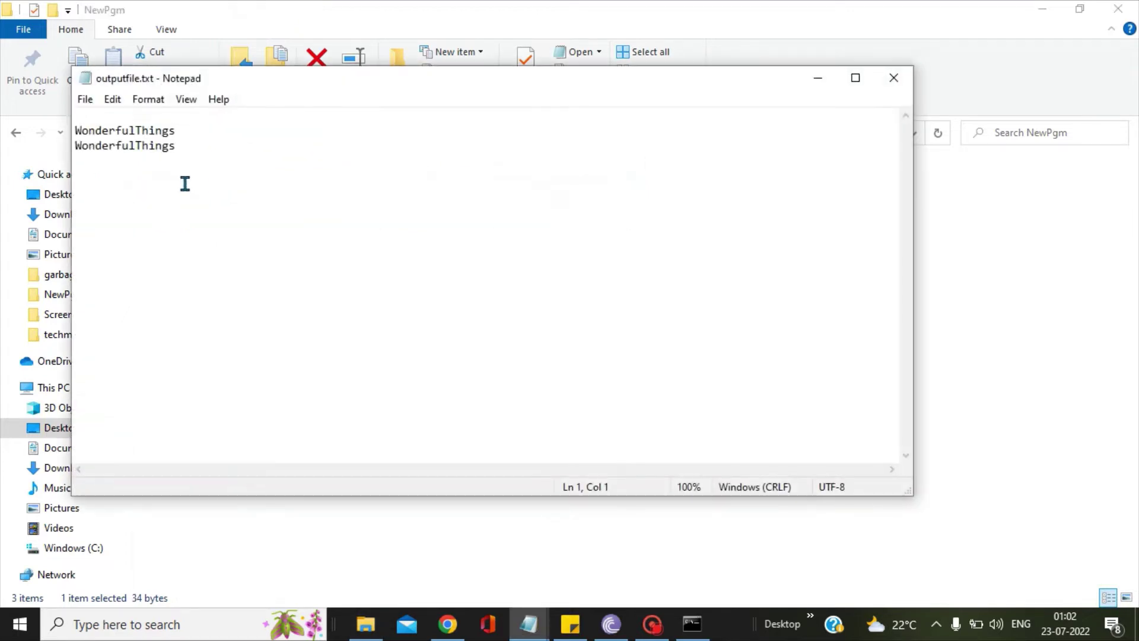
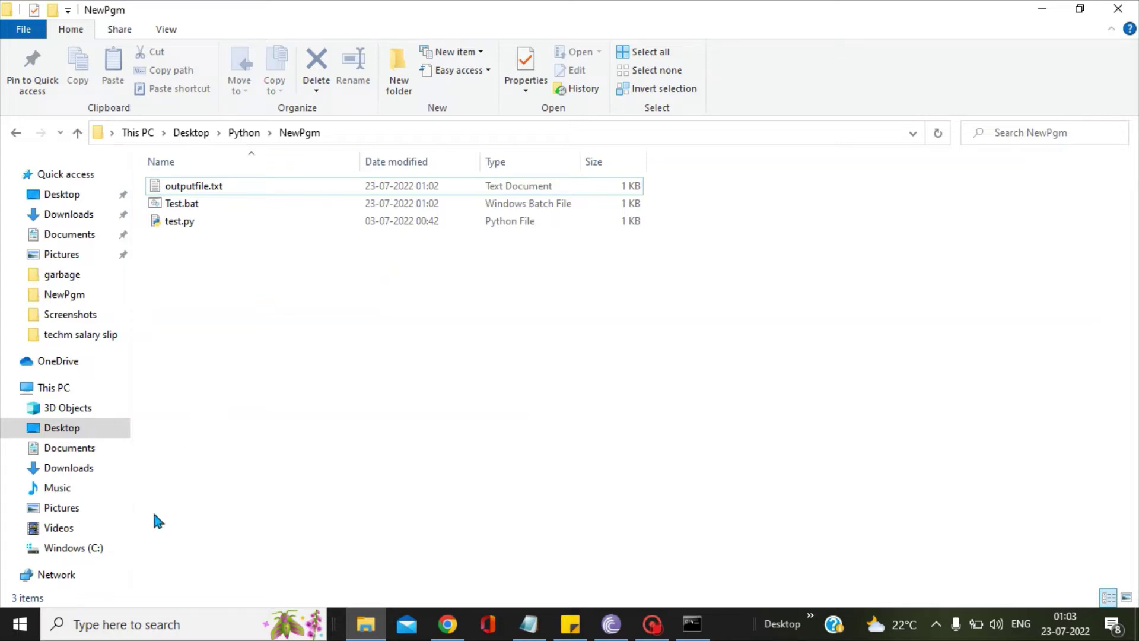
Search Windows for "sched" and open Task Scheduler.
{"action": "left_click", "coordinate": [97, 626]}
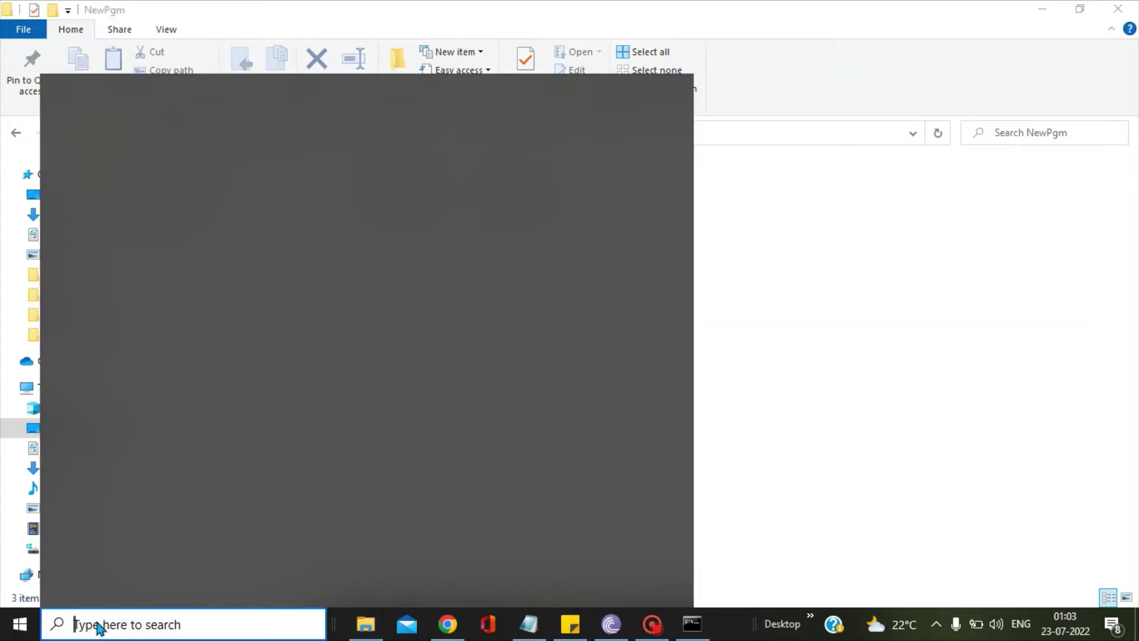
{"action": "type", "text": "sched"}
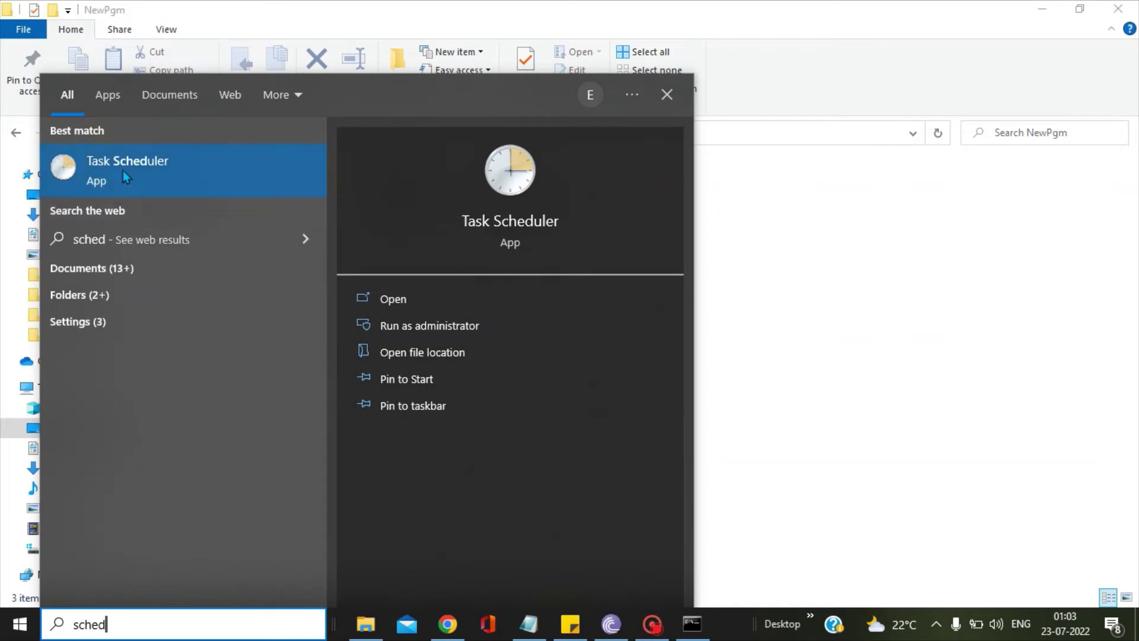
{"action": "left_click", "coordinate": [144, 183]}
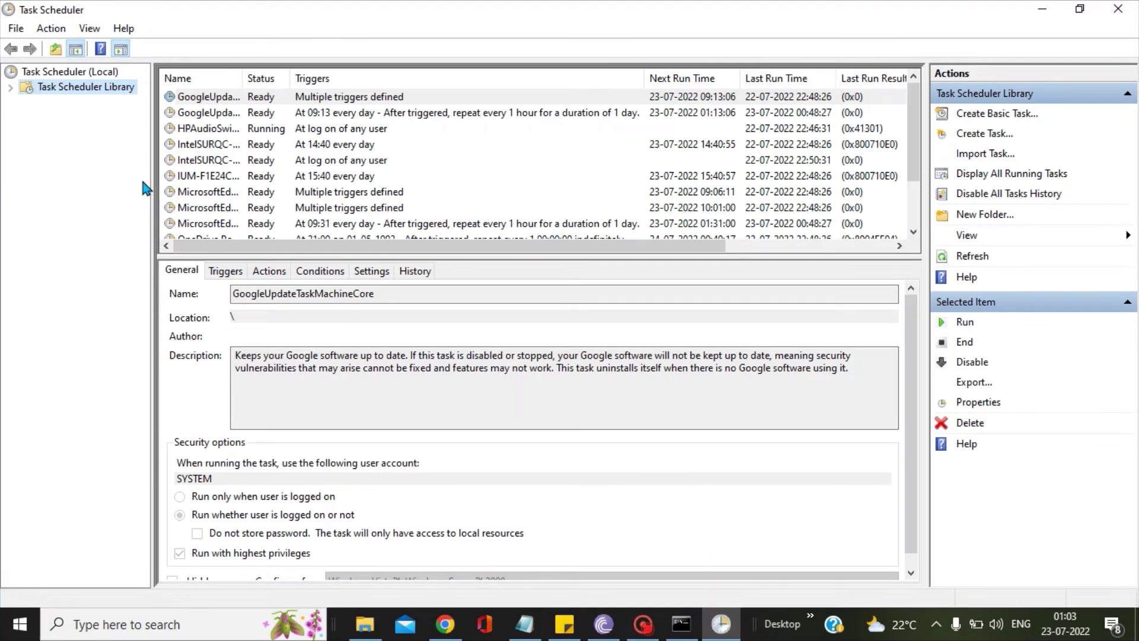
Expand the Task Scheduler Library and create a new folder named Tutorial in it.
{"action": "left_click", "coordinate": [10, 87]}
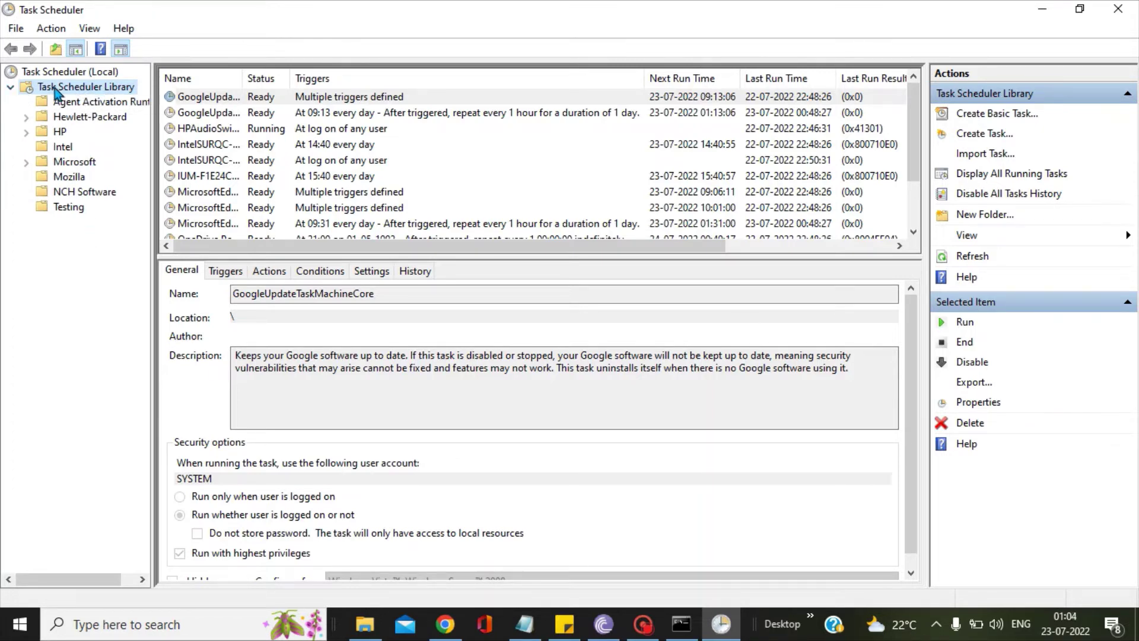
{"action": "right_click", "coordinate": [103, 95]}
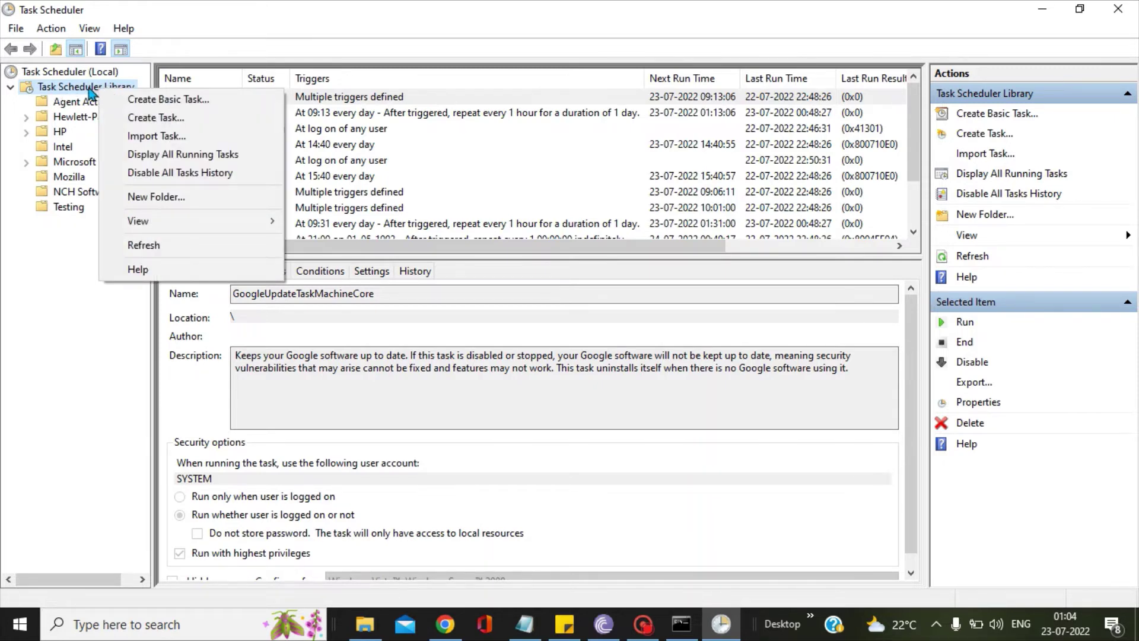
{"action": "left_click", "coordinate": [137, 197]}
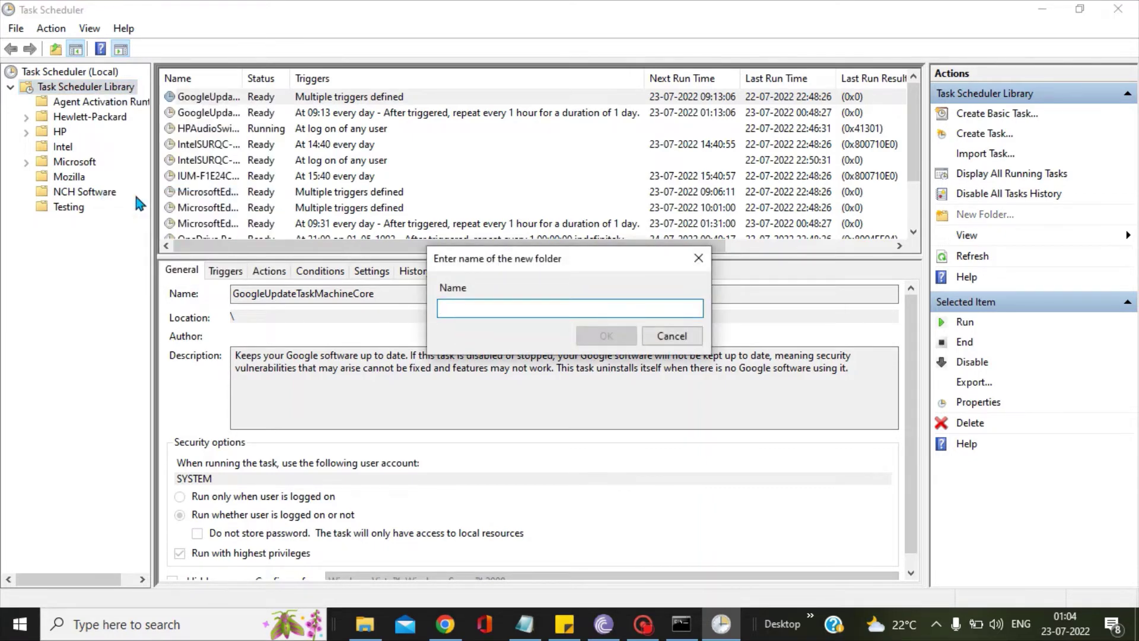
{"action": "type", "text": "T"}
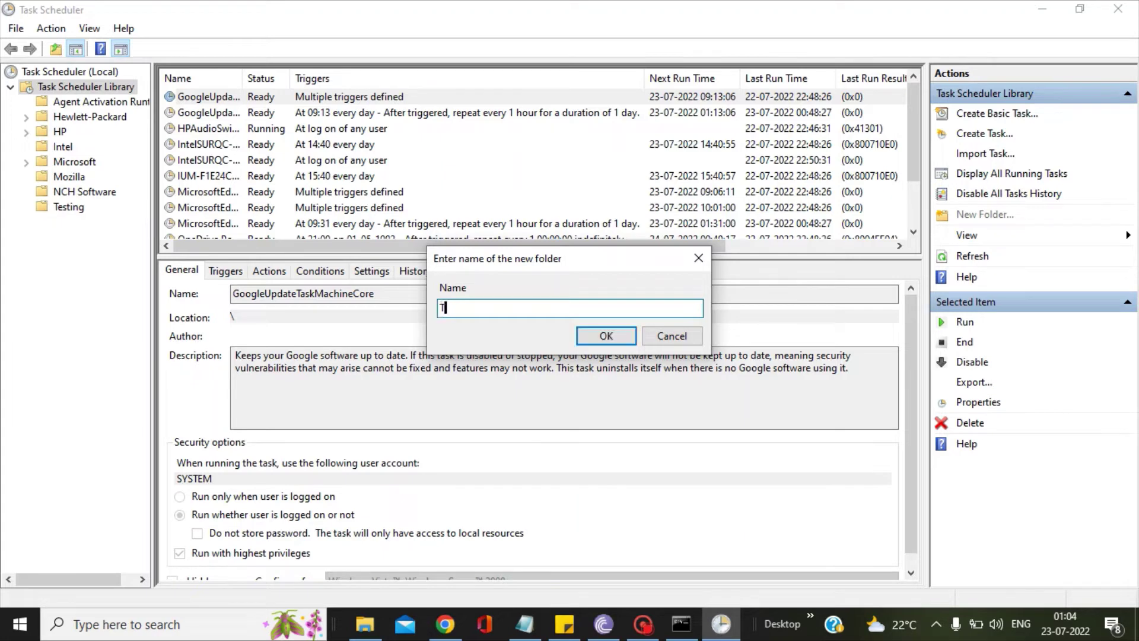
{"action": "type", "text": "utorial"}
{"action": "left_click", "coordinate": [611, 335]}
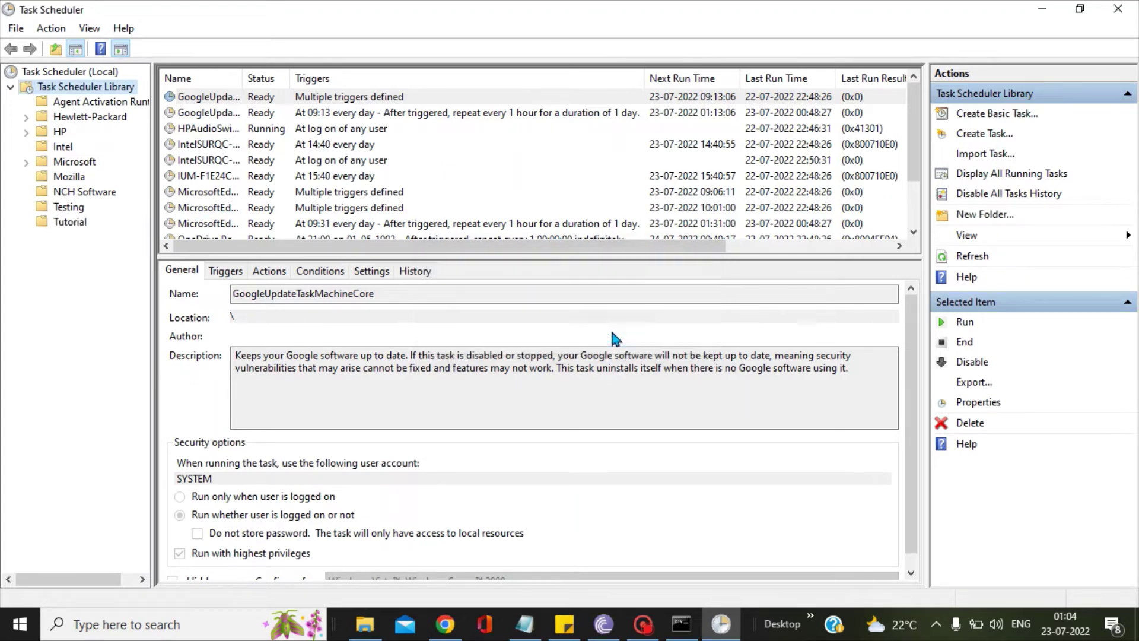
Start a new task named Test in the Tutorial folder, run whether user is logged on or not, without storing the password, with highest privileges.
{"action": "left_click", "coordinate": [78, 226]}
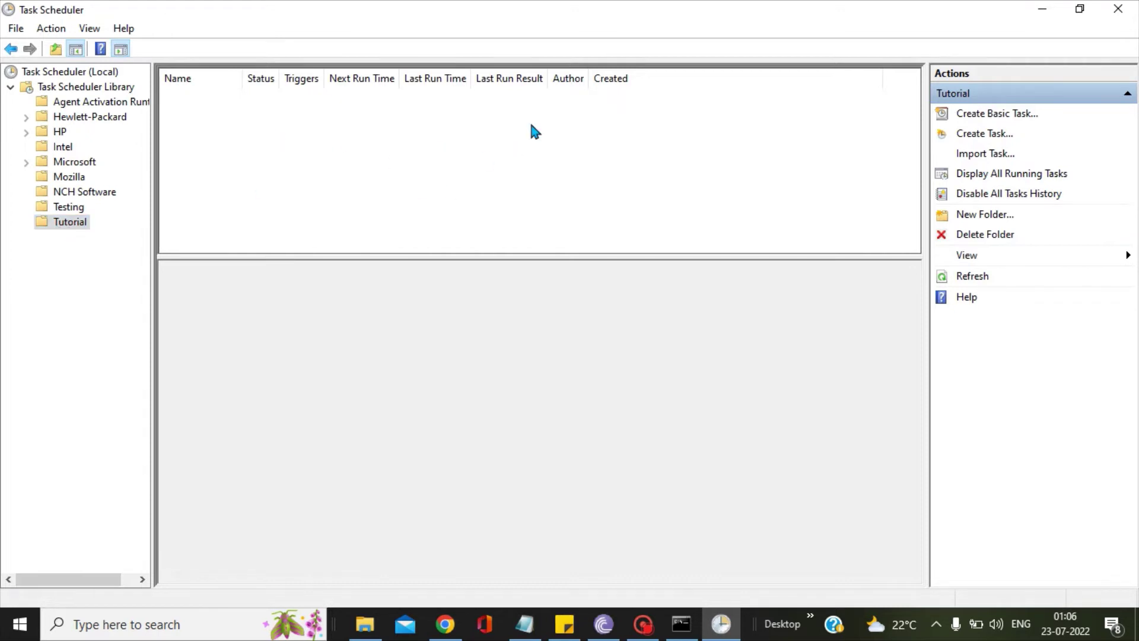
{"action": "right_click", "coordinate": [497, 145]}
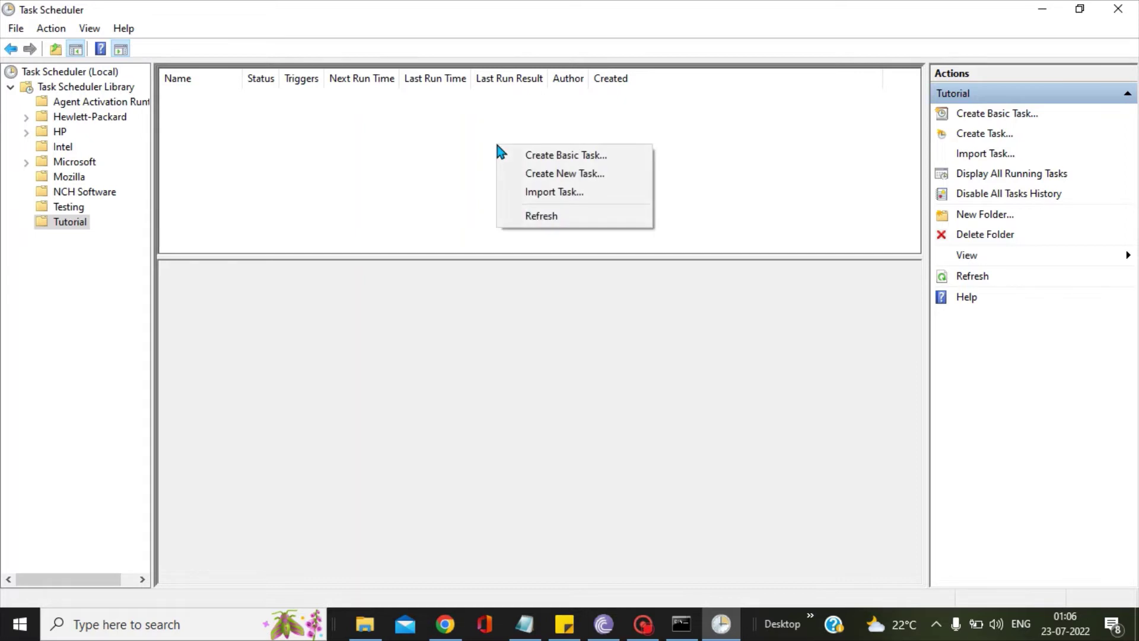
{"action": "left_click", "coordinate": [565, 174]}
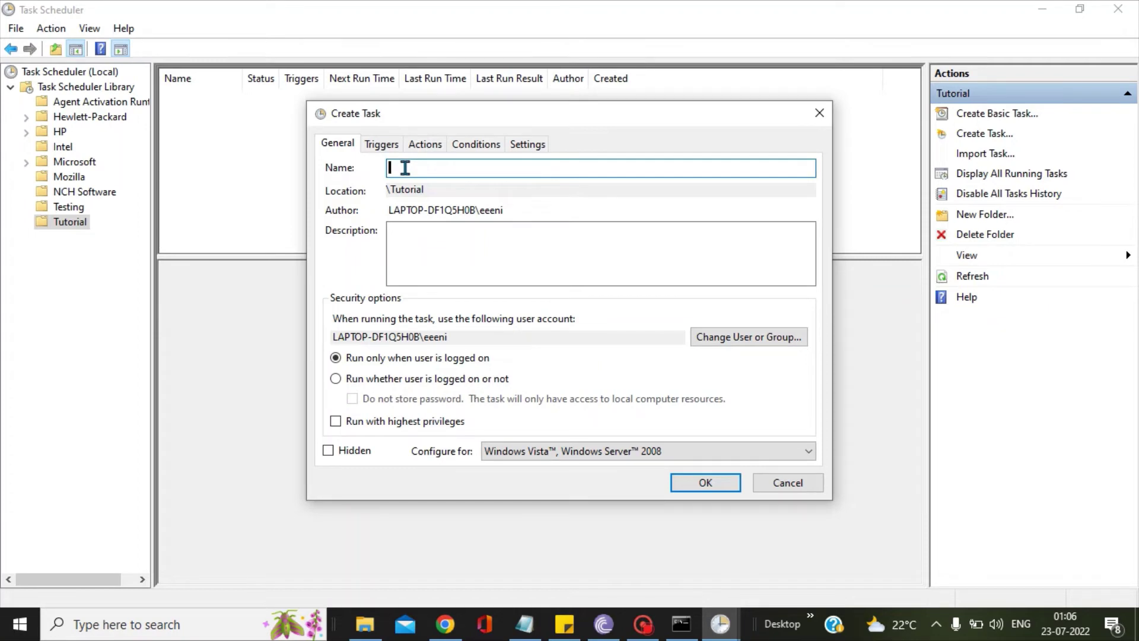
{"action": "type", "text": "Test"}
{"action": "left_click", "coordinate": [335, 379]}
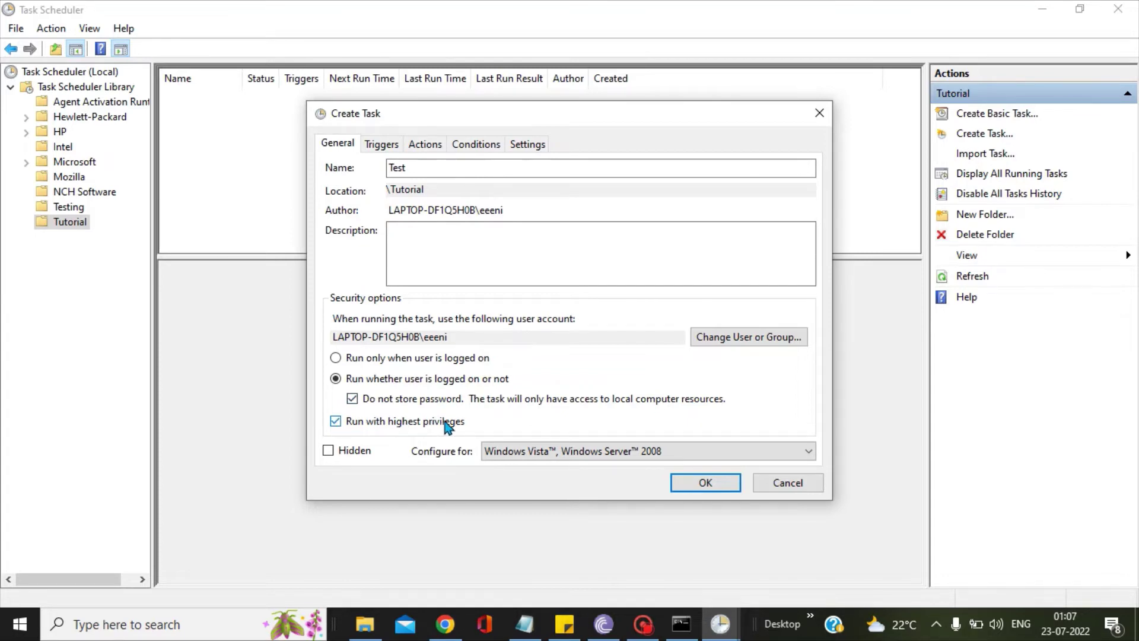
Add a new trigger to the Test task with a daily schedule and enable task repetition.
{"action": "left_click", "coordinate": [374, 149]}
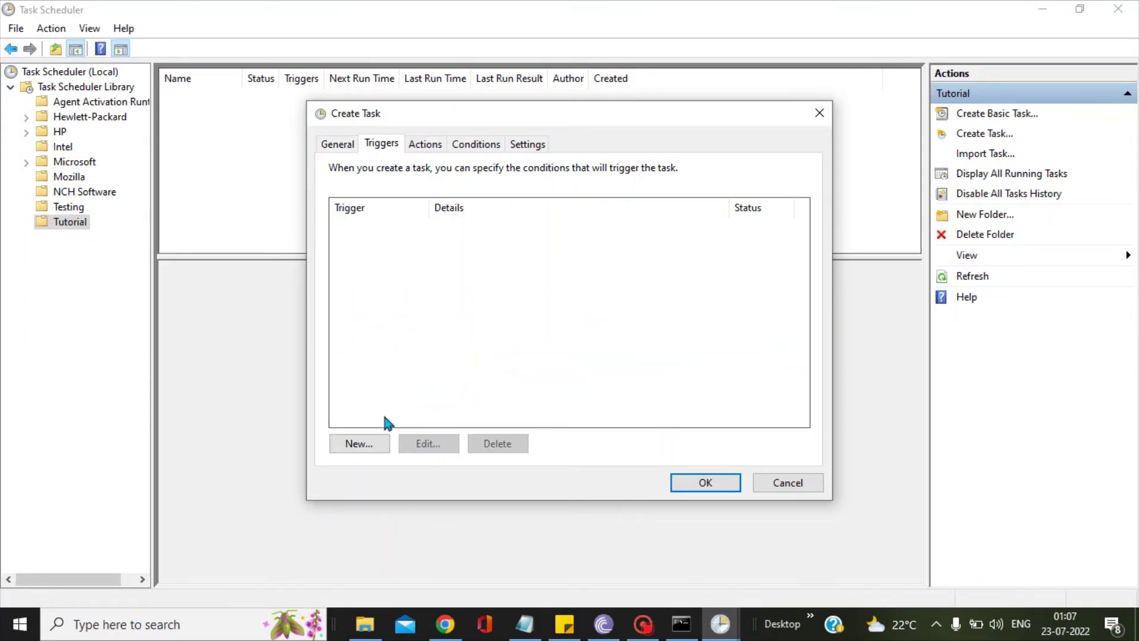
{"action": "left_click", "coordinate": [359, 448]}
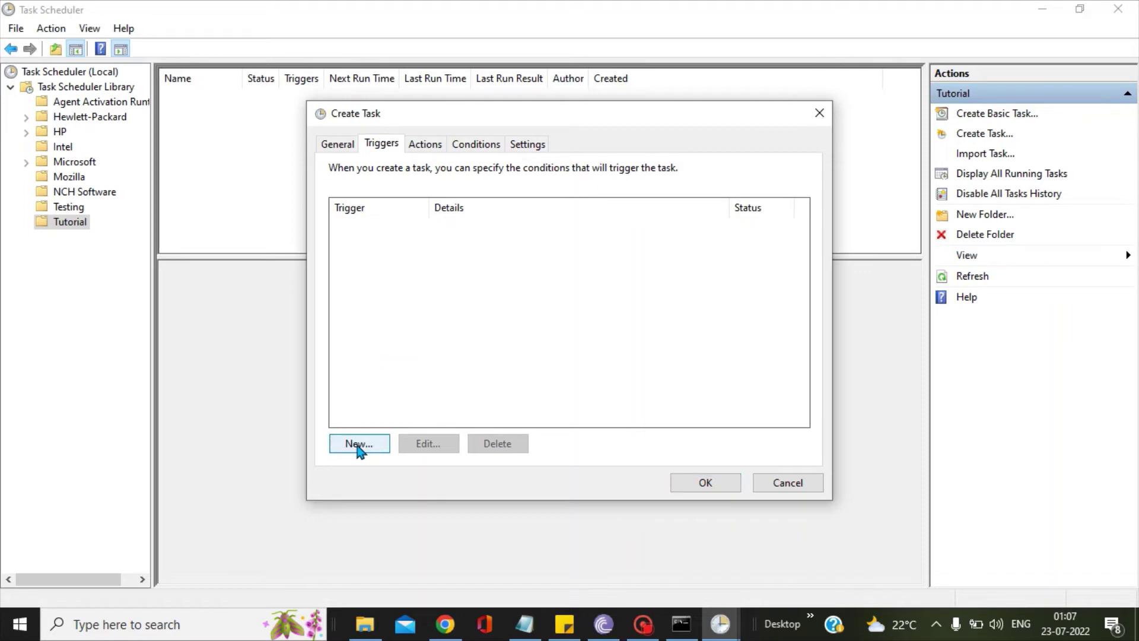
{"action": "left_click", "coordinate": [359, 447]}
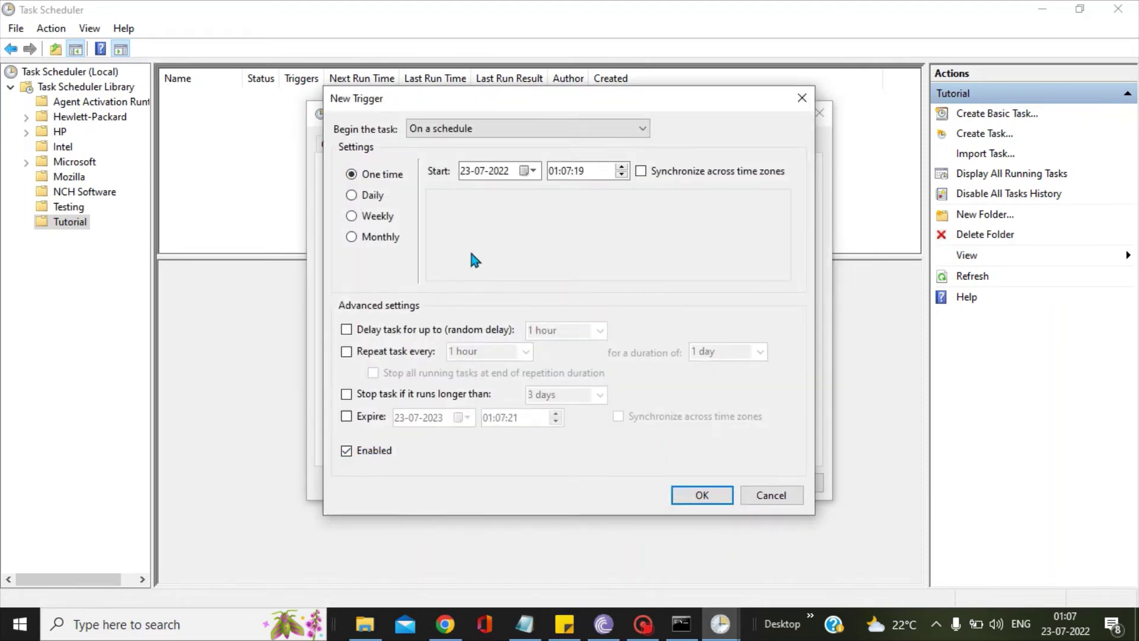
{"action": "left_click", "coordinate": [352, 195]}
{"action": "left_click", "coordinate": [347, 352]}
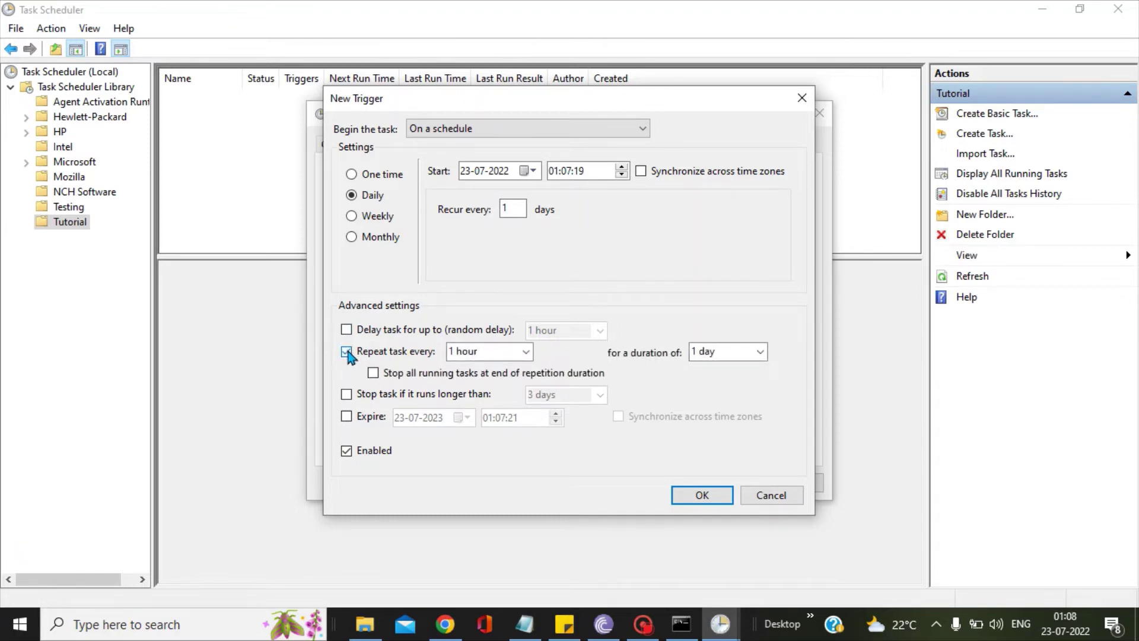
Set the trigger to repeat every 1 minute, enable stopping the task if it runs longer than 3 days, and save the trigger.
{"action": "left_click", "coordinate": [511, 351]}
{"action": "left_click", "coordinate": [511, 352]}
{"action": "key", "text": "BackSpace"}
{"action": "key", "text": "BackSpace"}
{"action": "key", "text": "BackSpace"}
{"action": "key", "text": "BackSpace"}
{"action": "key", "text": "BackSpace"}
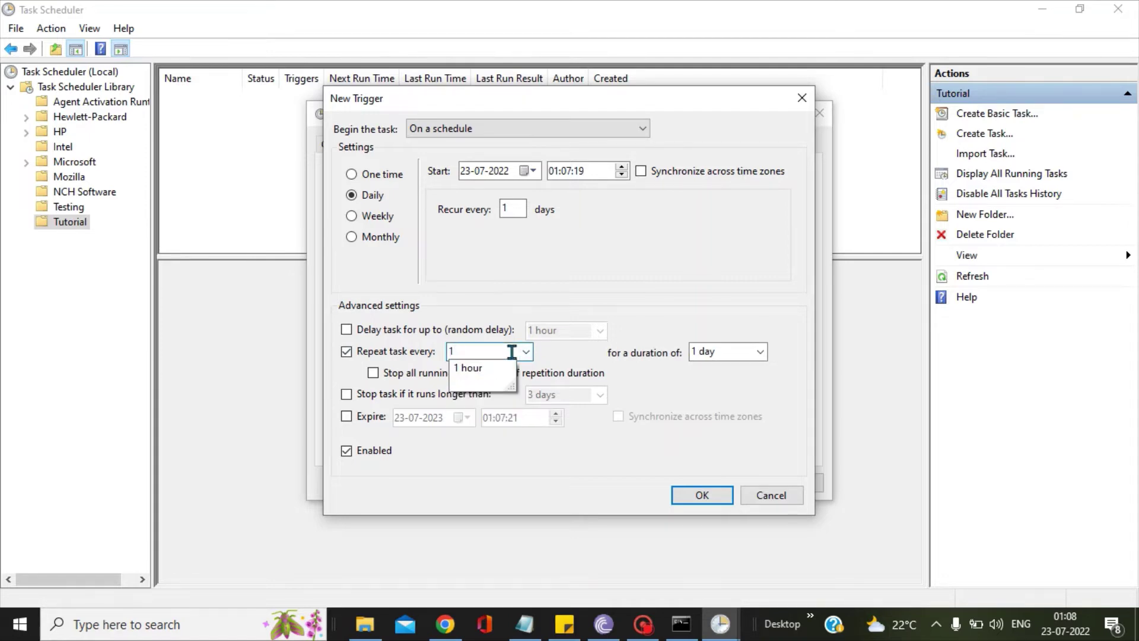
{"action": "type", "text": "minute"}
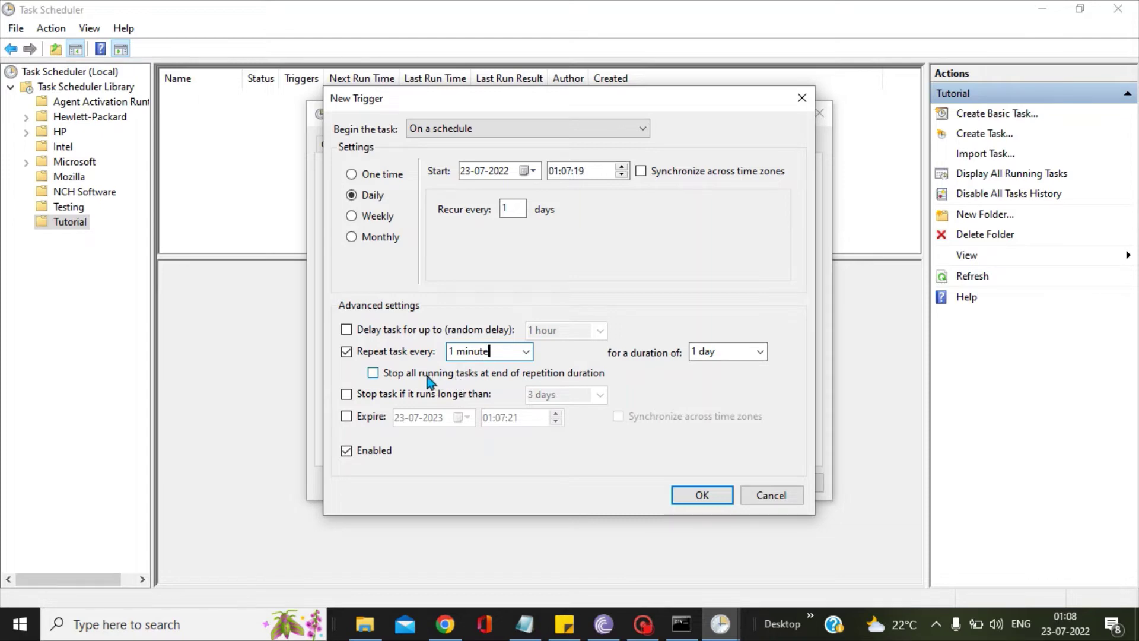
{"action": "left_click", "coordinate": [347, 394]}
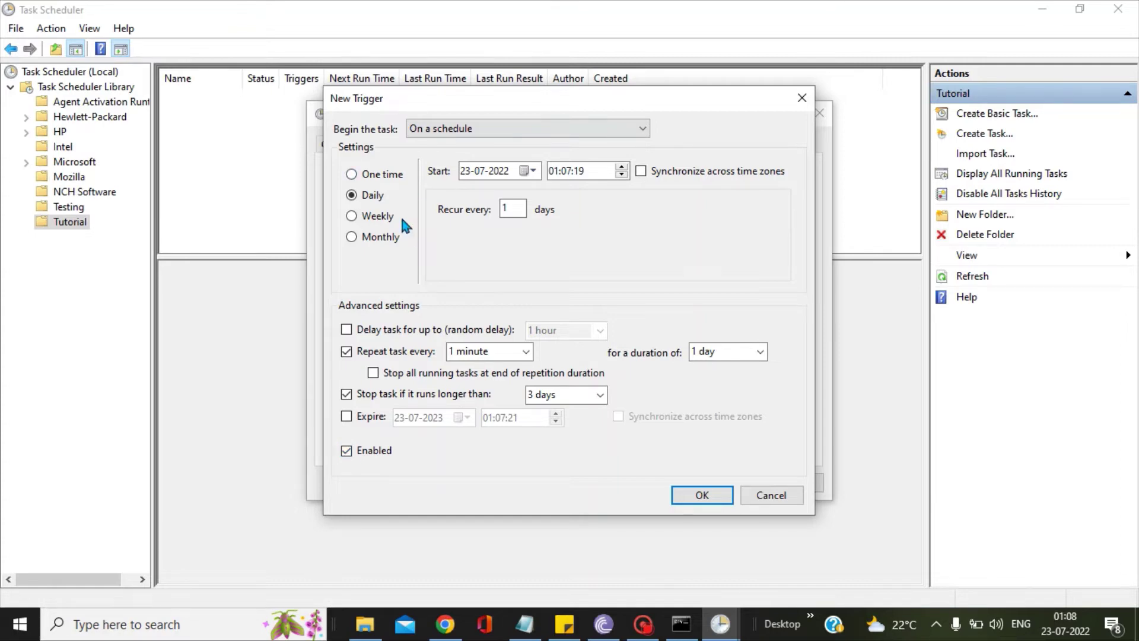
{"action": "left_click", "coordinate": [702, 495]}
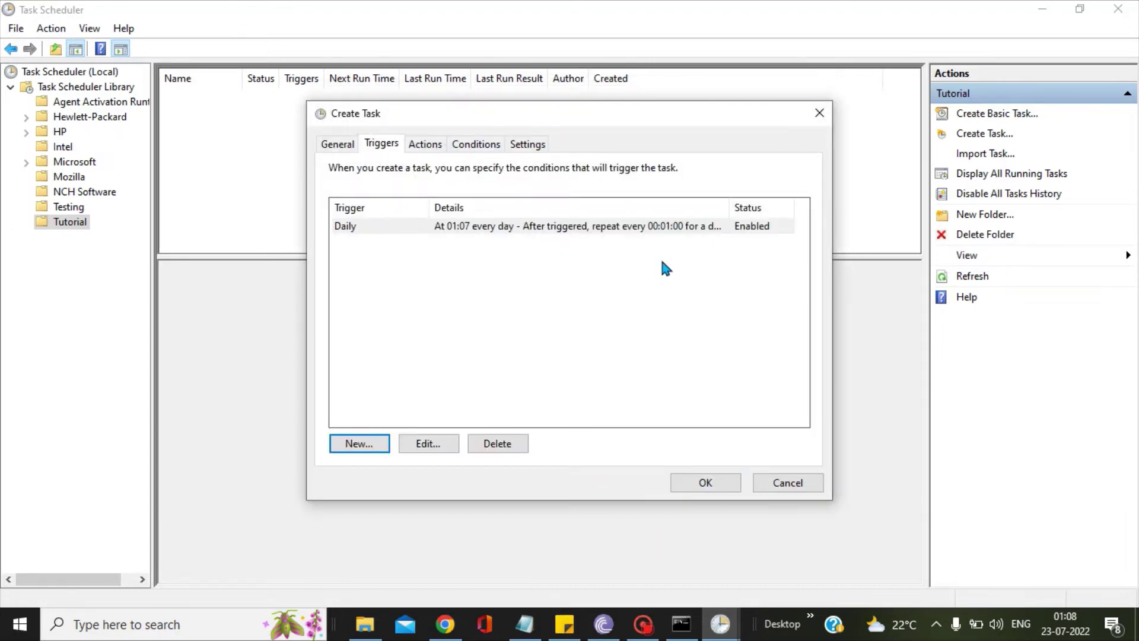
Add a new Start a program action to the task and choose Test.bat from the NewPgm folder as its script.
{"action": "left_click", "coordinate": [434, 148]}
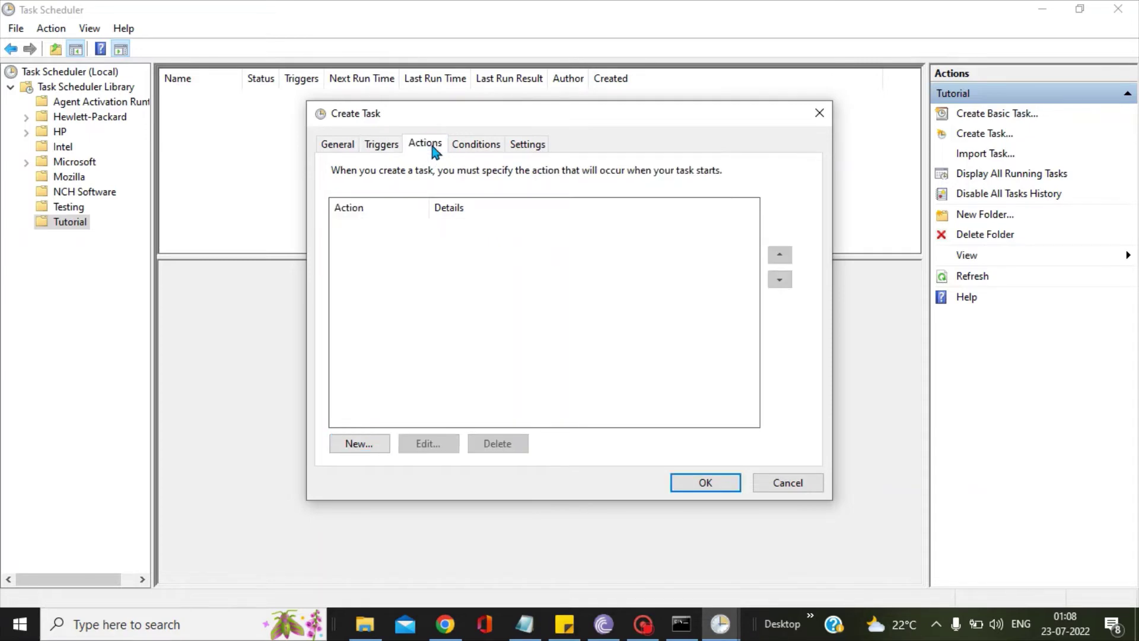
{"action": "left_click", "coordinate": [353, 445]}
{"action": "left_click", "coordinate": [351, 442]}
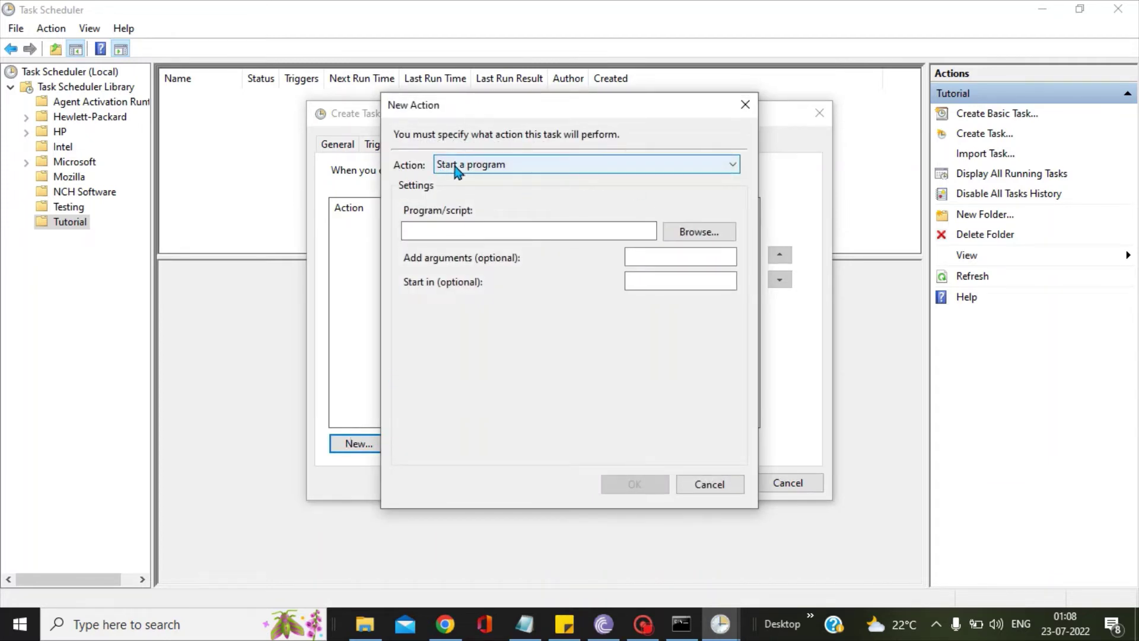
{"action": "left_click", "coordinate": [490, 172]}
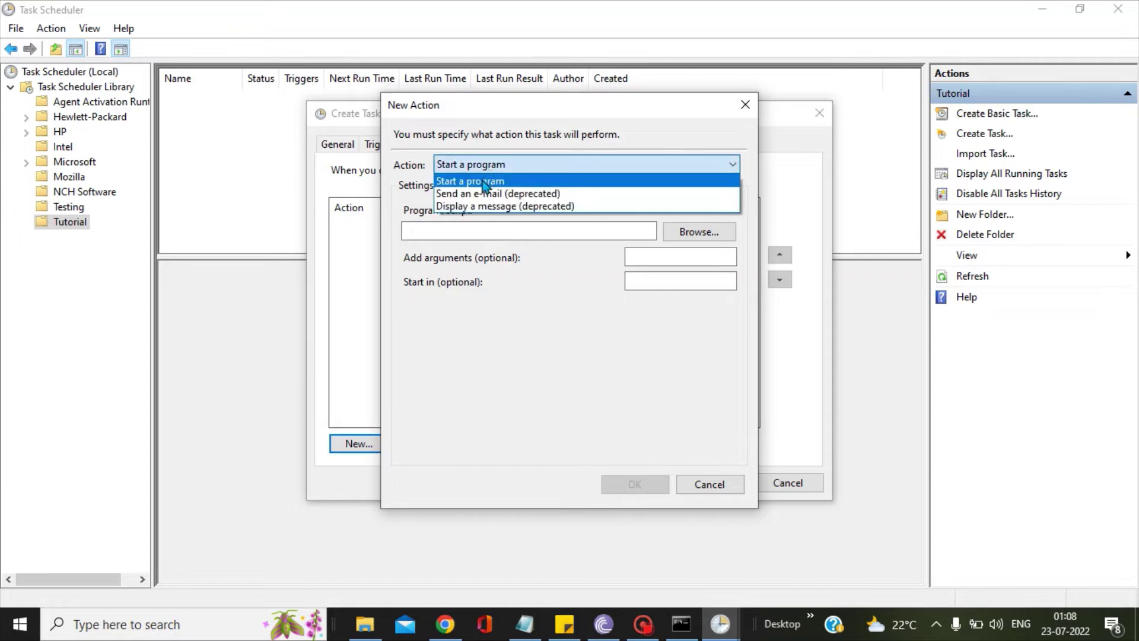
{"action": "left_click", "coordinate": [475, 178]}
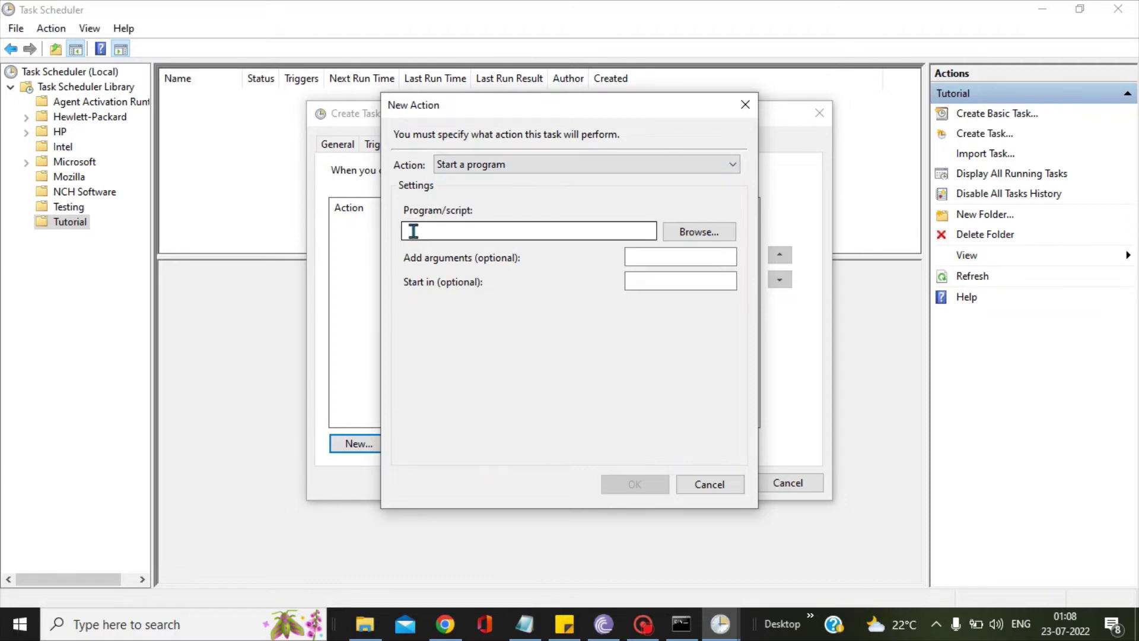
{"action": "left_click", "coordinate": [688, 232]}
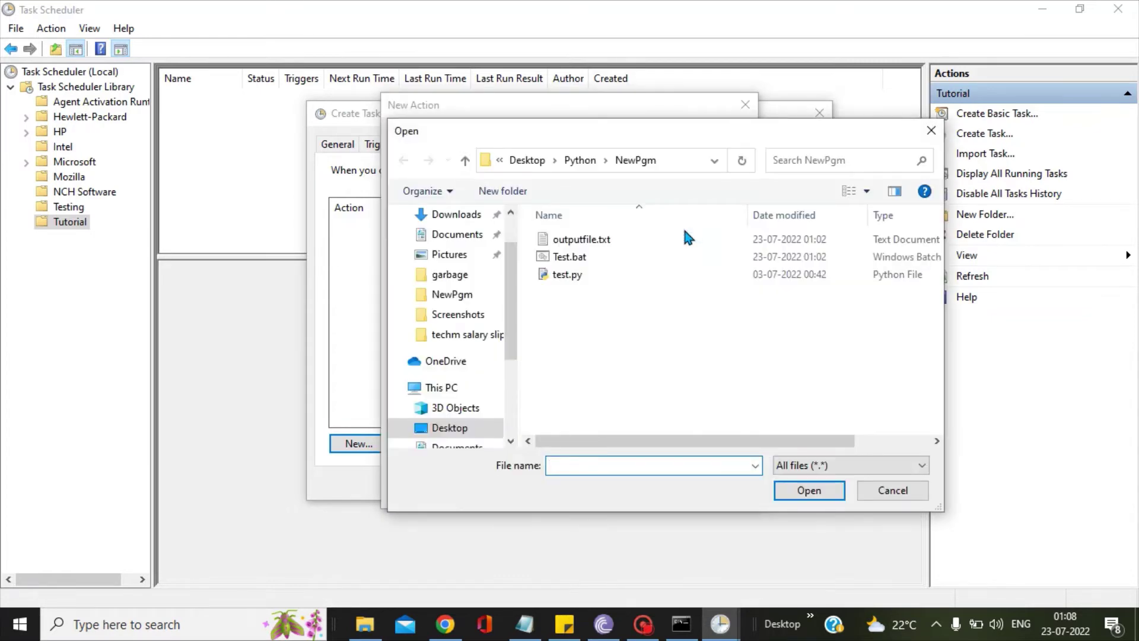
{"action": "left_click", "coordinate": [567, 261]}
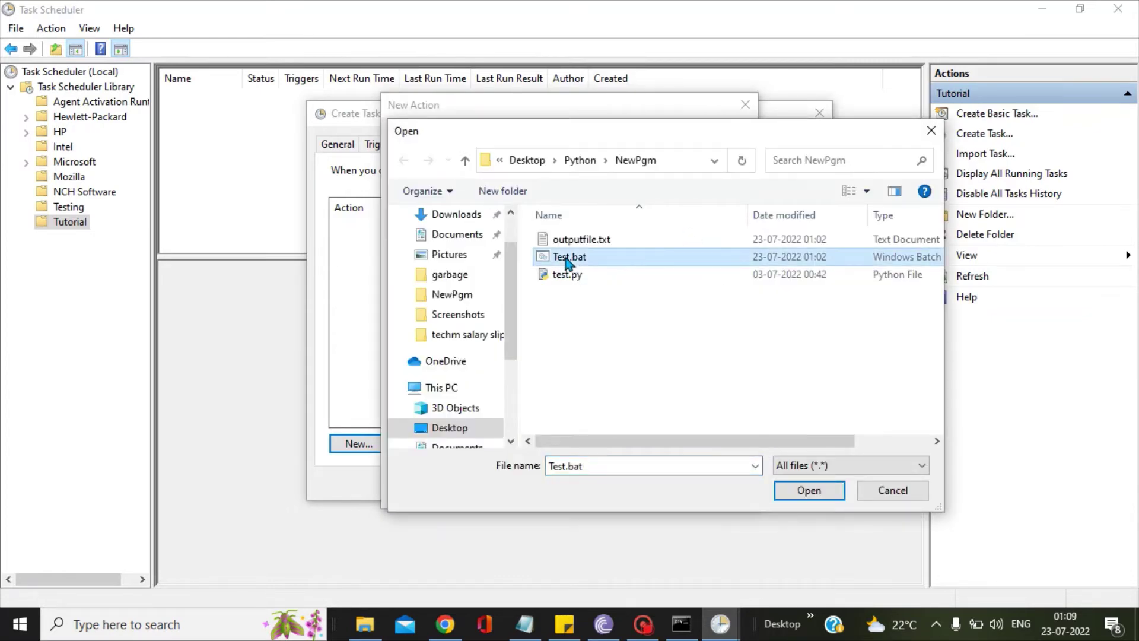
{"action": "left_click", "coordinate": [799, 494]}
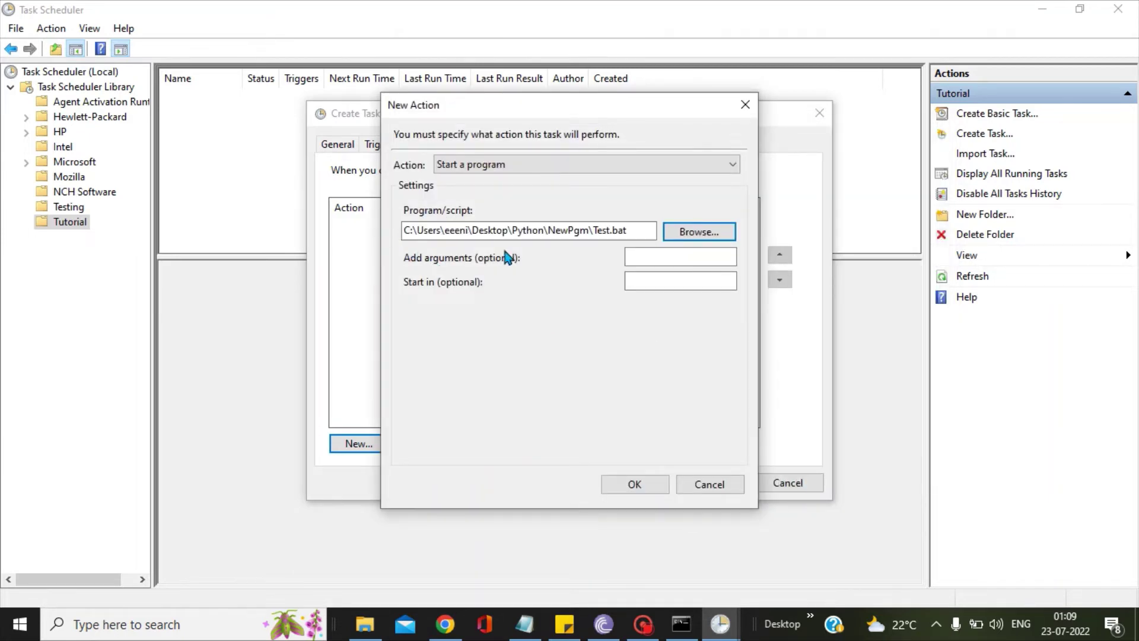
Copy the NewPgm folder path from File Explorer into the action's Start in field, append a backslash, and save the action.
{"action": "left_click", "coordinate": [648, 257]}
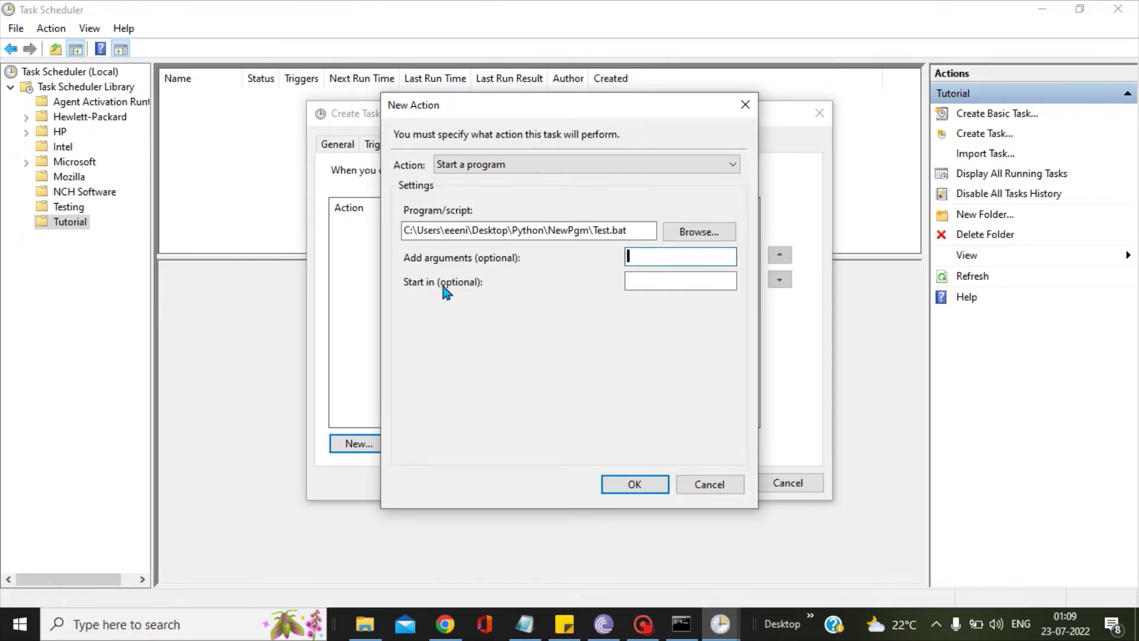
{"action": "left_click", "coordinate": [651, 283]}
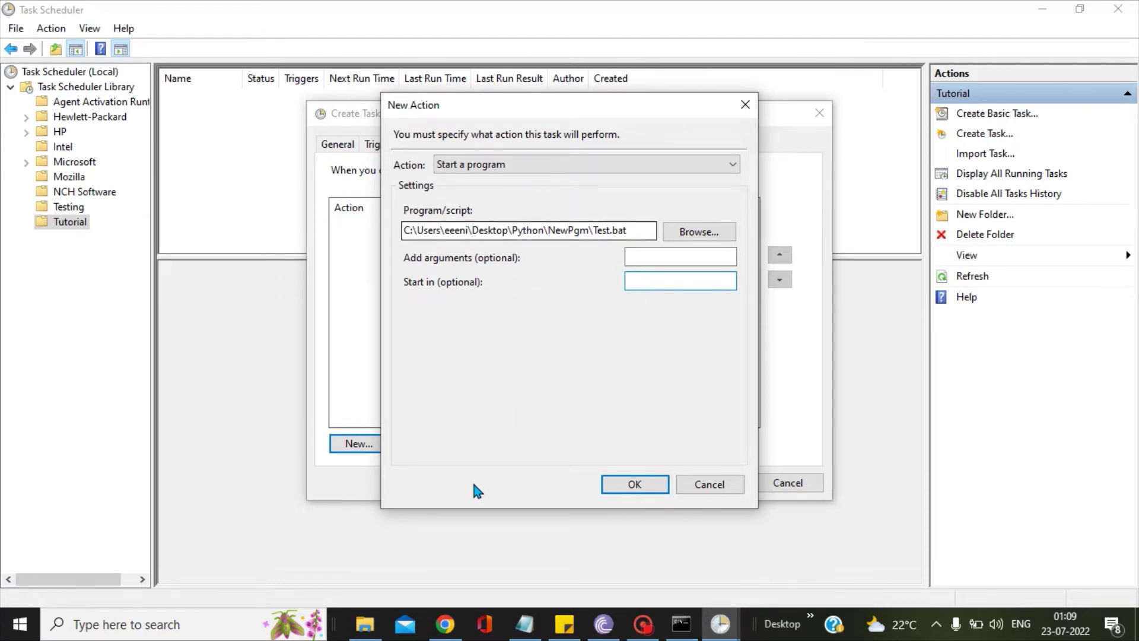
{"action": "left_click", "coordinate": [365, 624]}
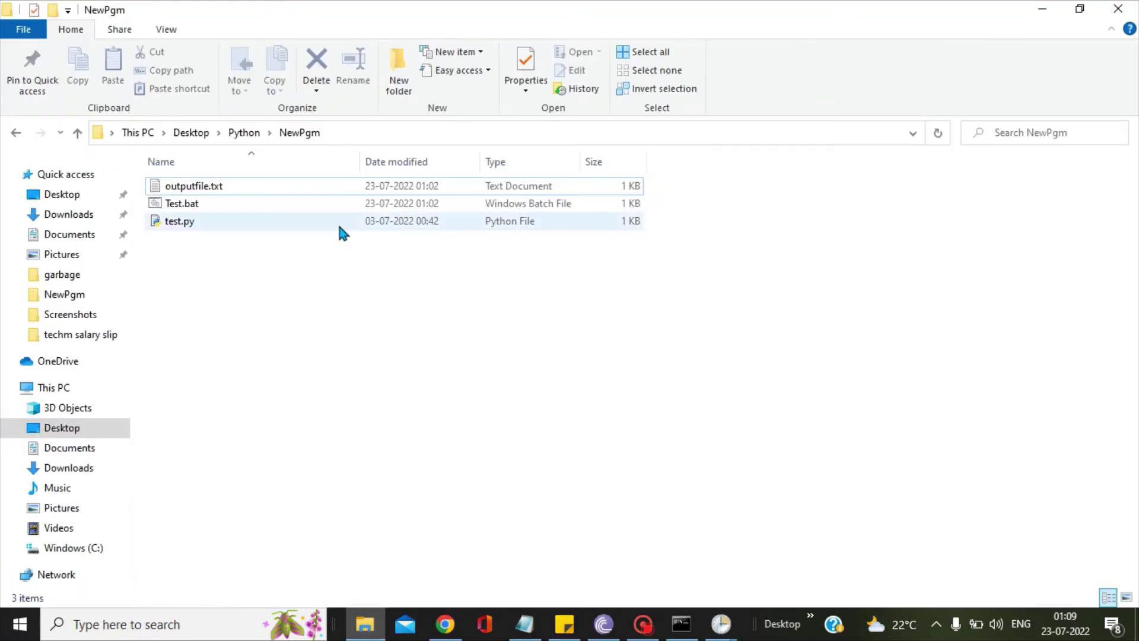
{"action": "left_click", "coordinate": [912, 134]}
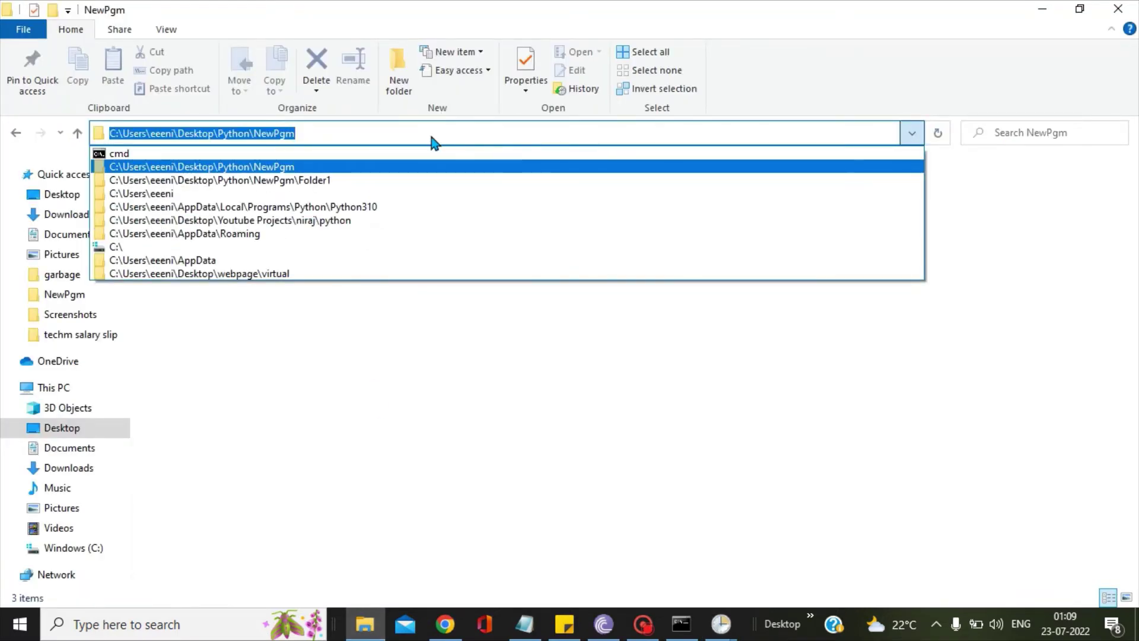
{"action": "left_click", "coordinate": [612, 425]}
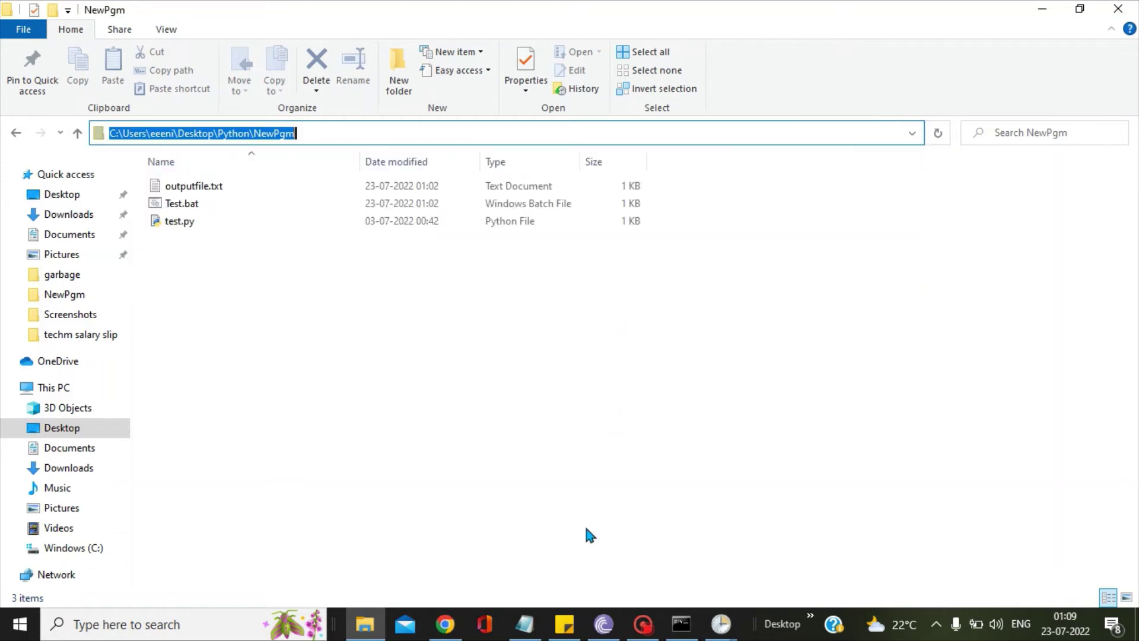
{"action": "mouse_move", "coordinate": [716, 627]}
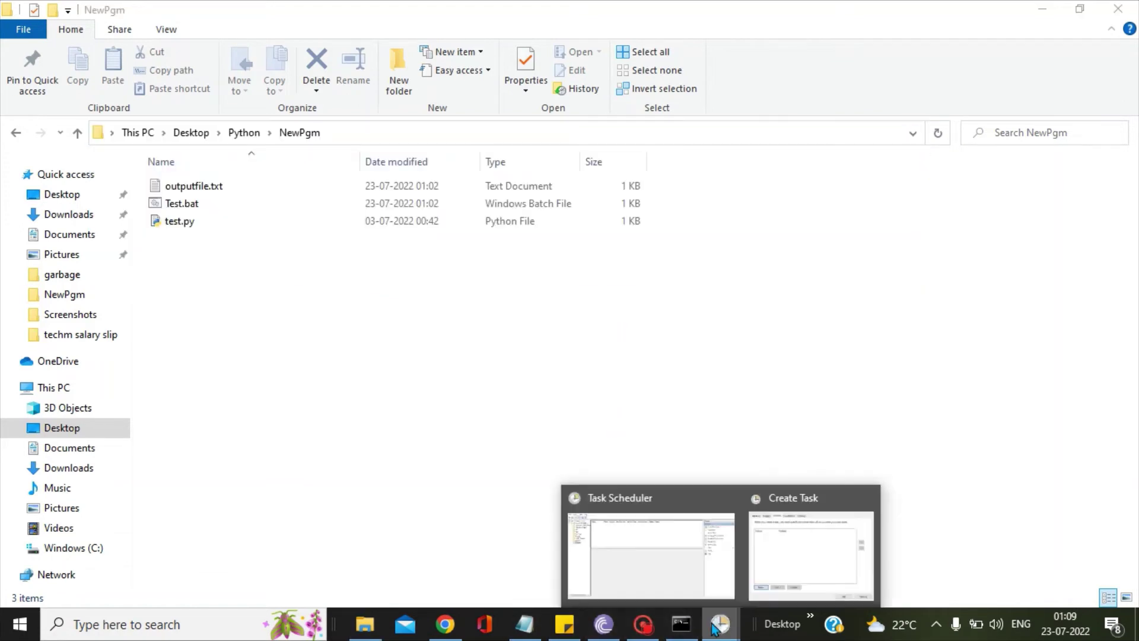
{"action": "left_click", "coordinate": [795, 554]}
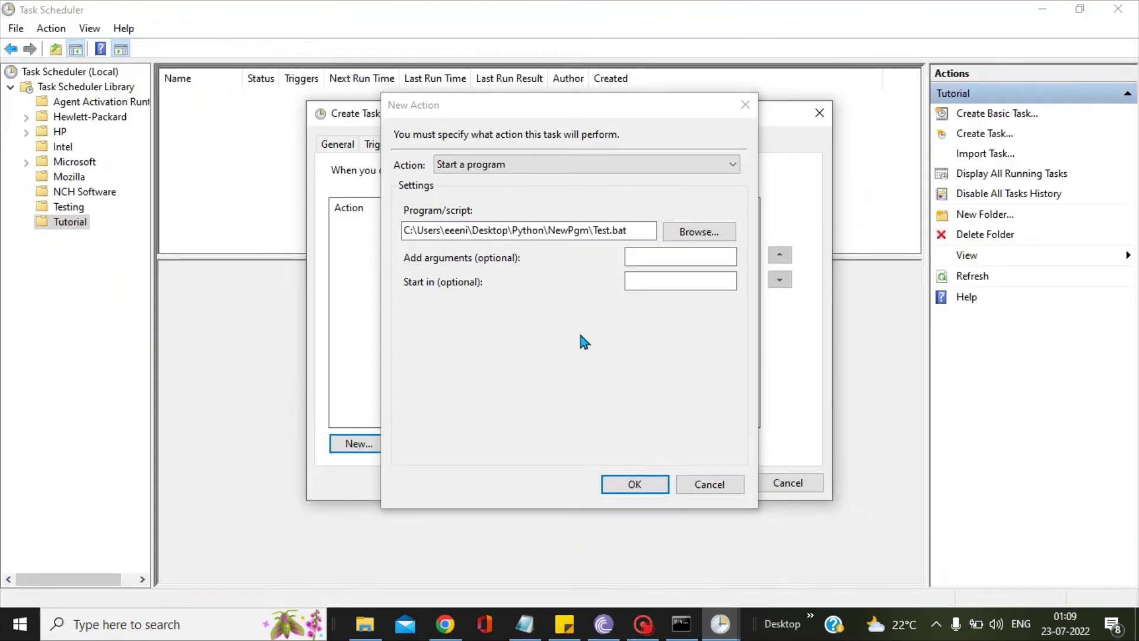
{"action": "left_click", "coordinate": [641, 282]}
{"action": "key", "text": "ctrl+v"}
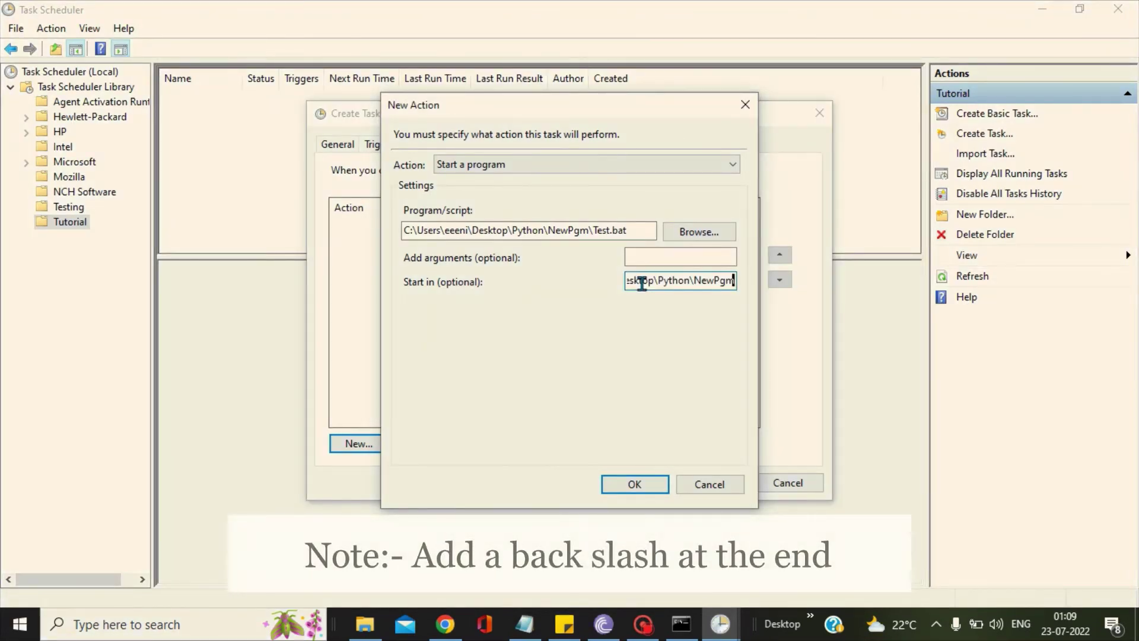
{"action": "type", "text": "\\"}
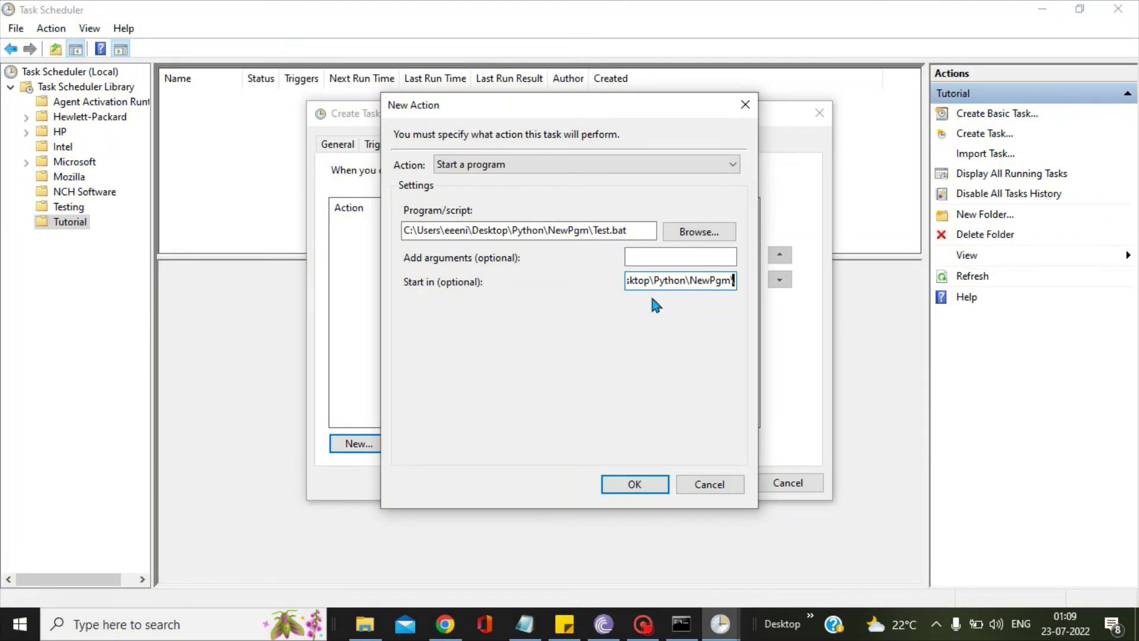
{"action": "left_click", "coordinate": [635, 484]}
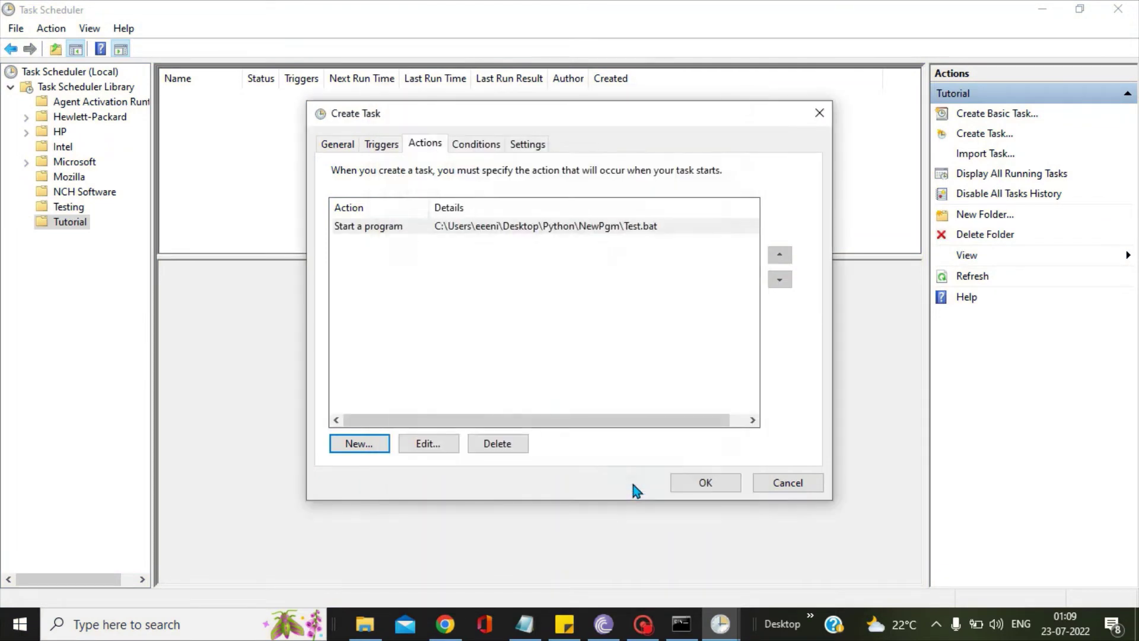
Review the task's conditions and additional settings, keep the defaults, and create the task.
{"action": "left_click", "coordinate": [491, 148]}
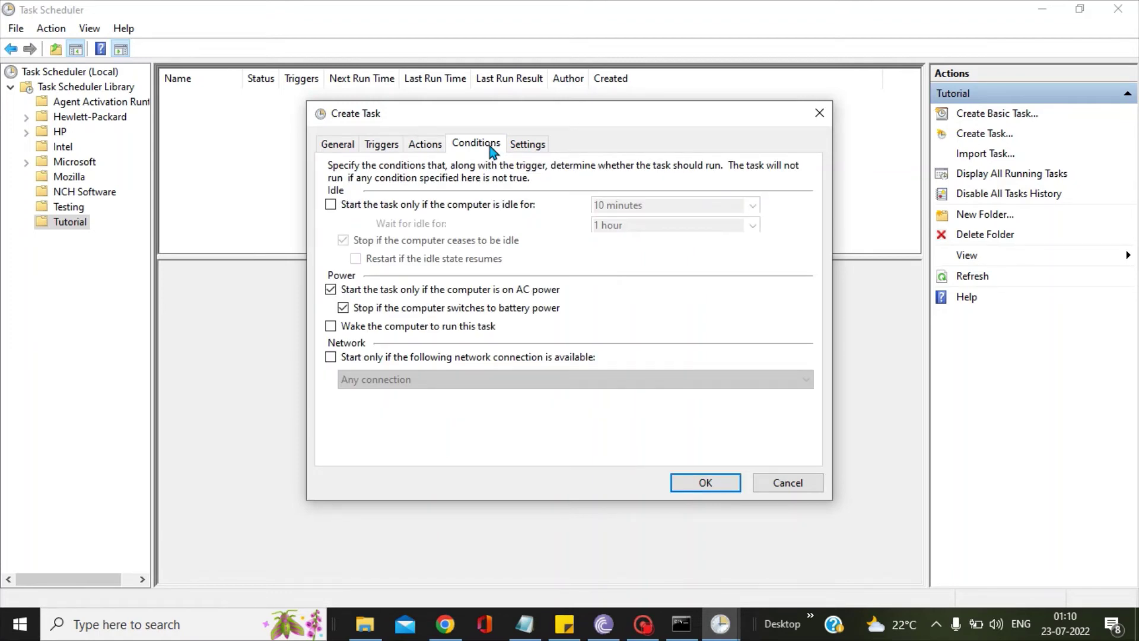
{"action": "left_click", "coordinate": [525, 147]}
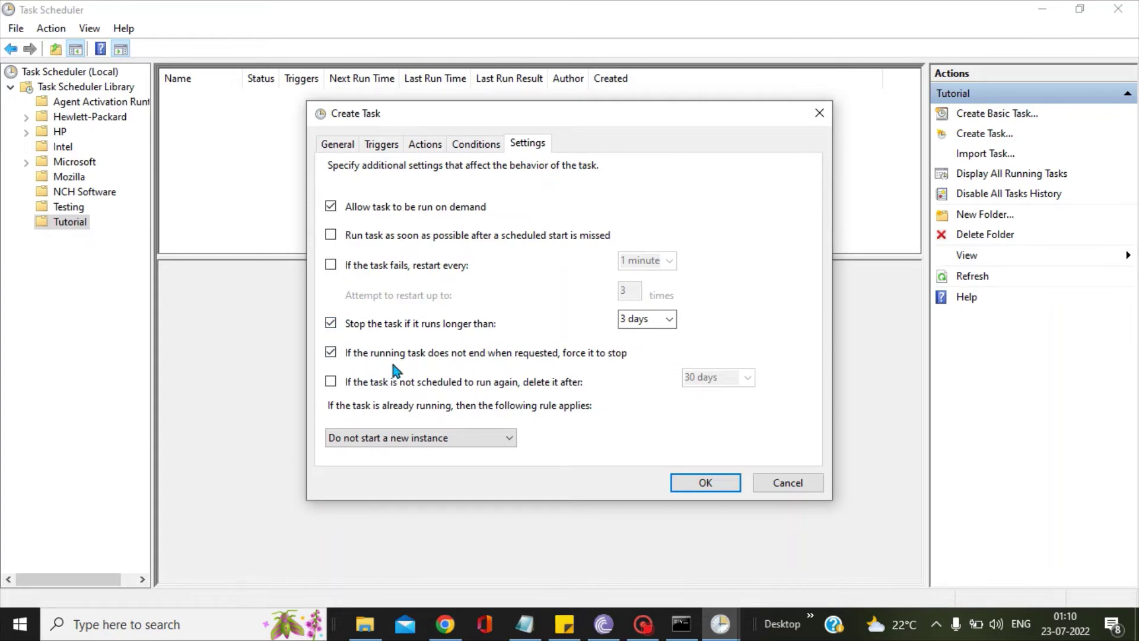
{"action": "left_click", "coordinate": [700, 484]}
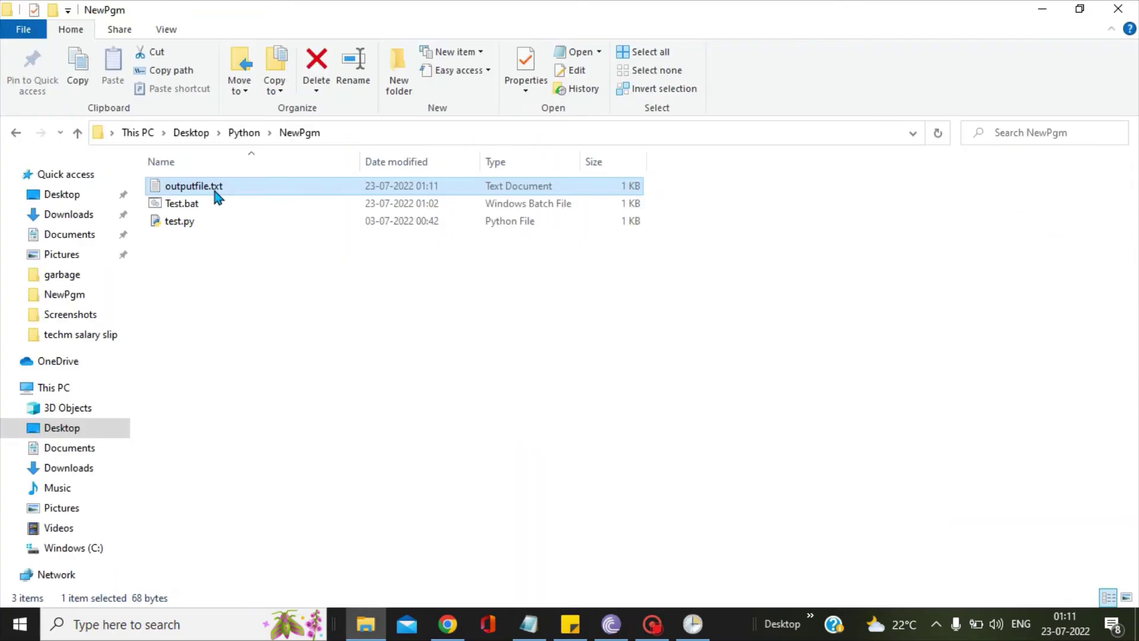
Open outputfile.txt from the NewPgm folder in Notepad, delete all its text, and close it with the changes saved.
{"action": "double_click", "coordinate": [215, 192]}
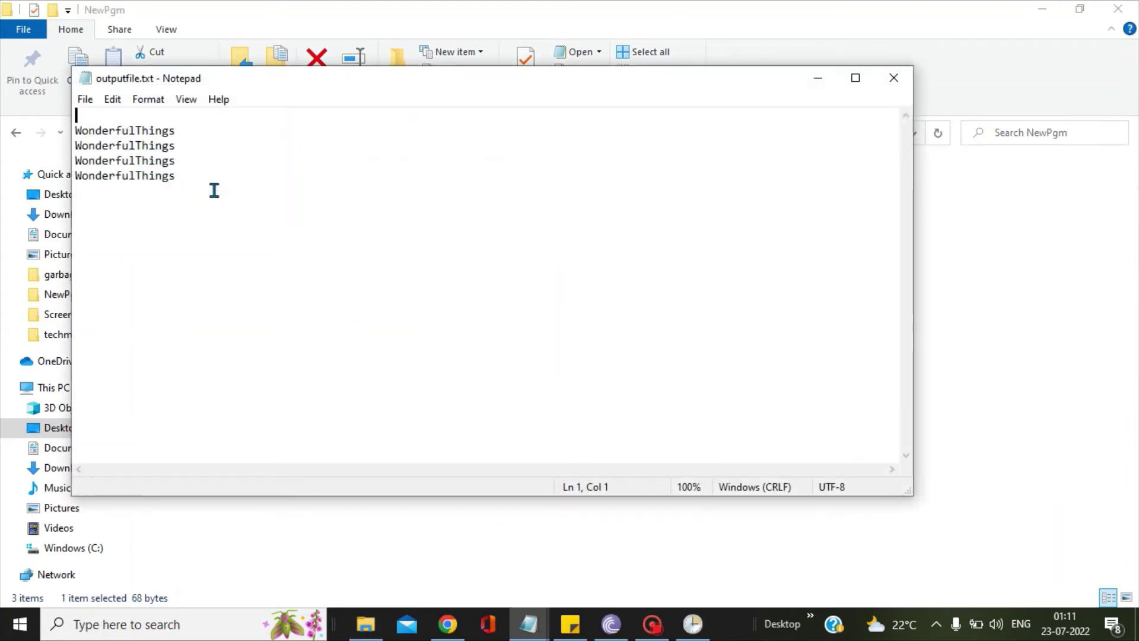
{"action": "key", "text": "ctrl+a"}
{"action": "key", "text": "BackSpace"}
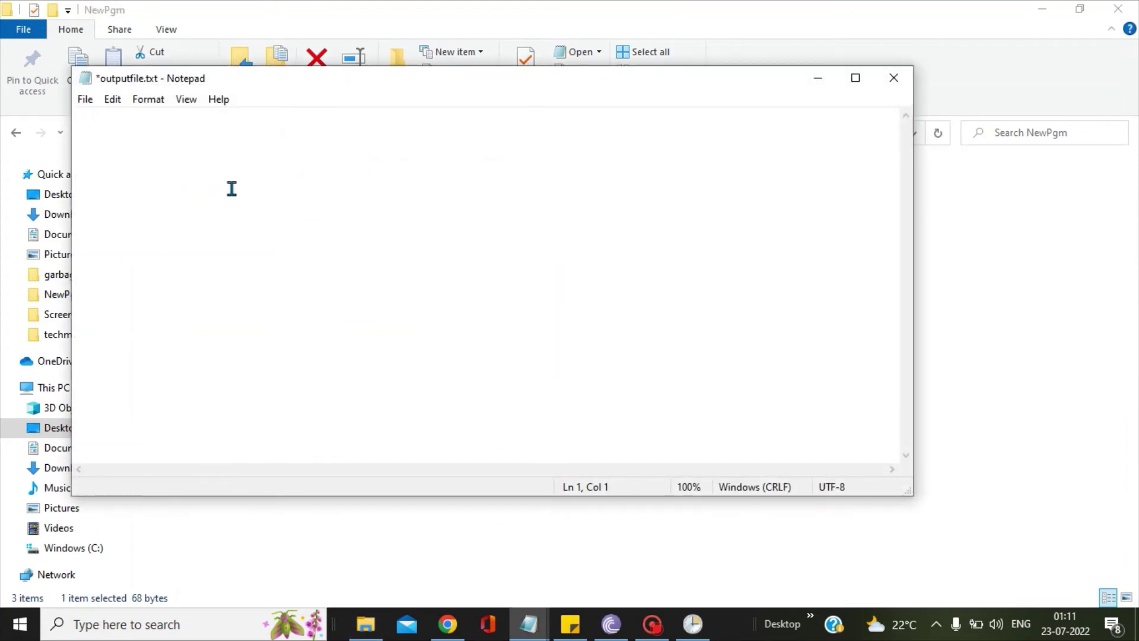
{"action": "left_click", "coordinate": [895, 79]}
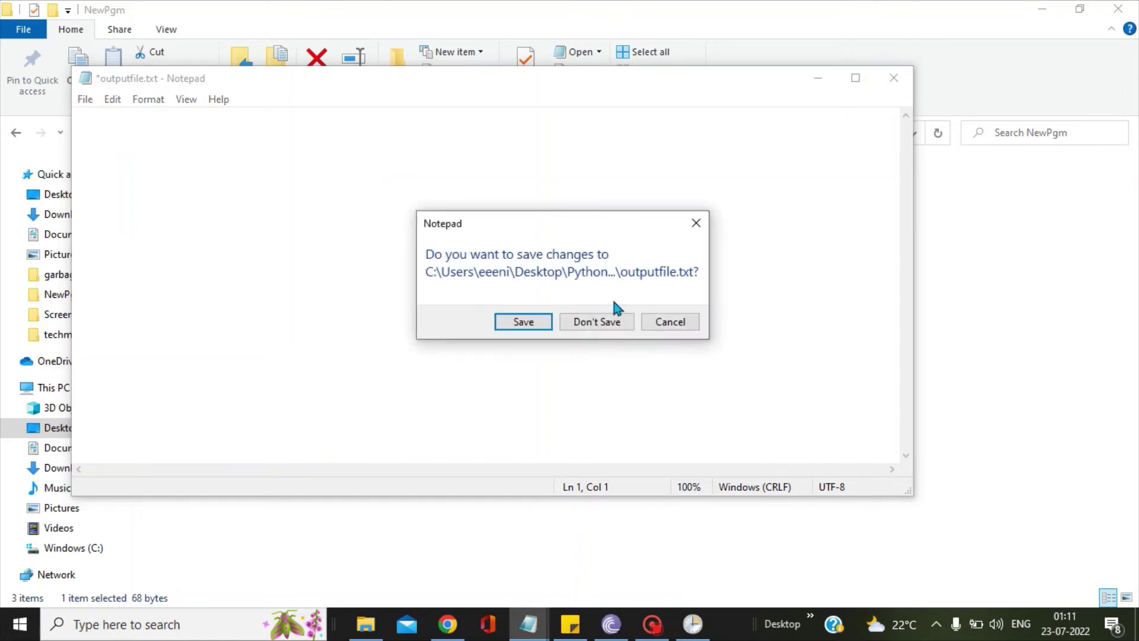
{"action": "left_click", "coordinate": [525, 323]}
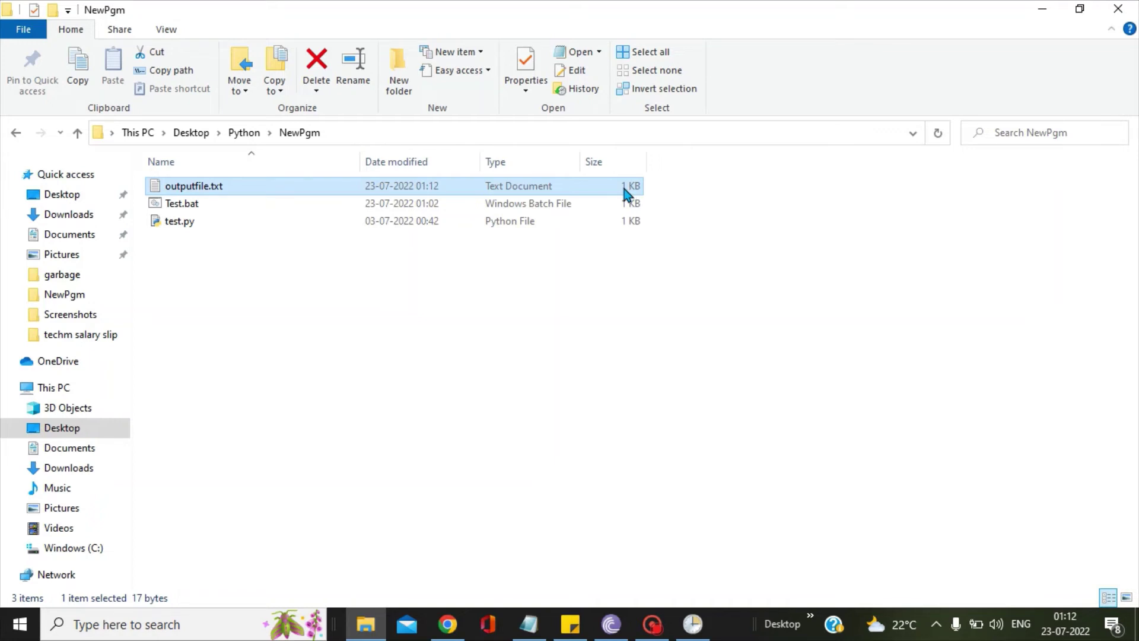
Open outputfile.txt on two successive scheduled runs to check for new lines, closing it each time, and select Test.bat.
{"action": "double_click", "coordinate": [211, 189]}
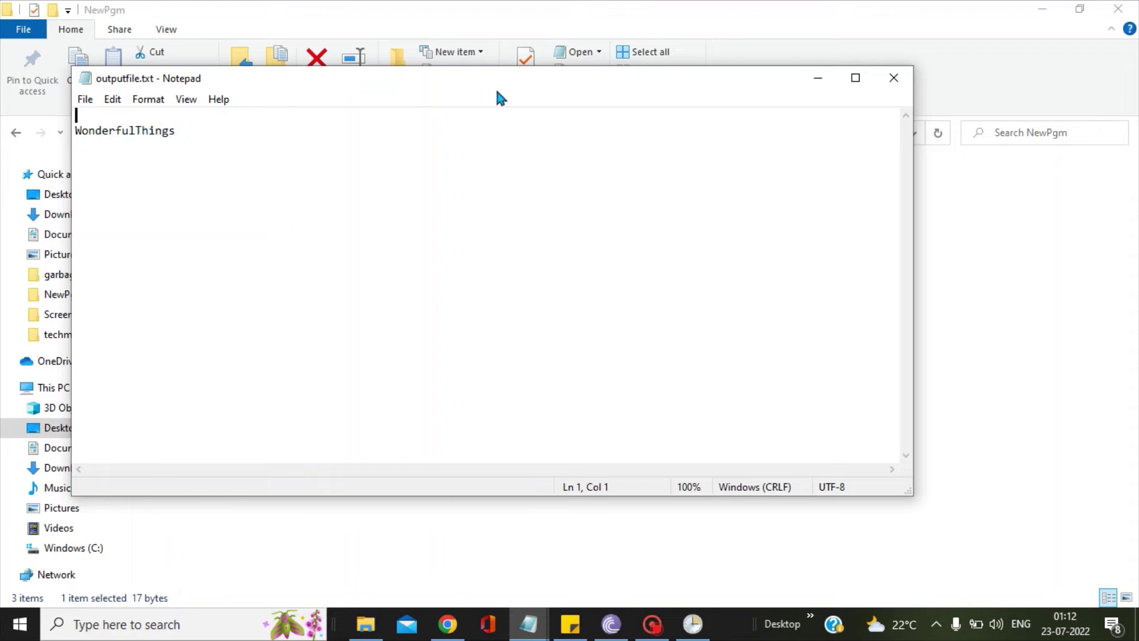
{"action": "left_click", "coordinate": [902, 84]}
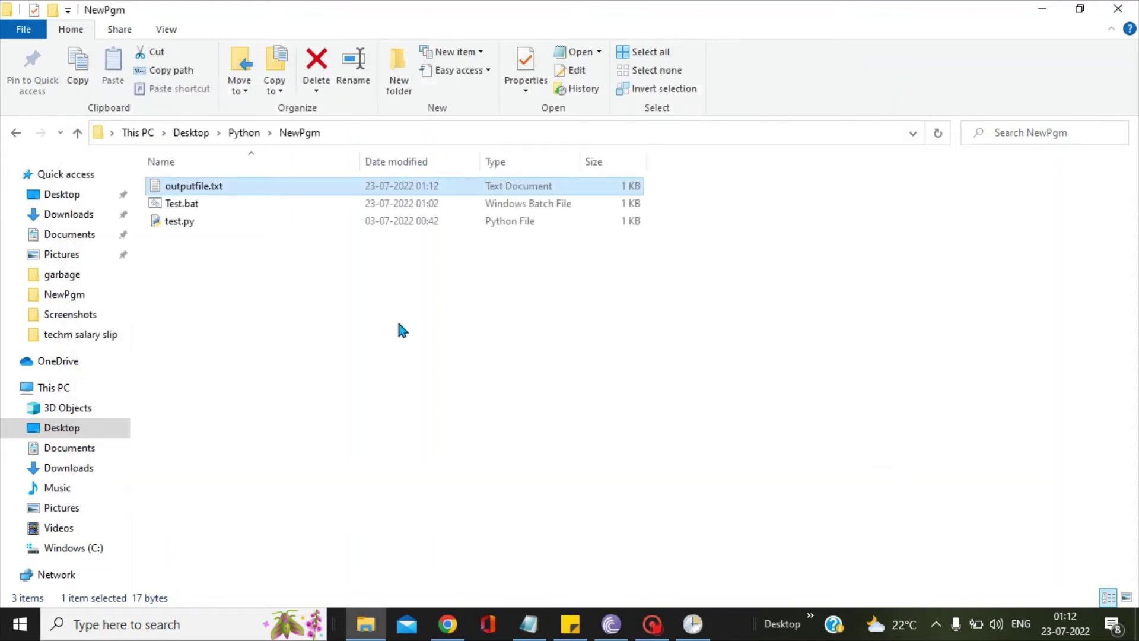
{"action": "left_click", "coordinate": [413, 308]}
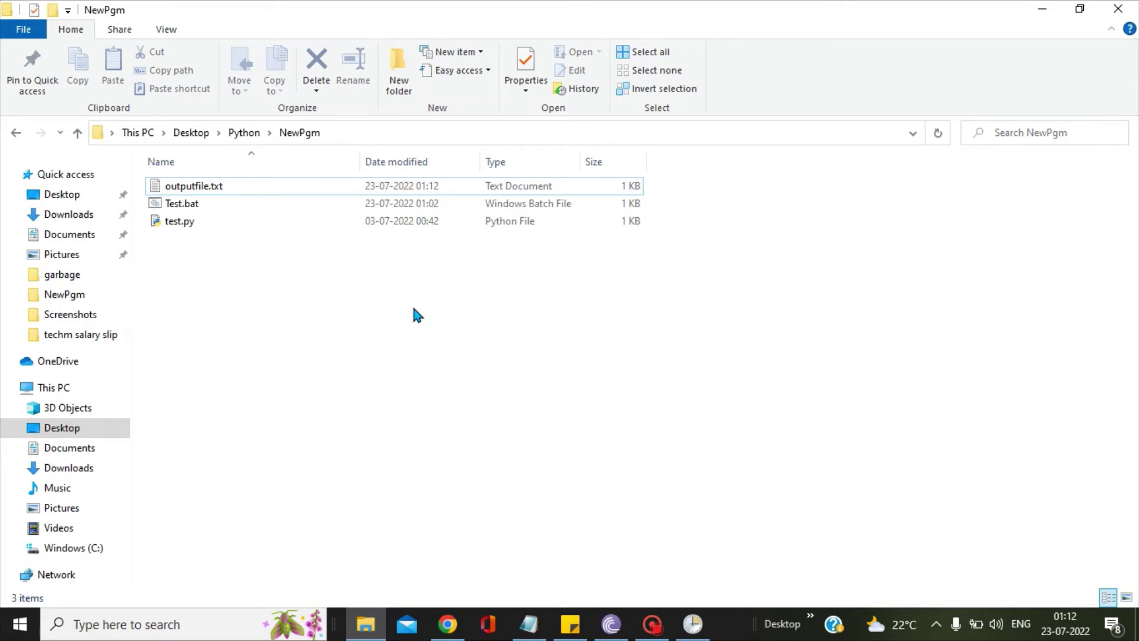
{"action": "key", "text": "space"}
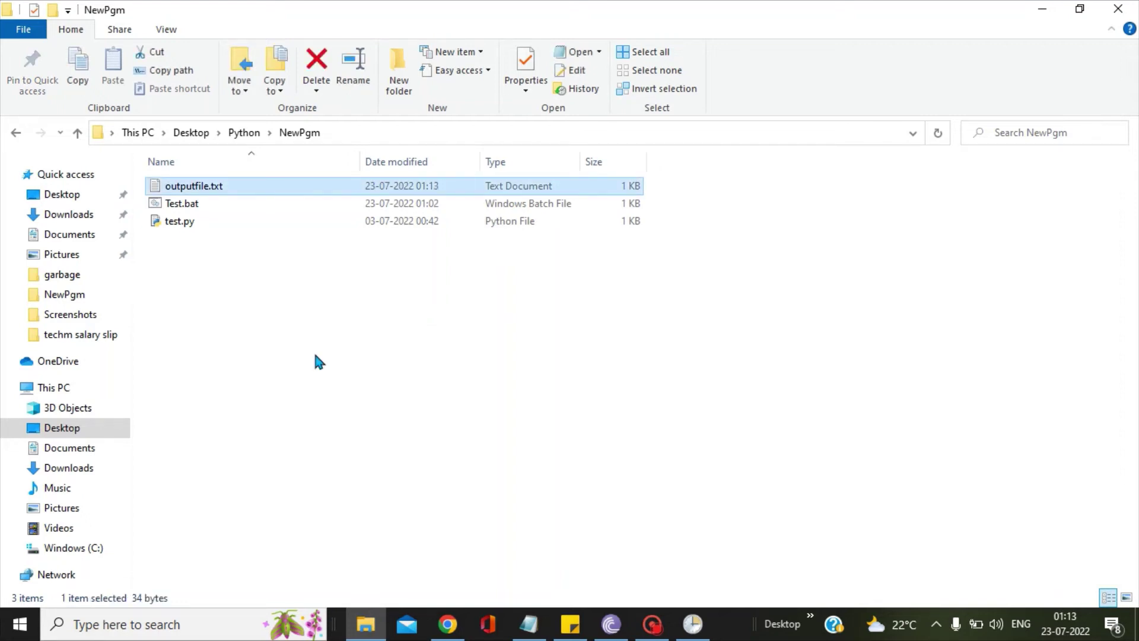
{"action": "double_click", "coordinate": [246, 186]}
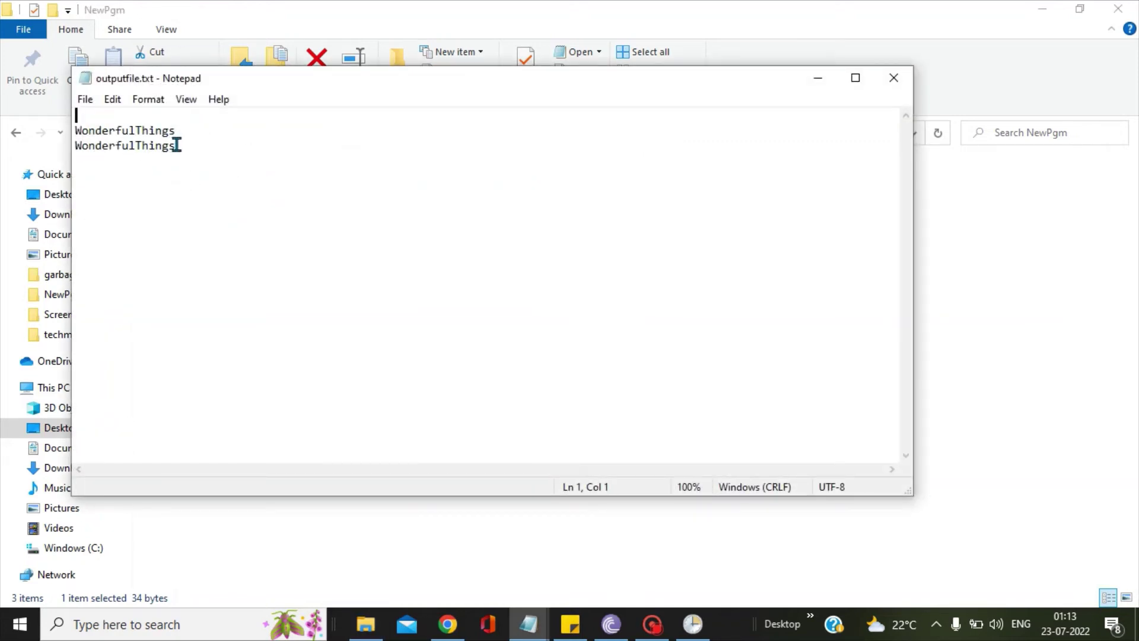
{"action": "left_click", "coordinate": [893, 78]}
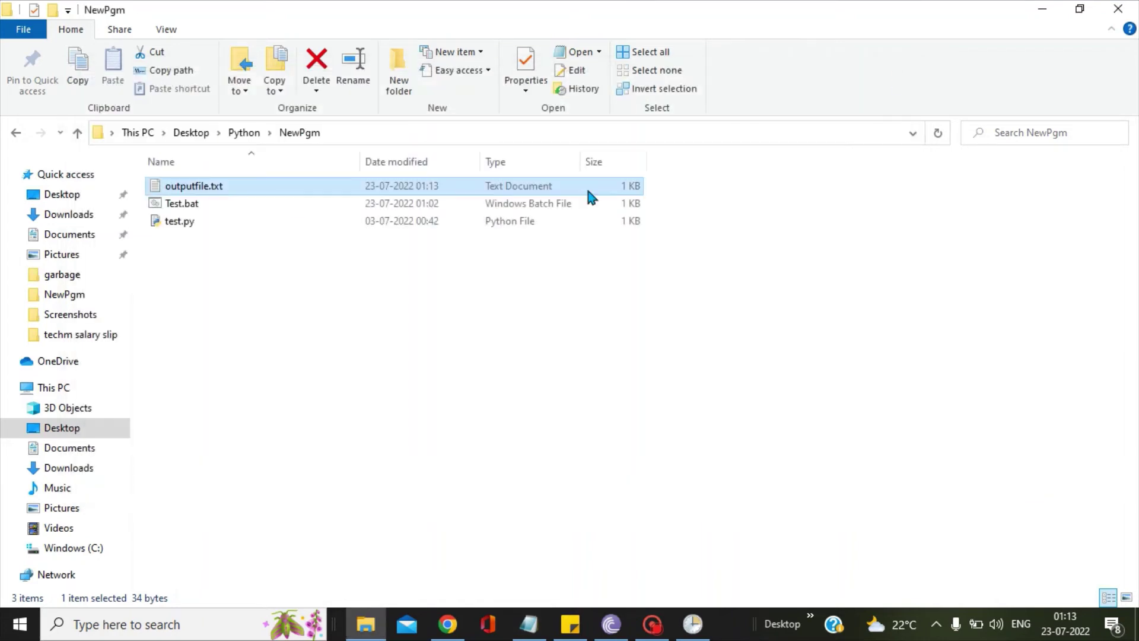
{"action": "left_click", "coordinate": [189, 209]}
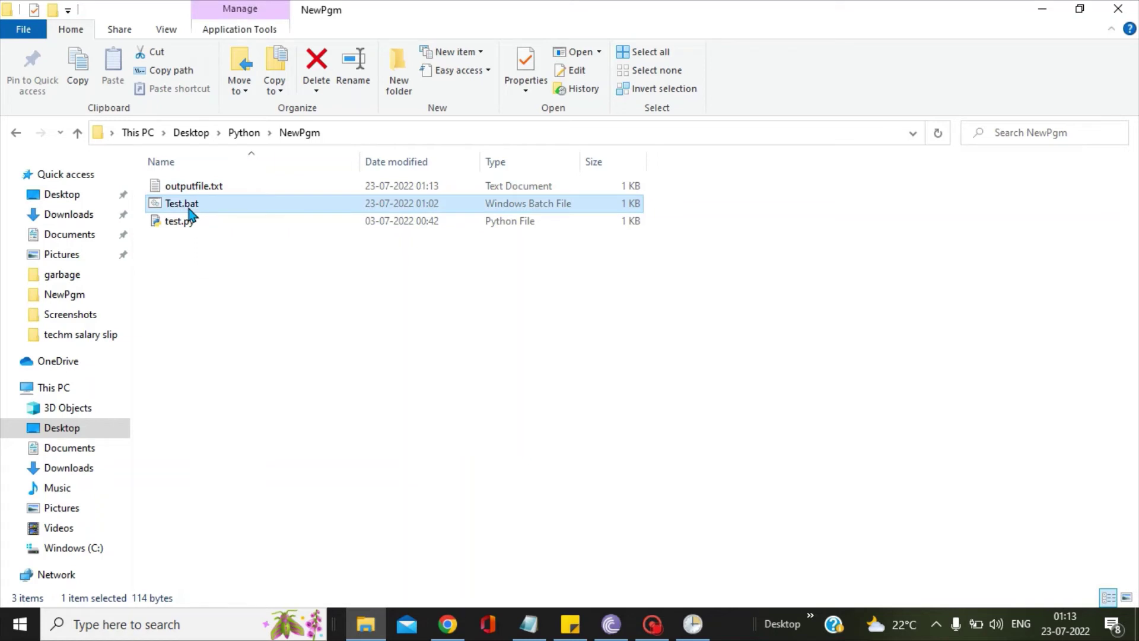
Review the Bat file method and Direct python method notes in Notepad, and minimize the window.
{"action": "left_click", "coordinate": [529, 624]}
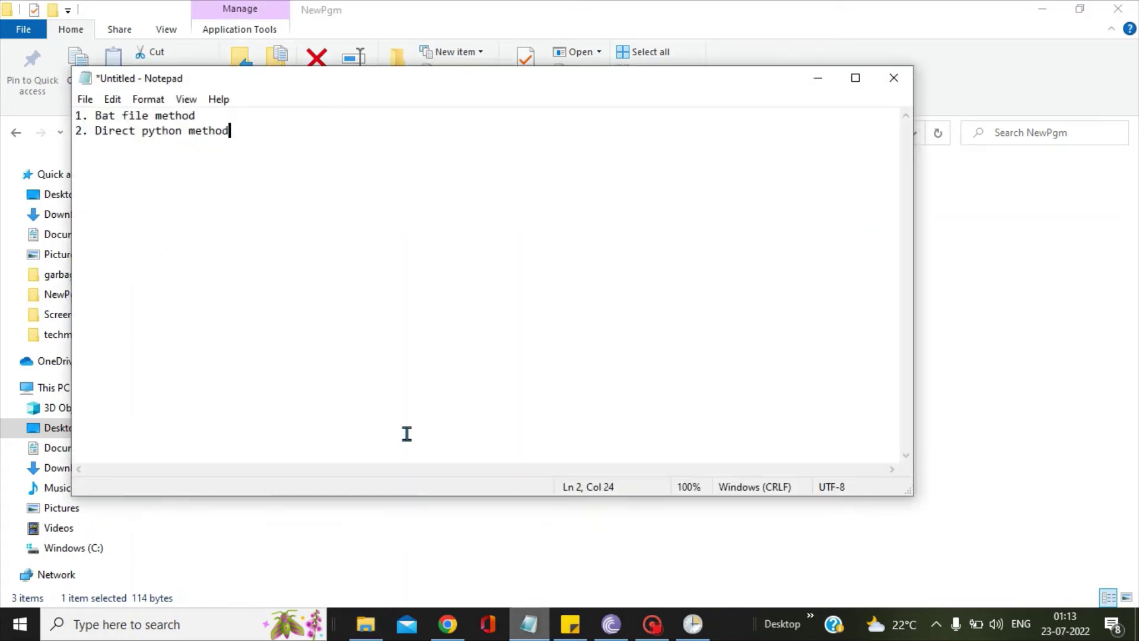
{"action": "left_click", "coordinate": [209, 116]}
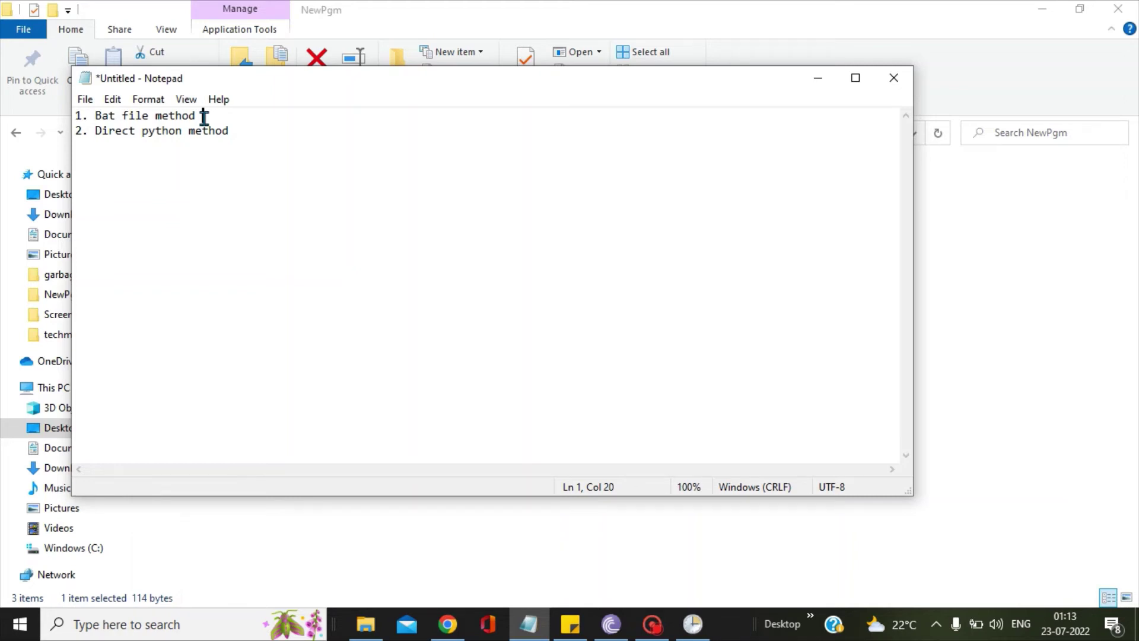
{"action": "left_click", "coordinate": [818, 77]}
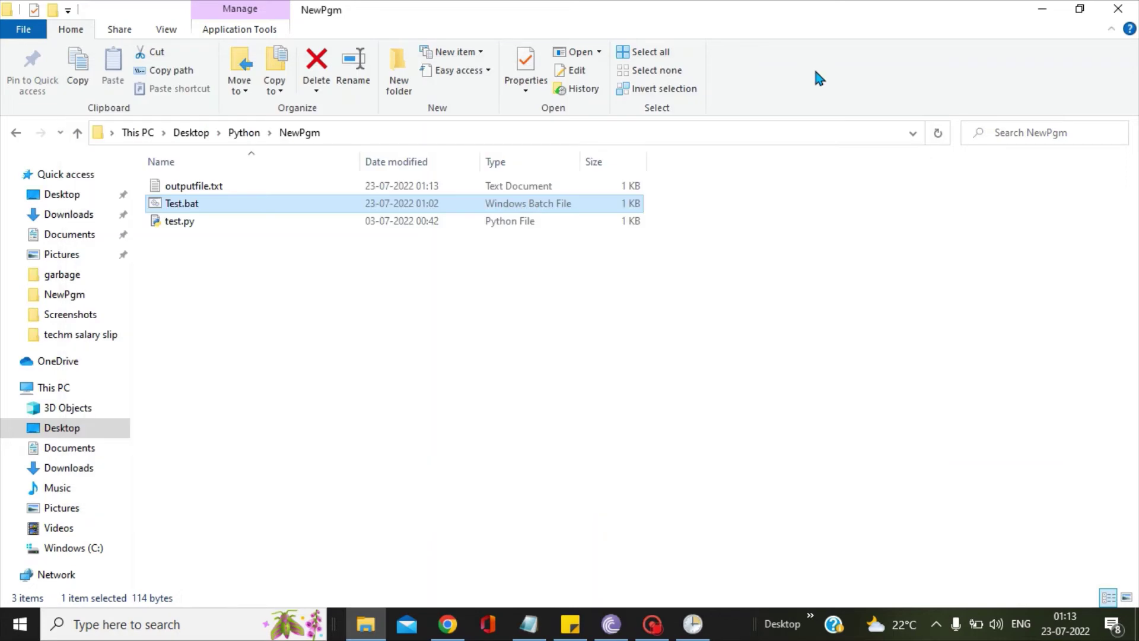
Switch to Task Scheduler and disable the Test task in the Tutorial folder.
{"action": "left_click", "coordinate": [692, 624]}
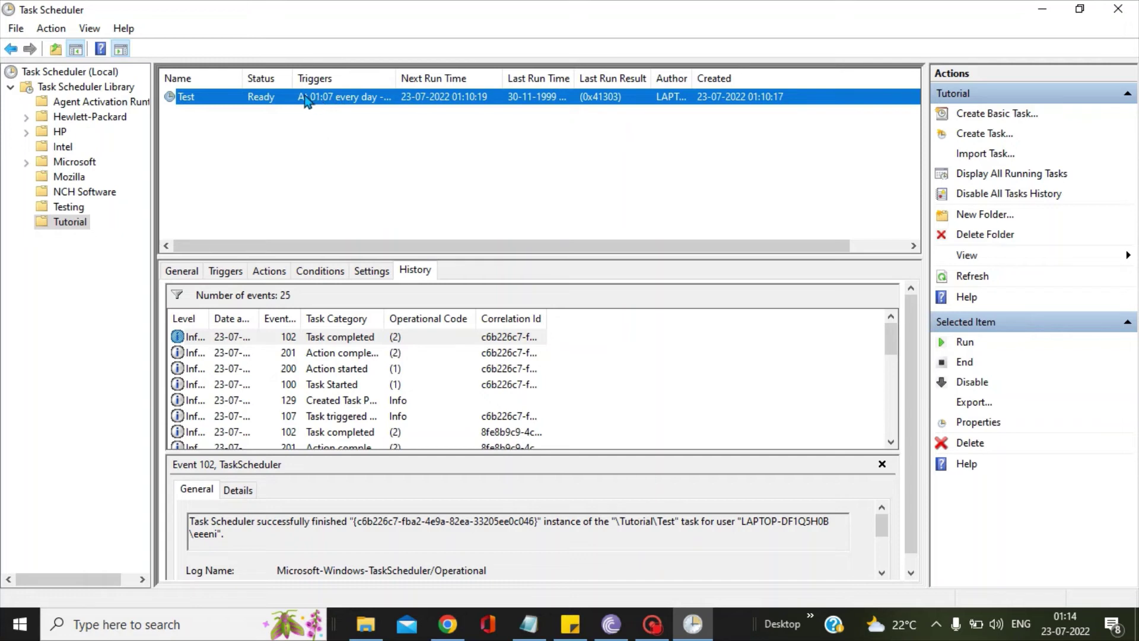
{"action": "right_click", "coordinate": [306, 101]}
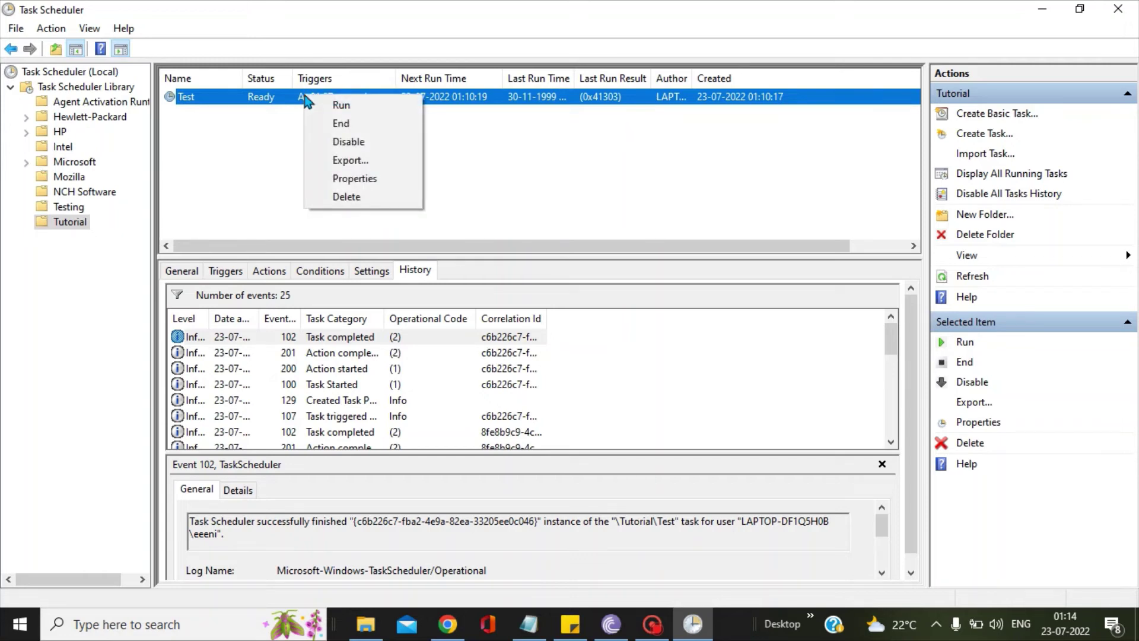
{"action": "left_click", "coordinate": [350, 145]}
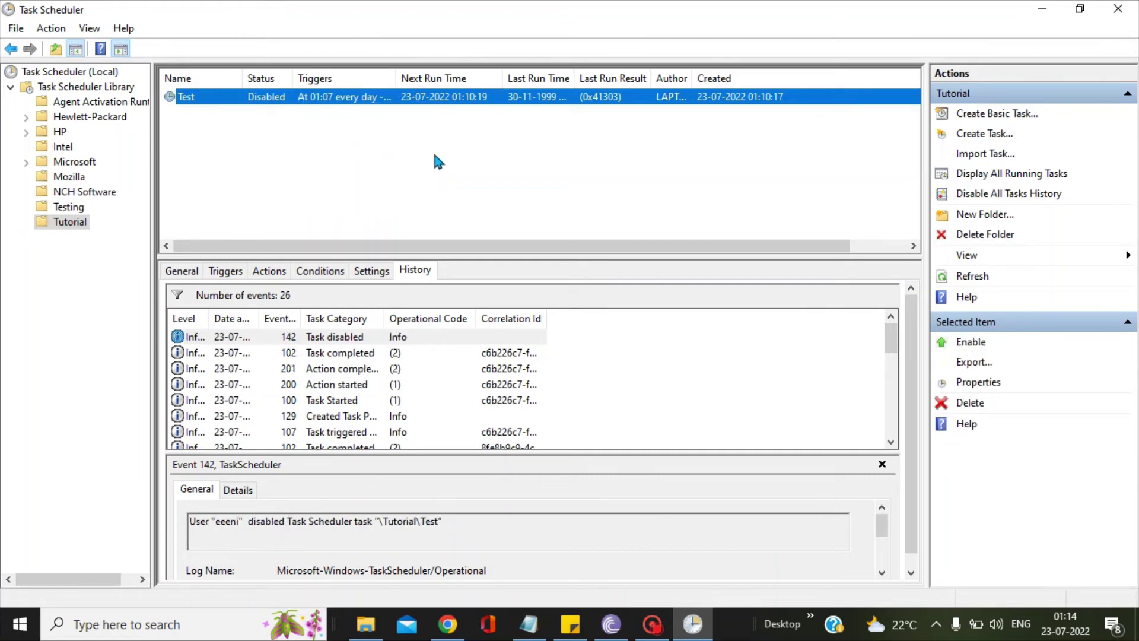
Create a new task named test1 that runs whether the user is logged on or not, without storing the password and with highest privileges.
{"action": "right_click", "coordinate": [492, 166]}
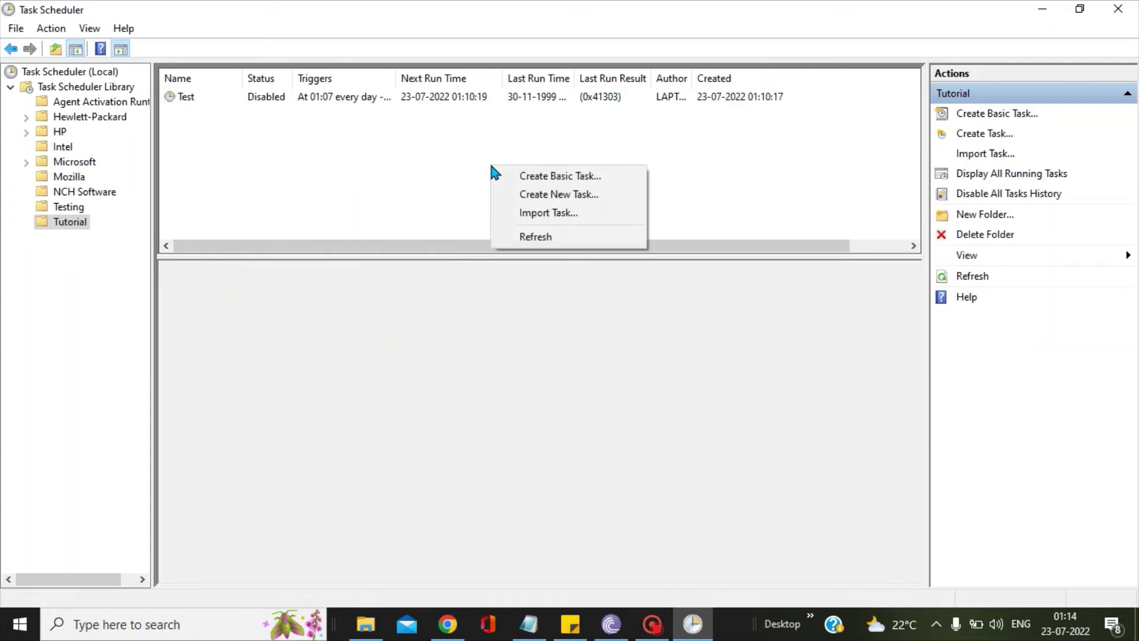
{"action": "left_click", "coordinate": [557, 197]}
{"action": "type", "text": "test1"}
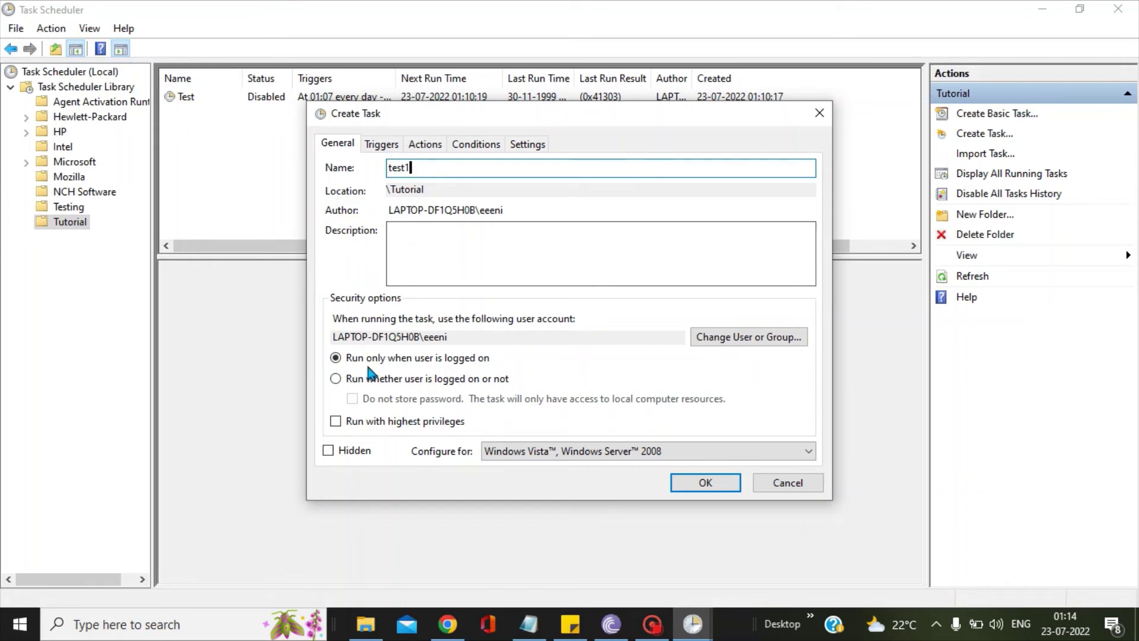
{"action": "left_click", "coordinate": [336, 379]}
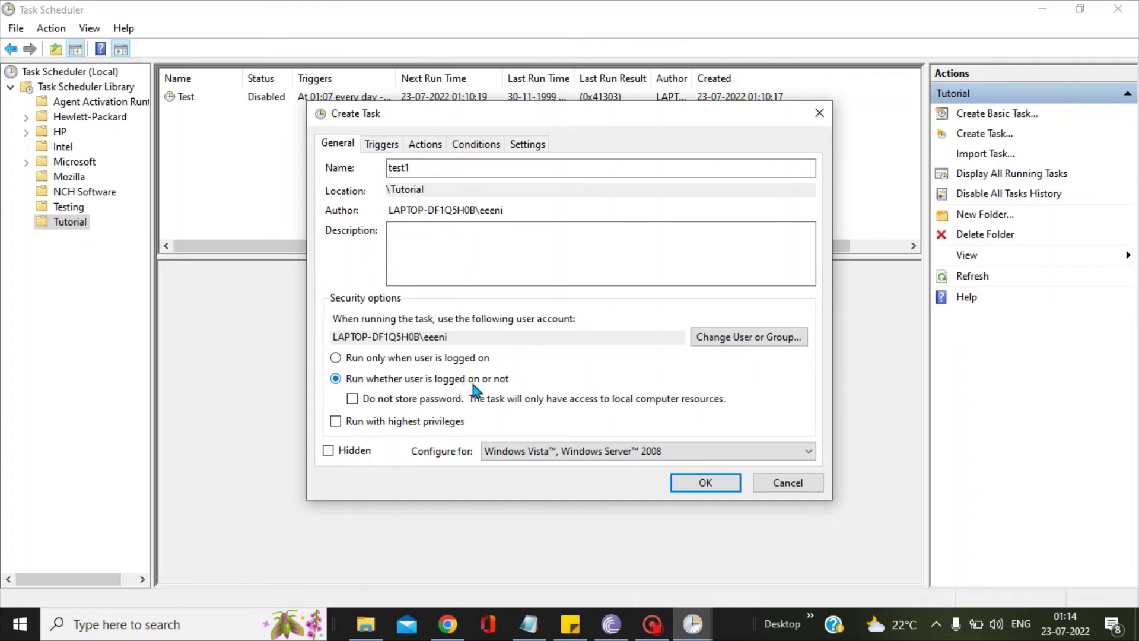
{"action": "left_click", "coordinate": [354, 399]}
{"action": "left_click", "coordinate": [336, 421]}
Start a new trigger for the test1 task on a daily schedule.
{"action": "left_click", "coordinate": [383, 145]}
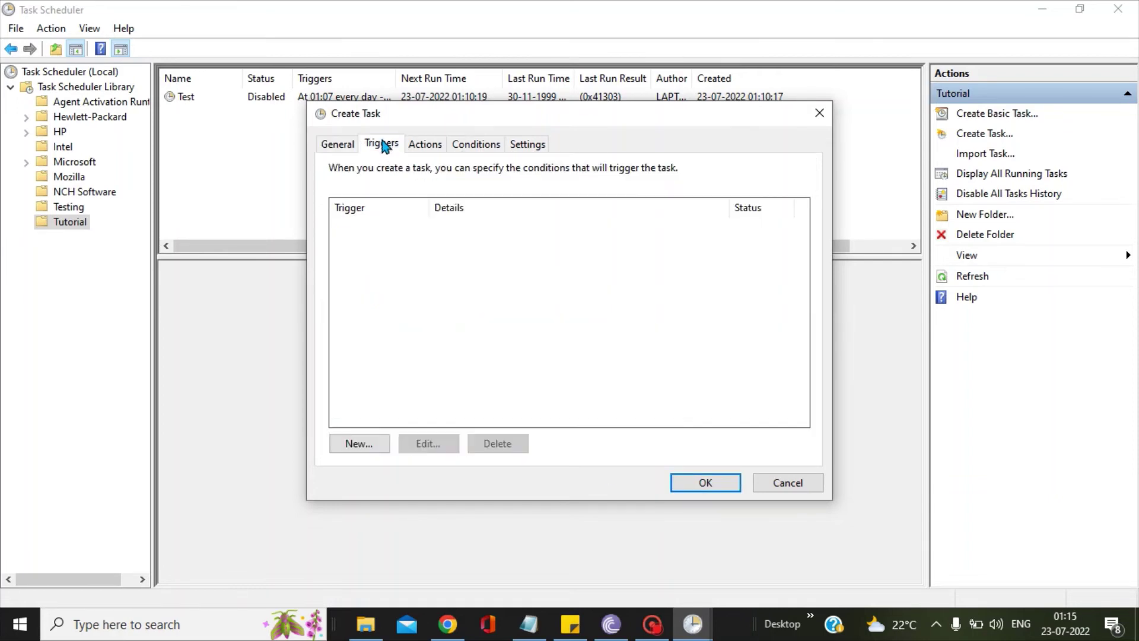
{"action": "left_click", "coordinate": [363, 449]}
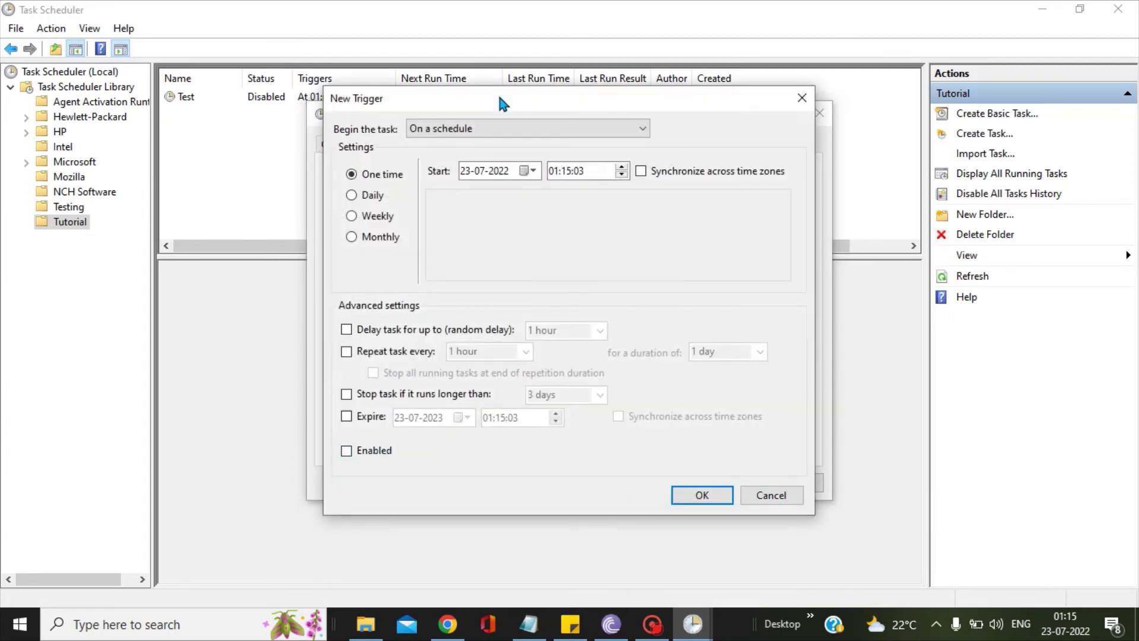
{"action": "left_click", "coordinate": [352, 195]}
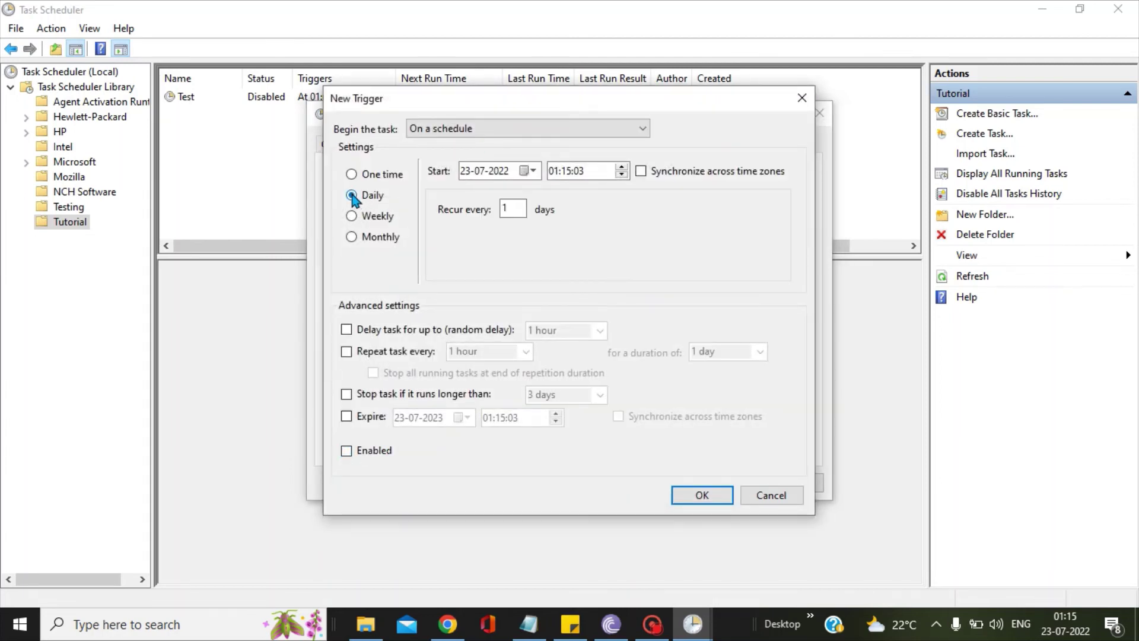
Set the trigger to repeat every 1 minute for a duration of 1 day, enable it, and save the trigger.
{"action": "left_click", "coordinate": [346, 352]}
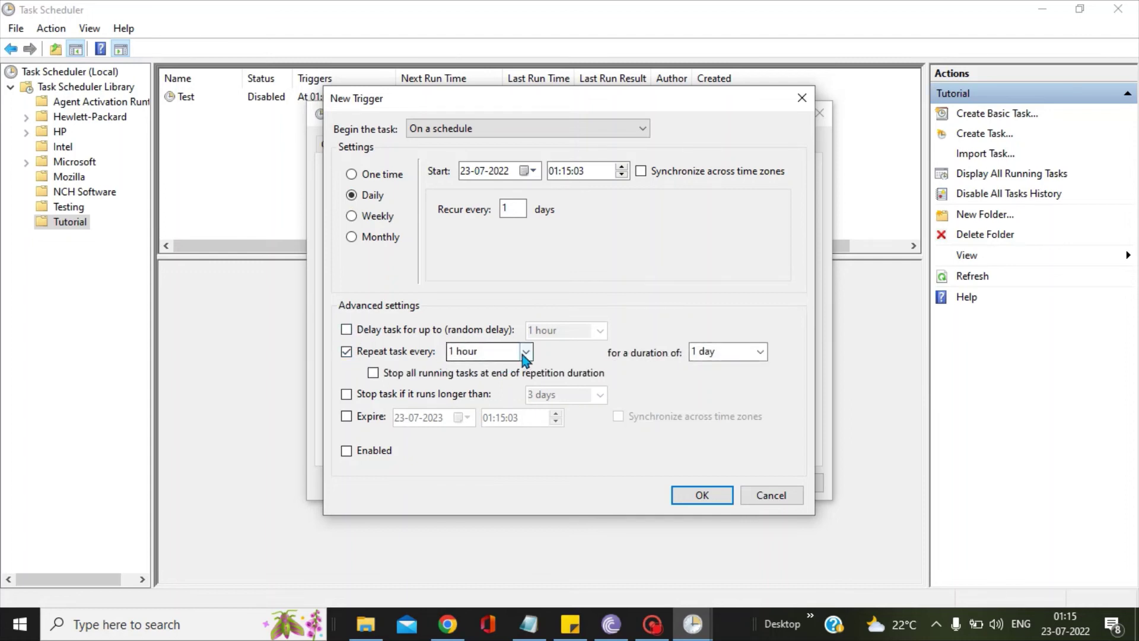
{"action": "left_click", "coordinate": [499, 353]}
{"action": "left_click", "coordinate": [498, 351]}
{"action": "key", "text": "BackSpace"}
{"action": "key", "text": "BackSpace"}
{"action": "key", "text": "BackSpace"}
{"action": "key", "text": "BackSpace"}
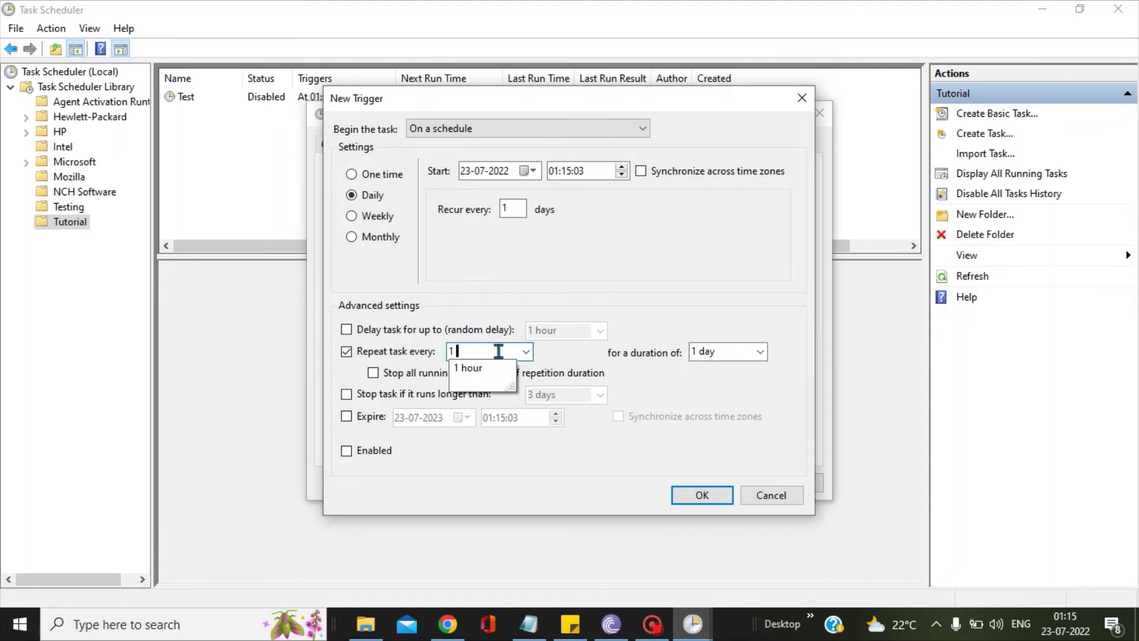
{"action": "type", "text": "minute"}
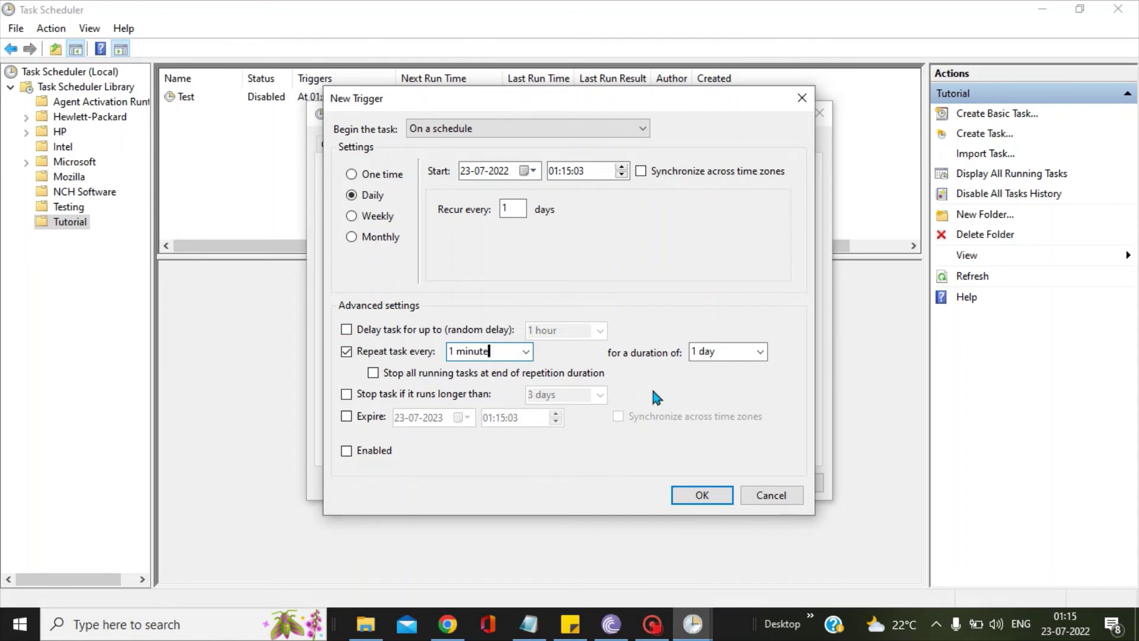
{"action": "left_click", "coordinate": [347, 452]}
{"action": "left_click", "coordinate": [692, 496]}
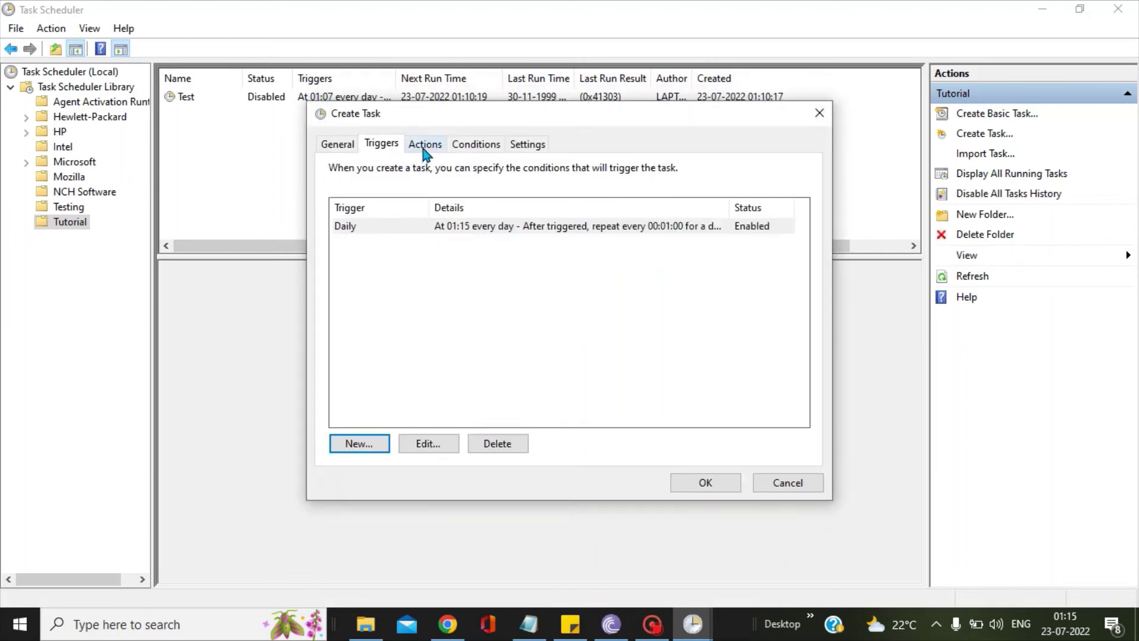
Start a new action for the task, and run "where python" in a Command Prompt window to locate the Python executable.
{"action": "left_click", "coordinate": [424, 148]}
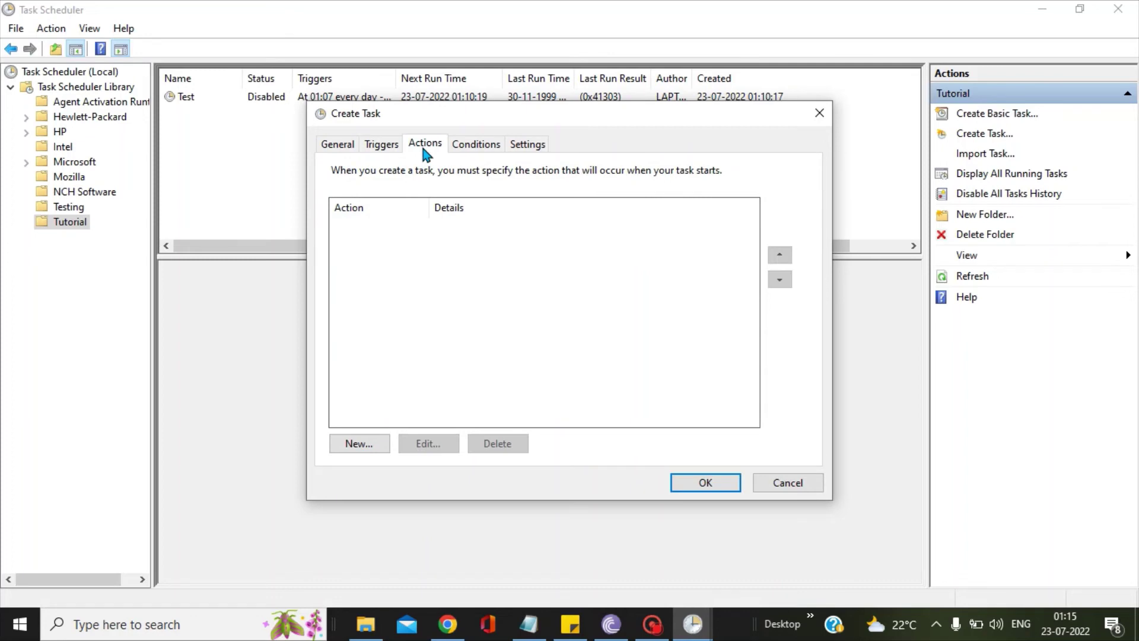
{"action": "left_click", "coordinate": [359, 446]}
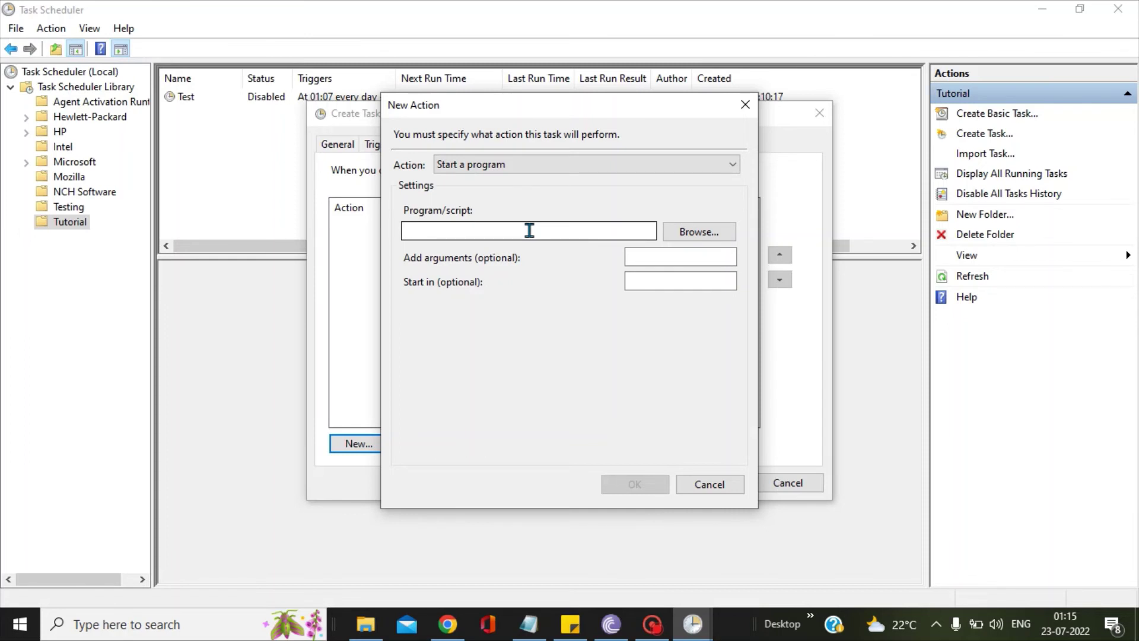
{"action": "left_click", "coordinate": [122, 624]}
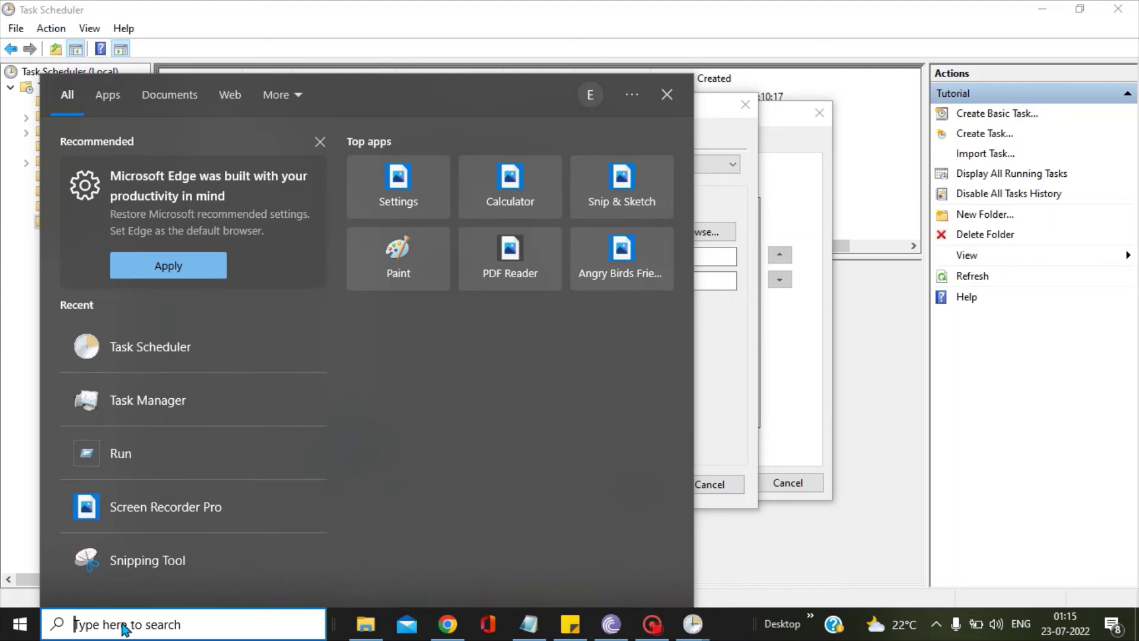
{"action": "type", "text": "run"}
{"action": "key", "text": "Return"}
{"action": "type", "text": "cmd"}
{"action": "key", "text": "Return"}
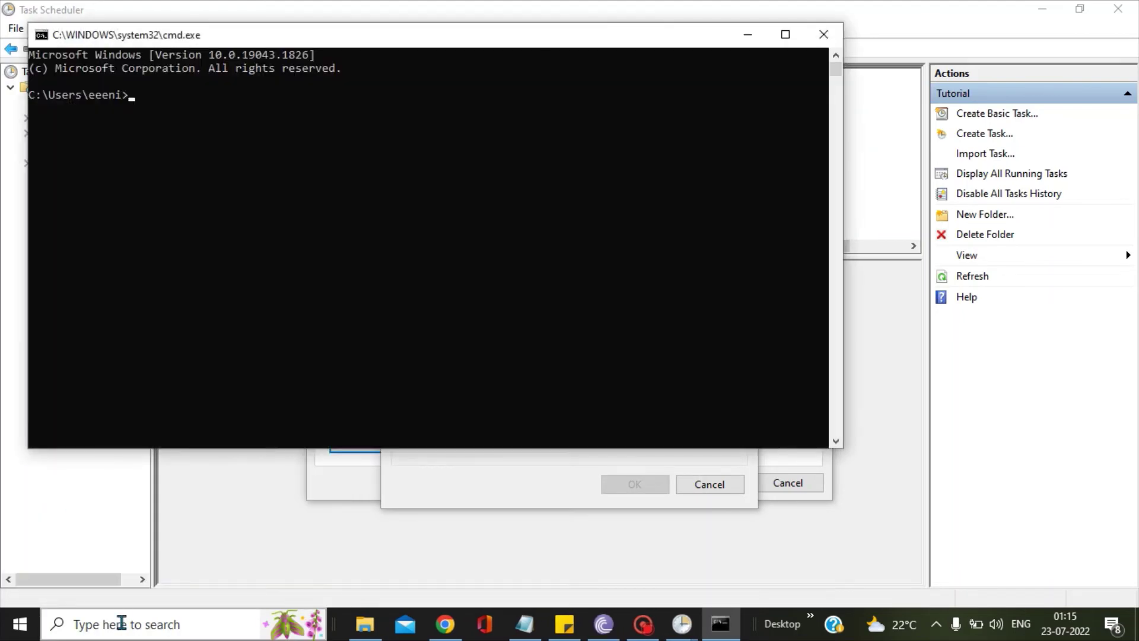
{"action": "type", "text": "where python"}
{"action": "key", "text": "Return"}
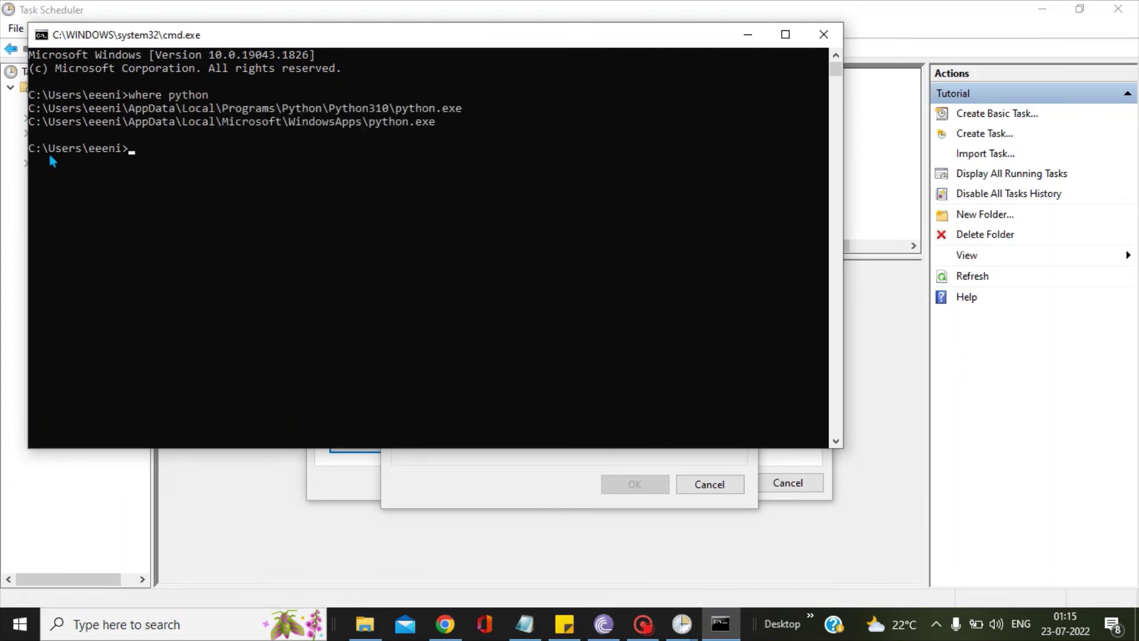
Copy the Python310\python.exe path from Command Prompt into the action's Program/script field, and set the arguments to test.py.
{"action": "left_click_drag", "start_coordinate": [35, 110], "coordinate": [480, 115]}
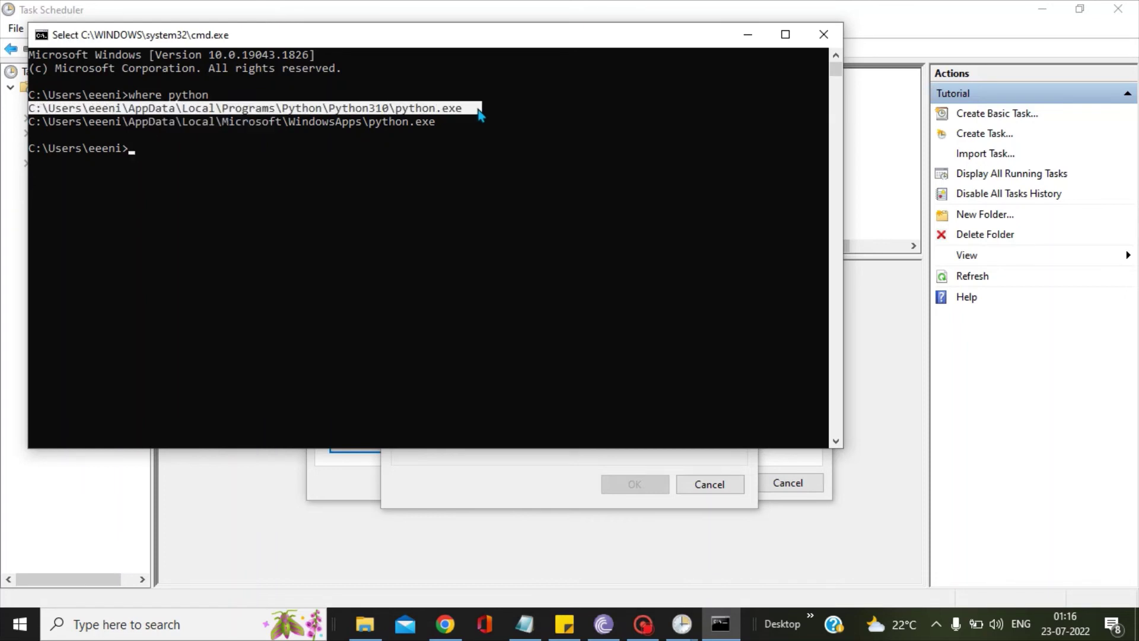
{"action": "key", "text": "ctrl+c"}
{"action": "key", "text": "alt+Tab"}
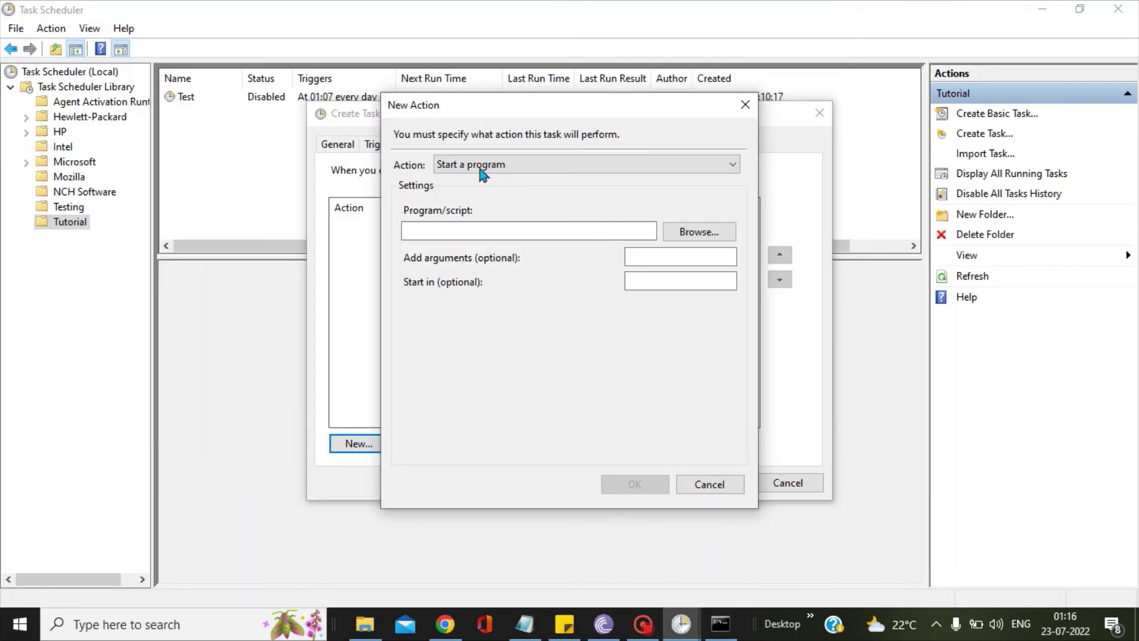
{"action": "left_click", "coordinate": [443, 230]}
{"action": "key", "text": "ctrl+v"}
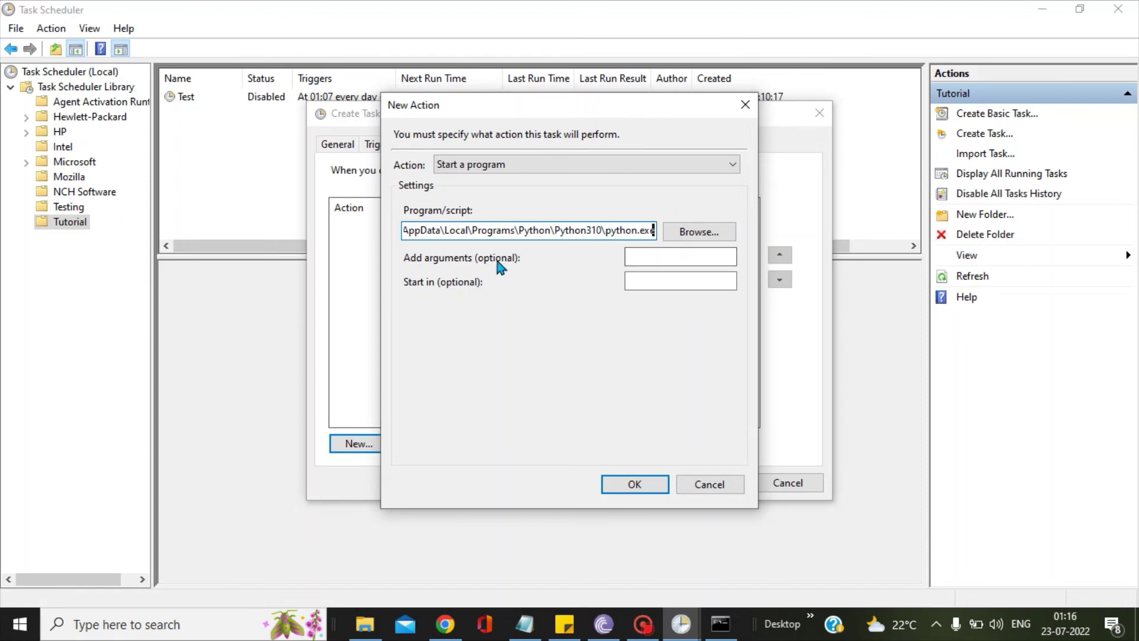
{"action": "left_click", "coordinate": [648, 254]}
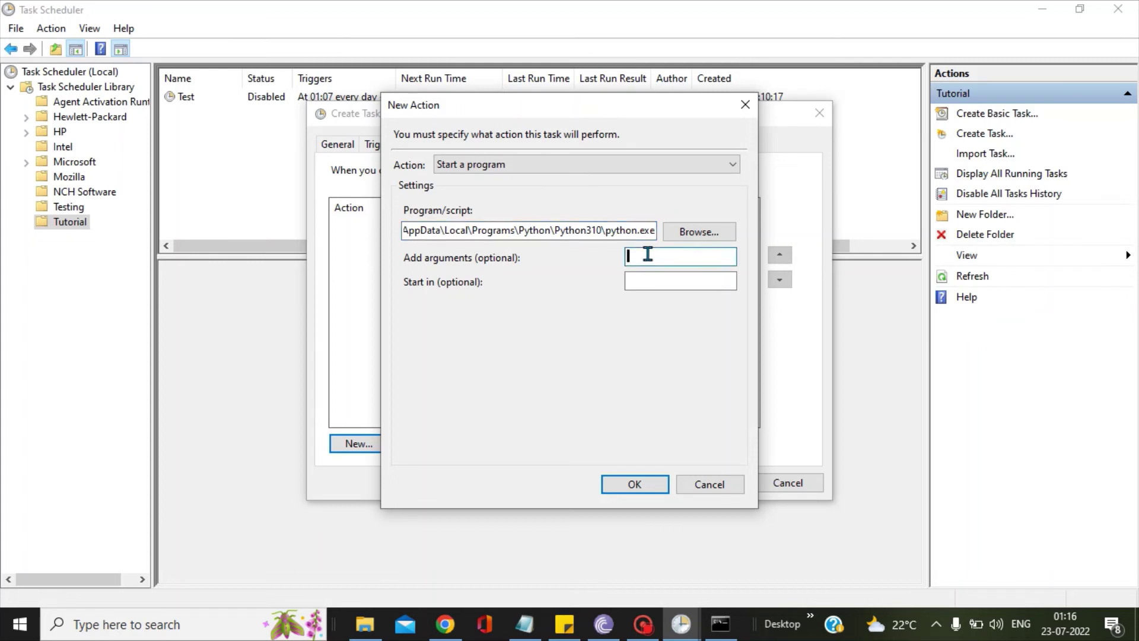
{"action": "type", "text": "test.py"}
Fill the action's Start in field with the NewPgm folder path copied from File Explorer plus a trailing backslash, and save the action.
{"action": "left_click", "coordinate": [662, 279]}
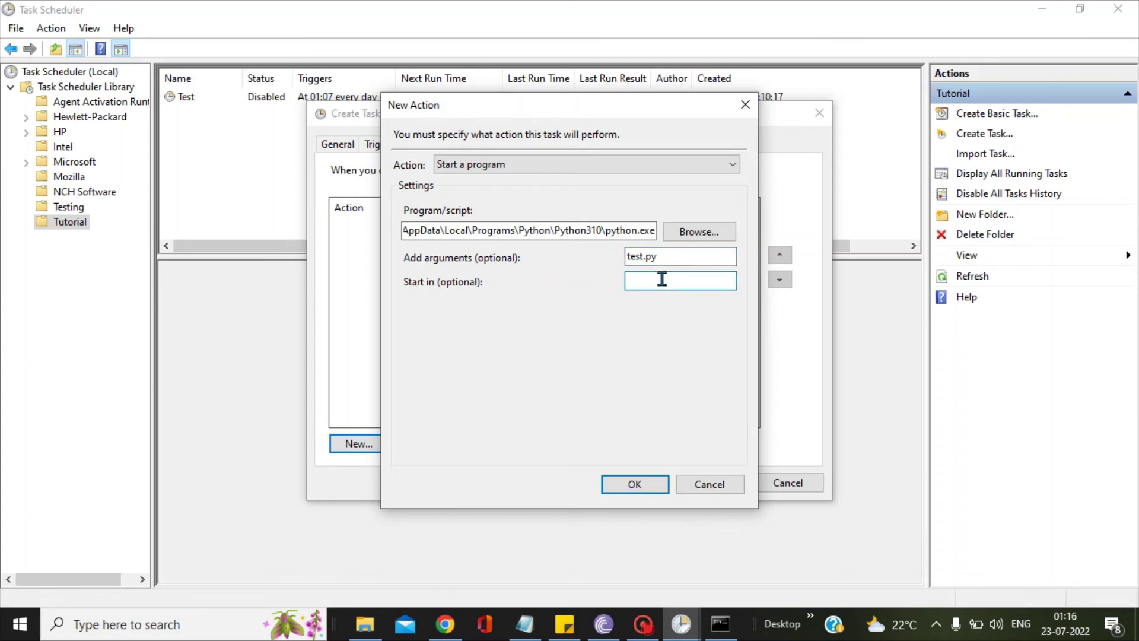
{"action": "left_click", "coordinate": [378, 634]}
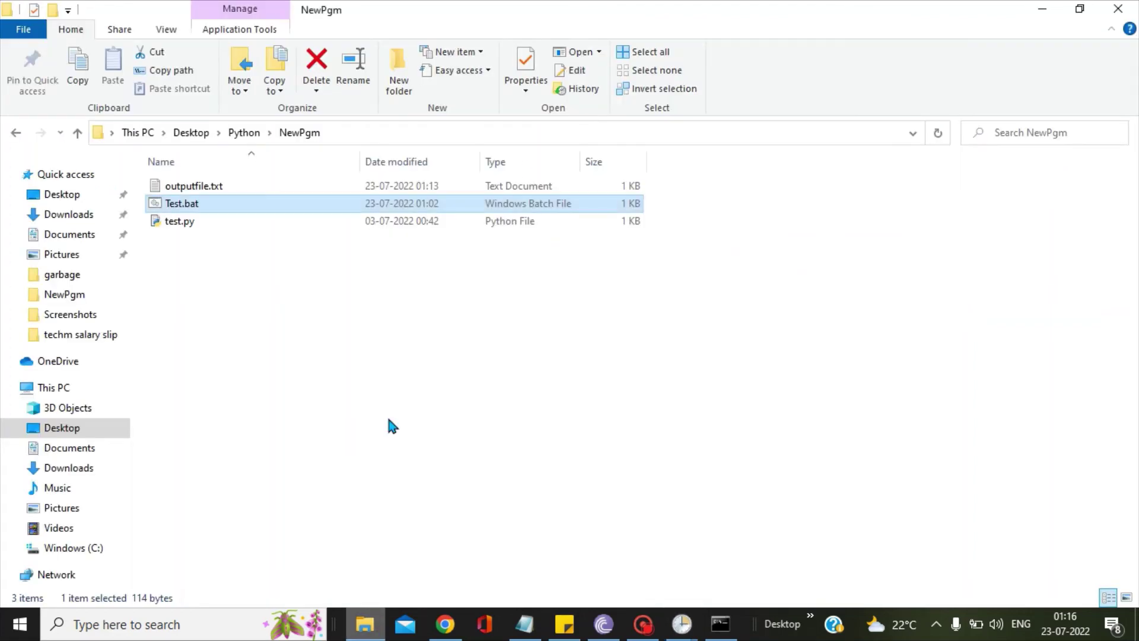
{"action": "left_click", "coordinate": [911, 136]}
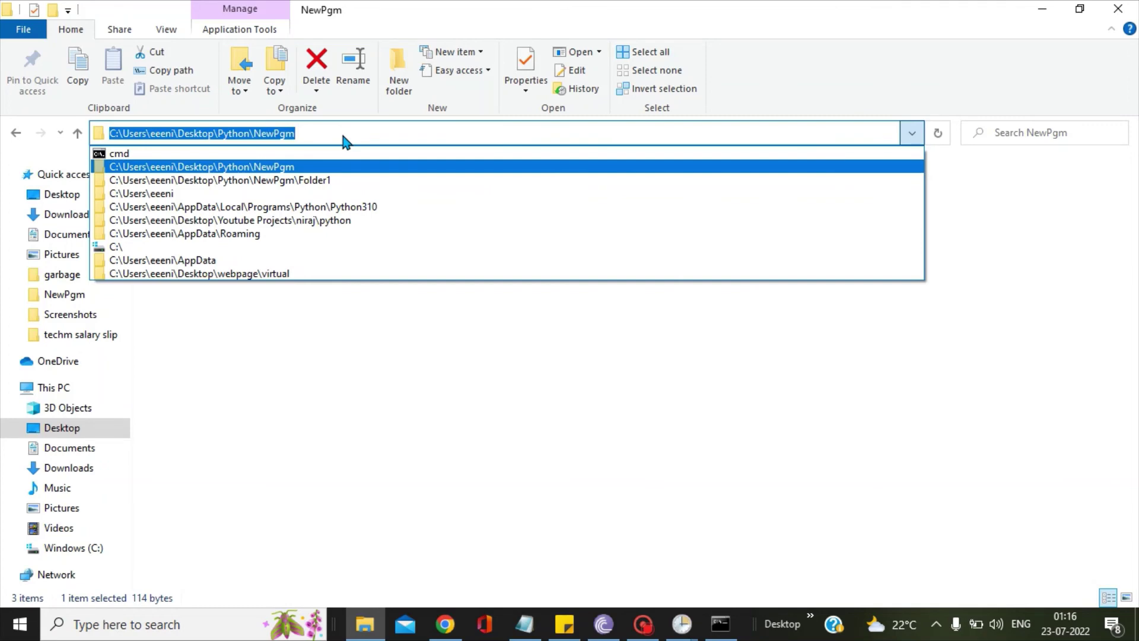
{"action": "key", "text": "Escape"}
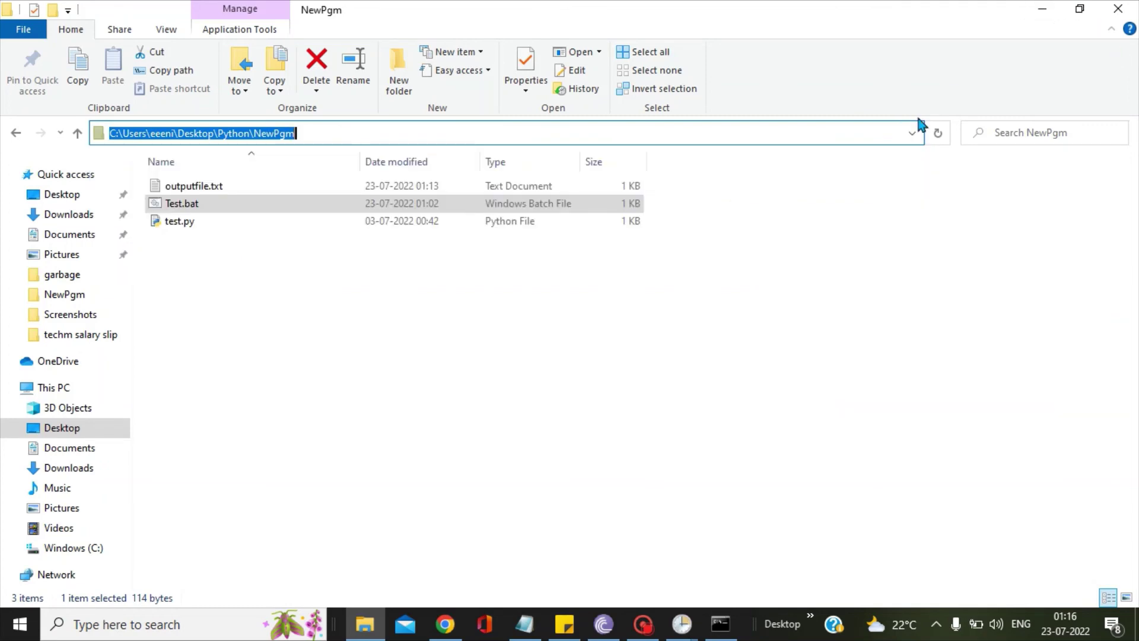
{"action": "left_click", "coordinate": [681, 623]}
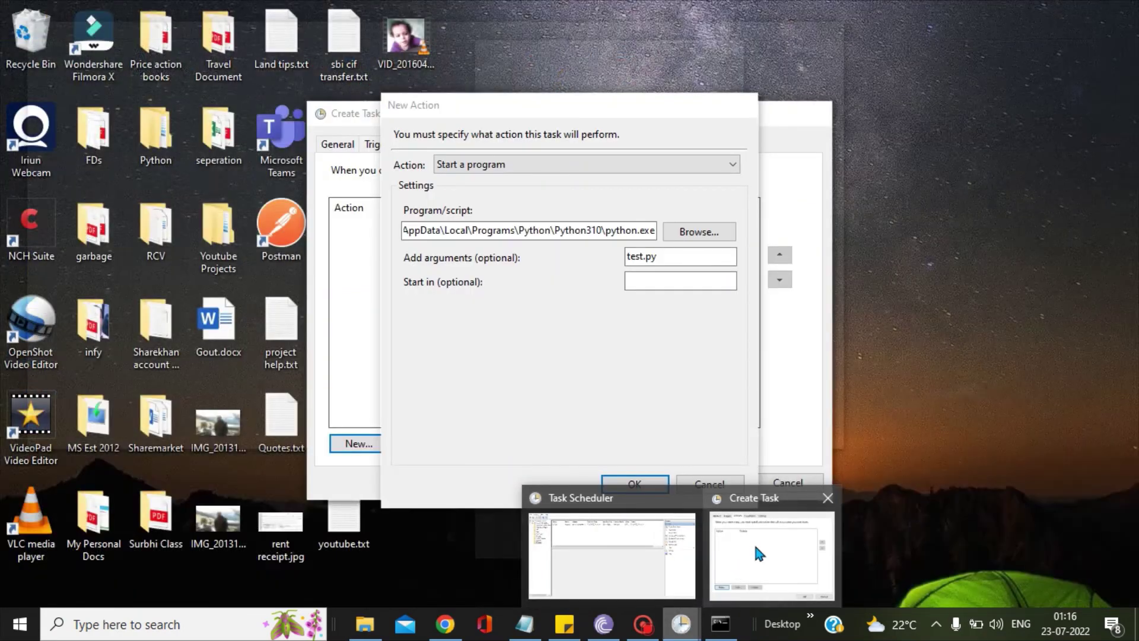
{"action": "left_click", "coordinate": [753, 540]}
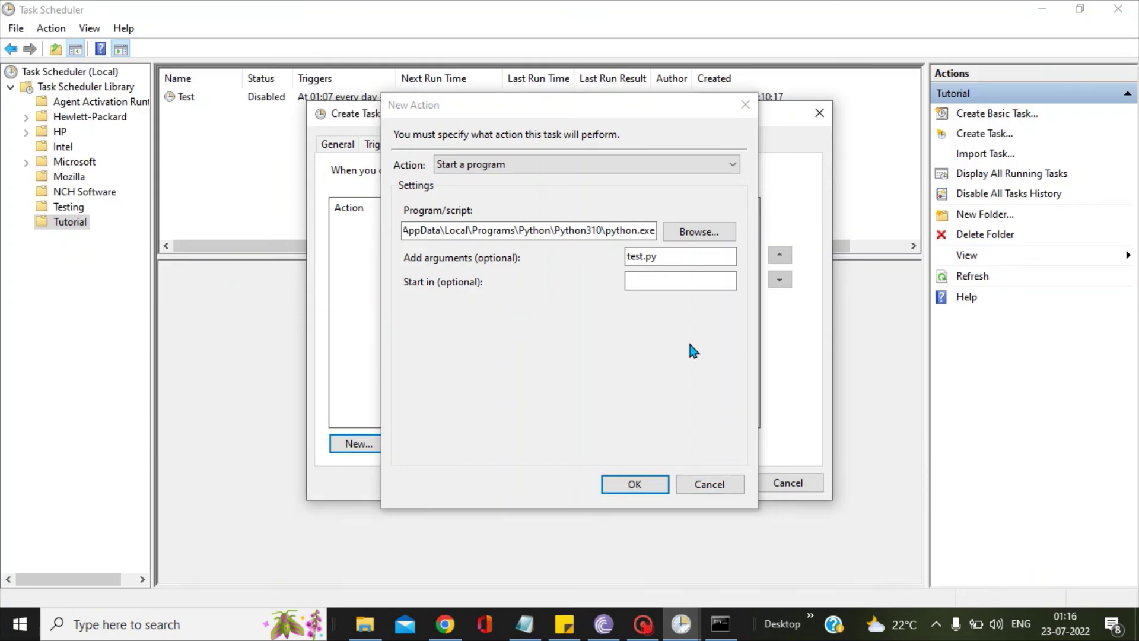
{"action": "left_click", "coordinate": [645, 286]}
{"action": "key", "text": "ctrl+v"}
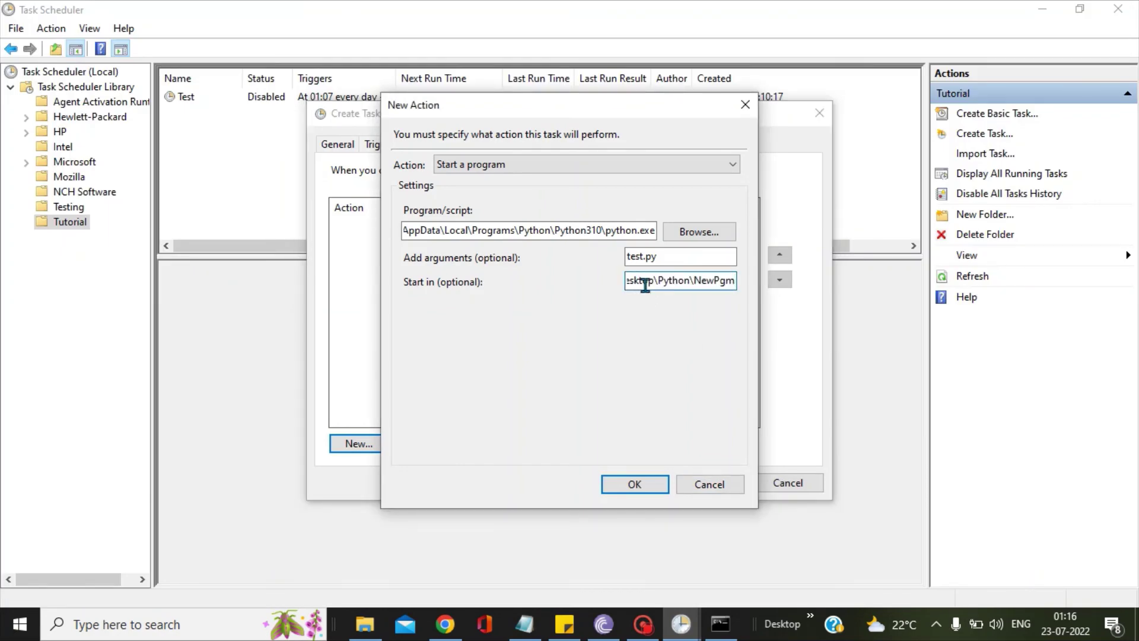
{"action": "type", "text": "\\"}
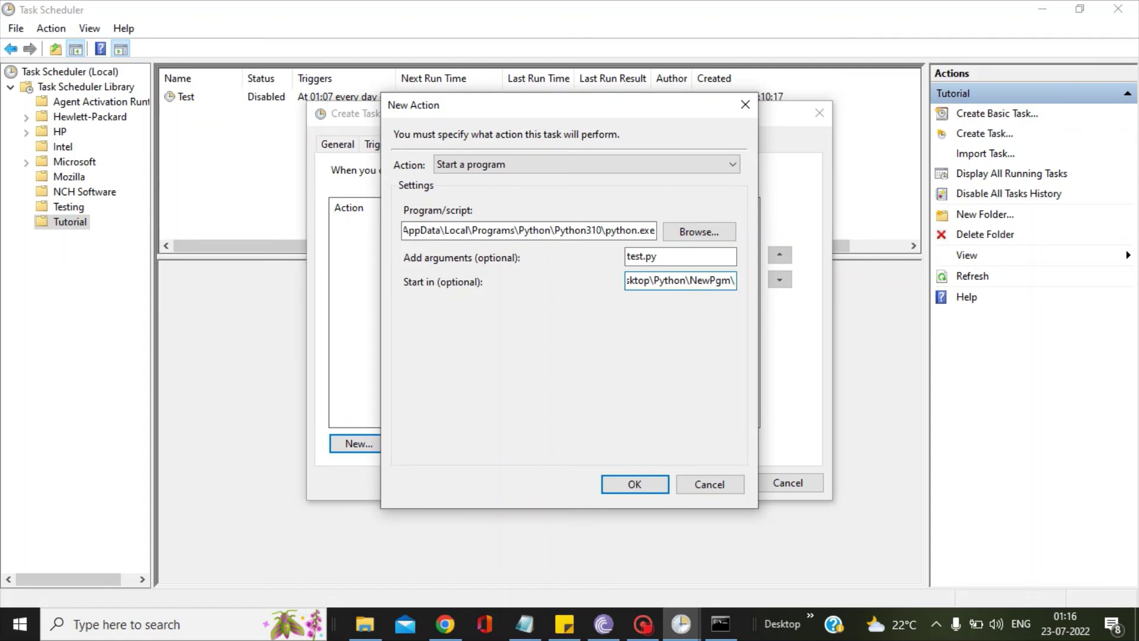
{"action": "left_click", "coordinate": [630, 484]}
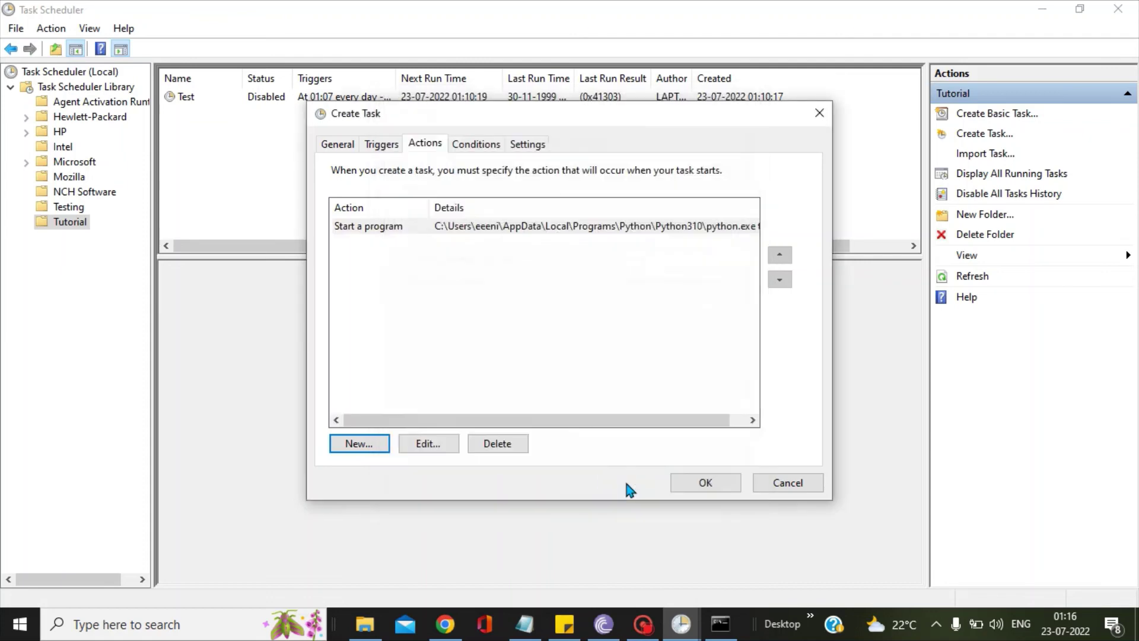
Keep the task's default conditions and settings, and create the task in the Tutorial folder.
{"action": "left_click", "coordinate": [483, 155]}
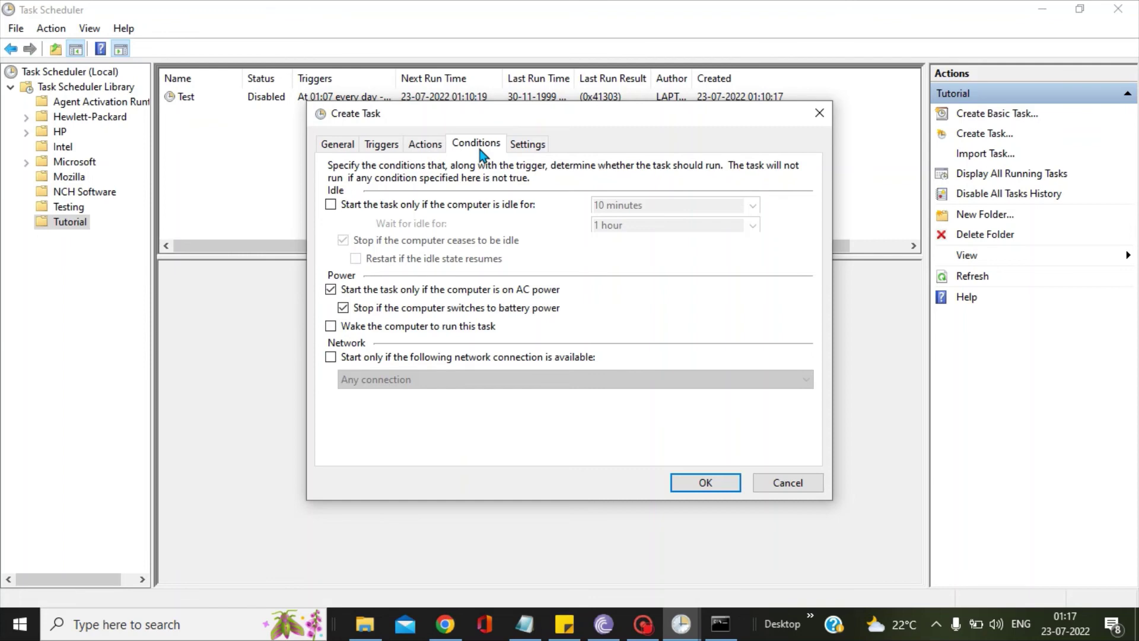
{"action": "left_click", "coordinate": [537, 148]}
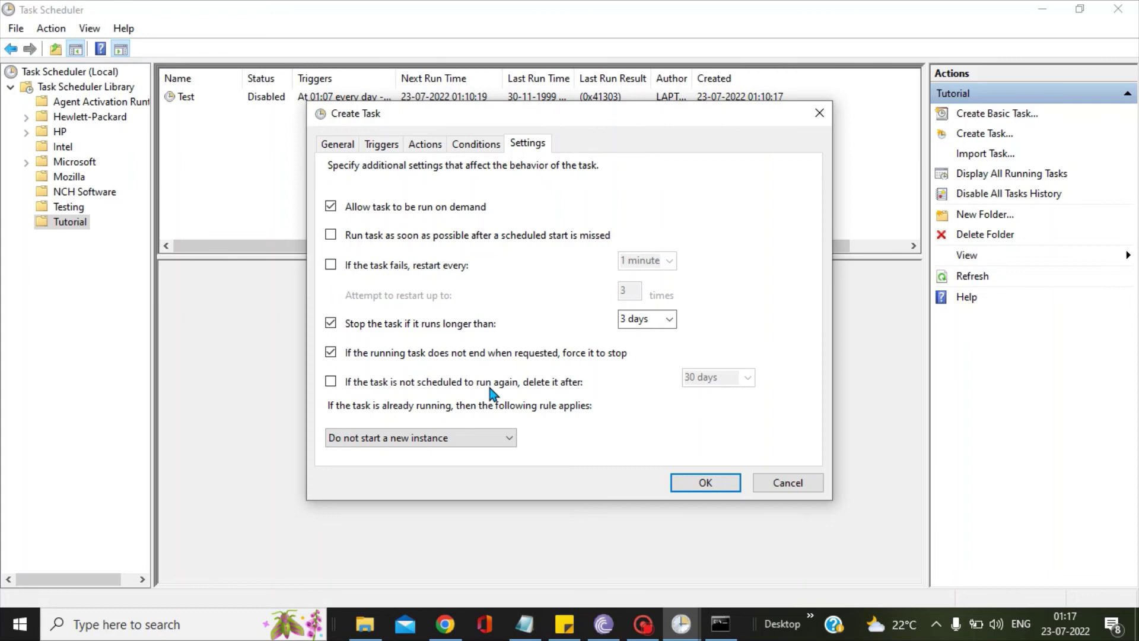
{"action": "left_click", "coordinate": [706, 483]}
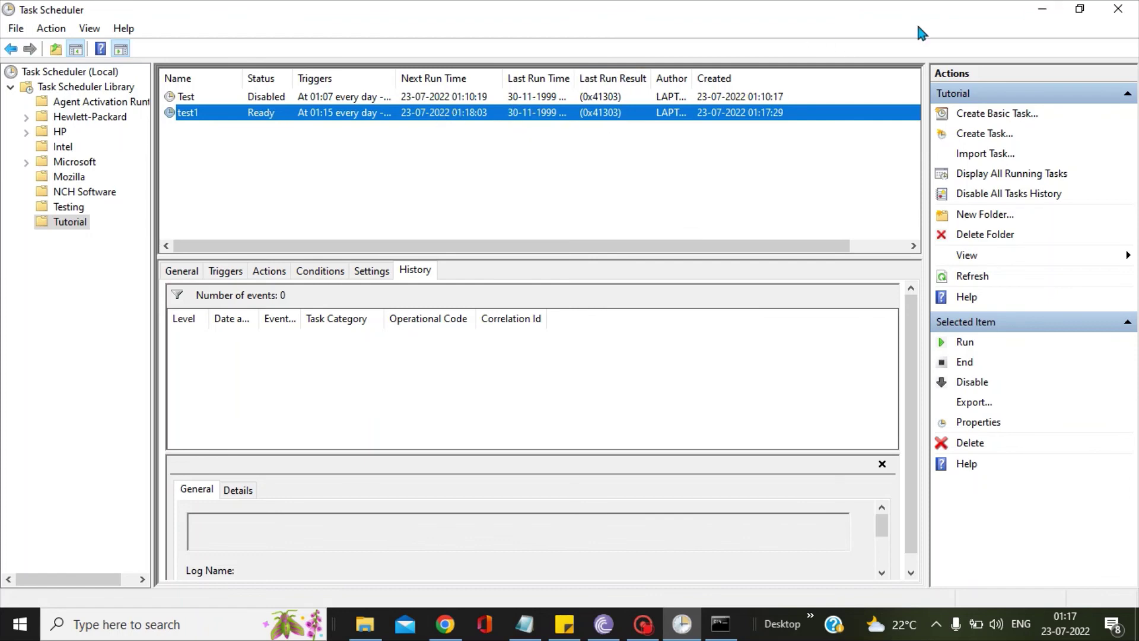
Switch to the NewPgm folder in File Explorer, delete all text in outputfile.txt, and close the file with the change saved.
{"action": "left_click", "coordinate": [1043, 13]}
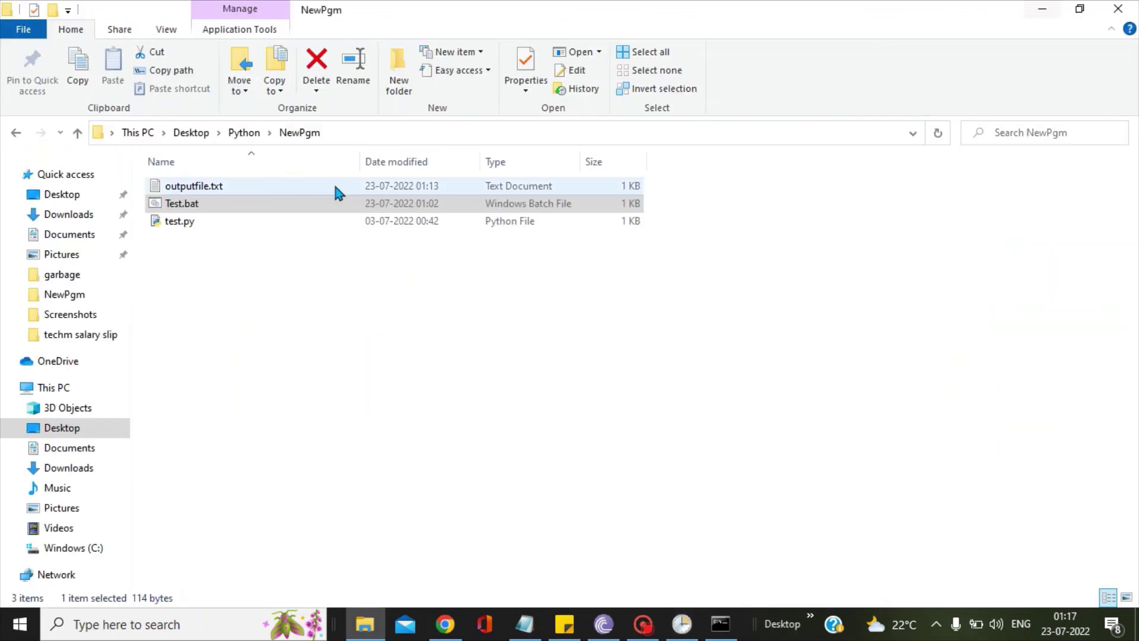
{"action": "double_click", "coordinate": [184, 187]}
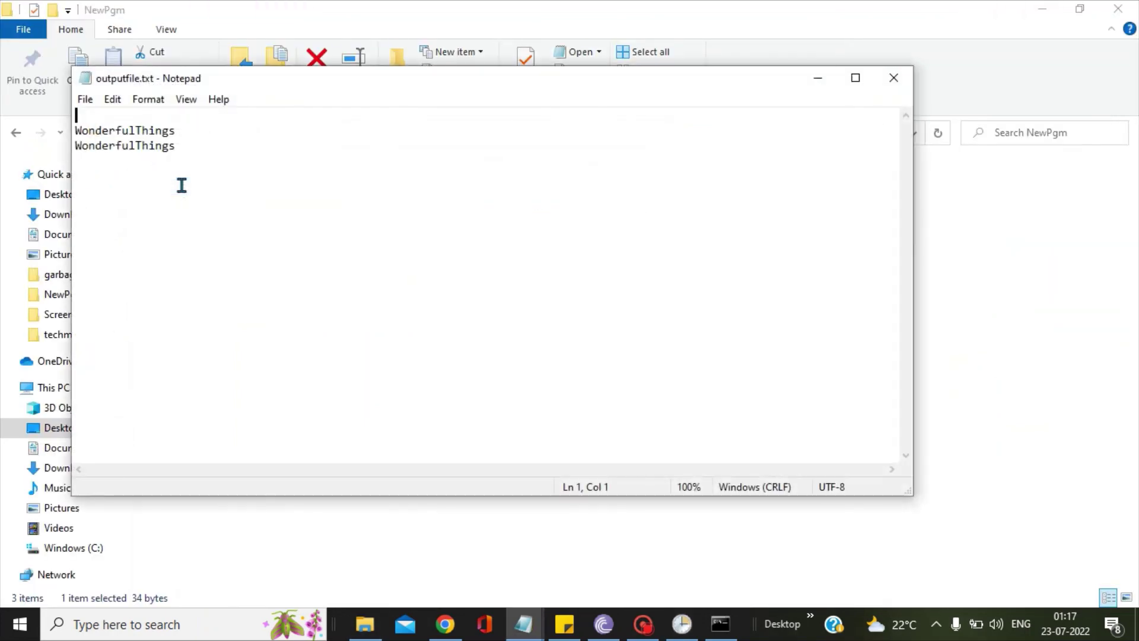
{"action": "key", "text": "ctrl+a"}
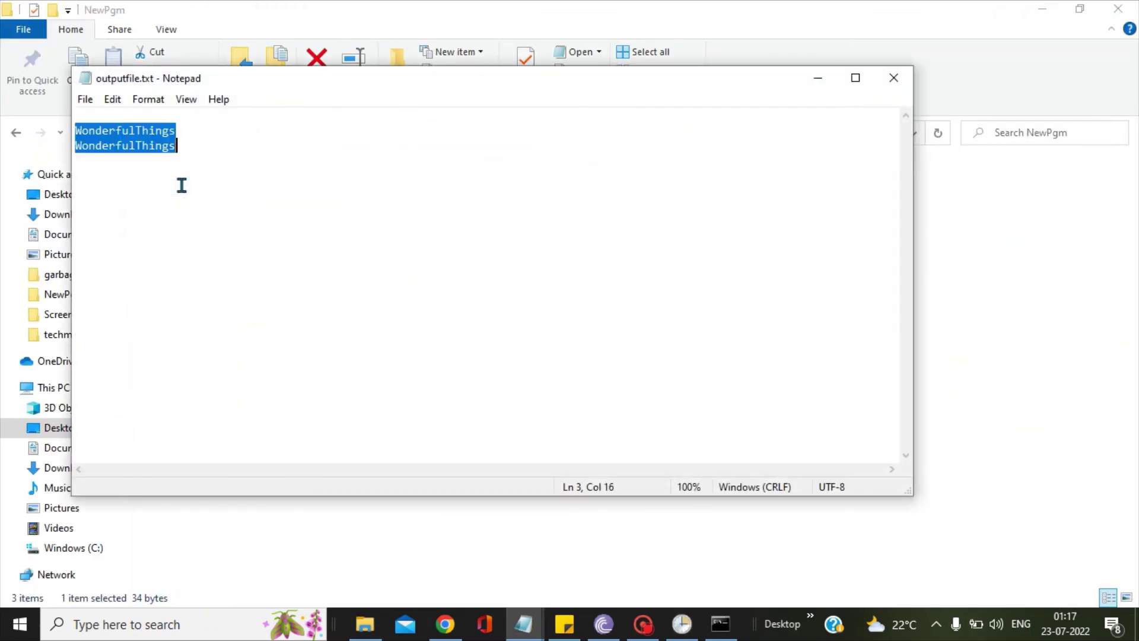
{"action": "key", "text": "BackSpace"}
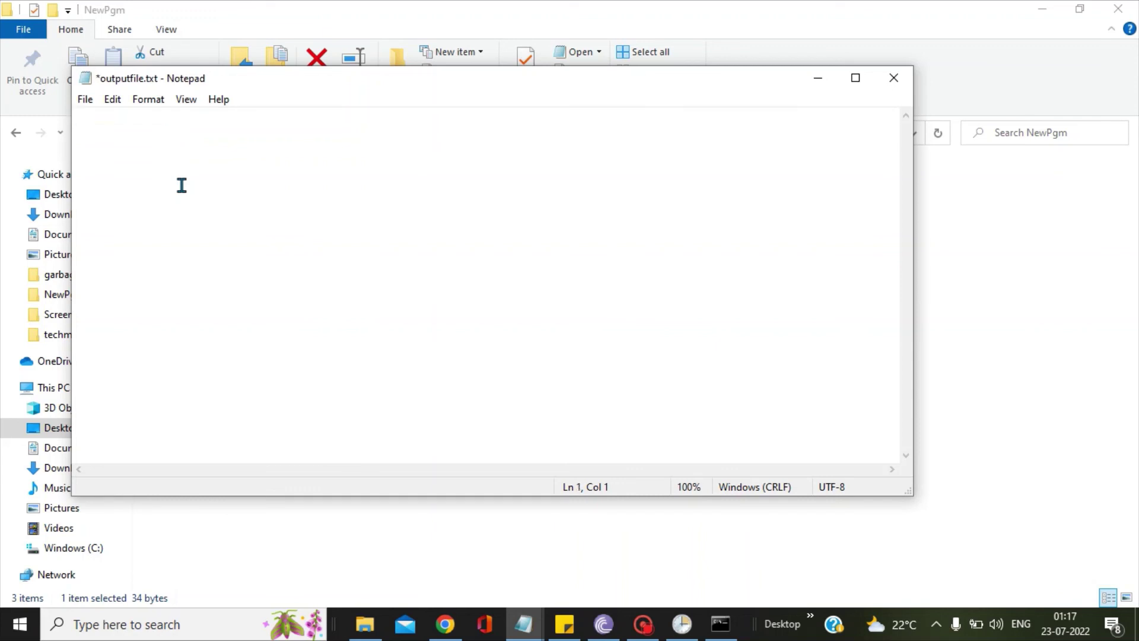
{"action": "left_click", "coordinate": [888, 83]}
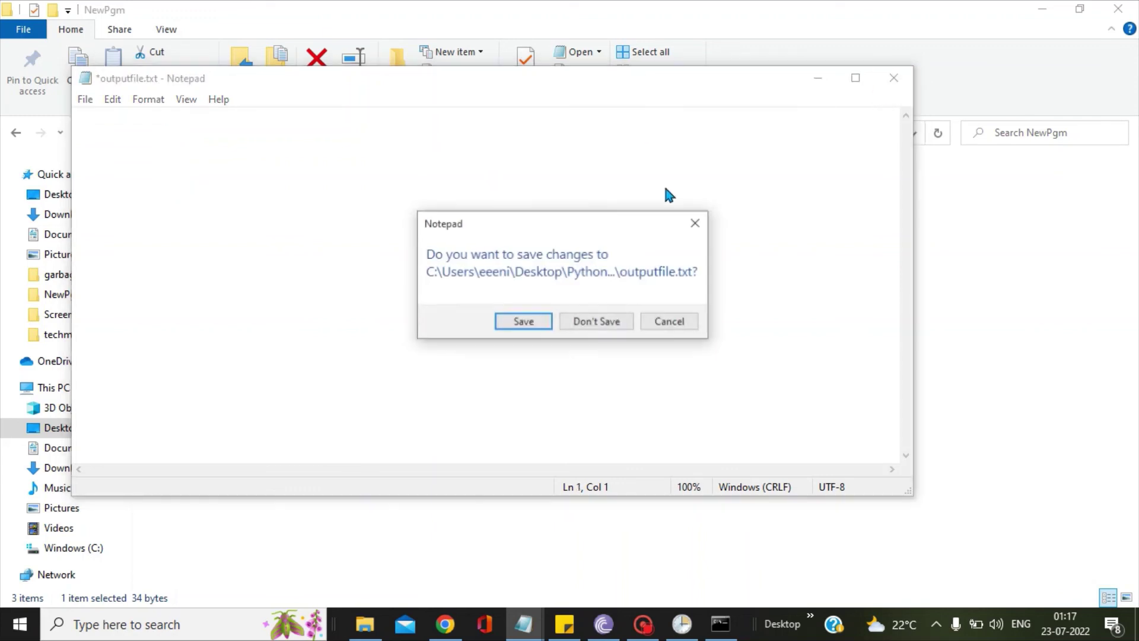
{"action": "left_click", "coordinate": [509, 321]}
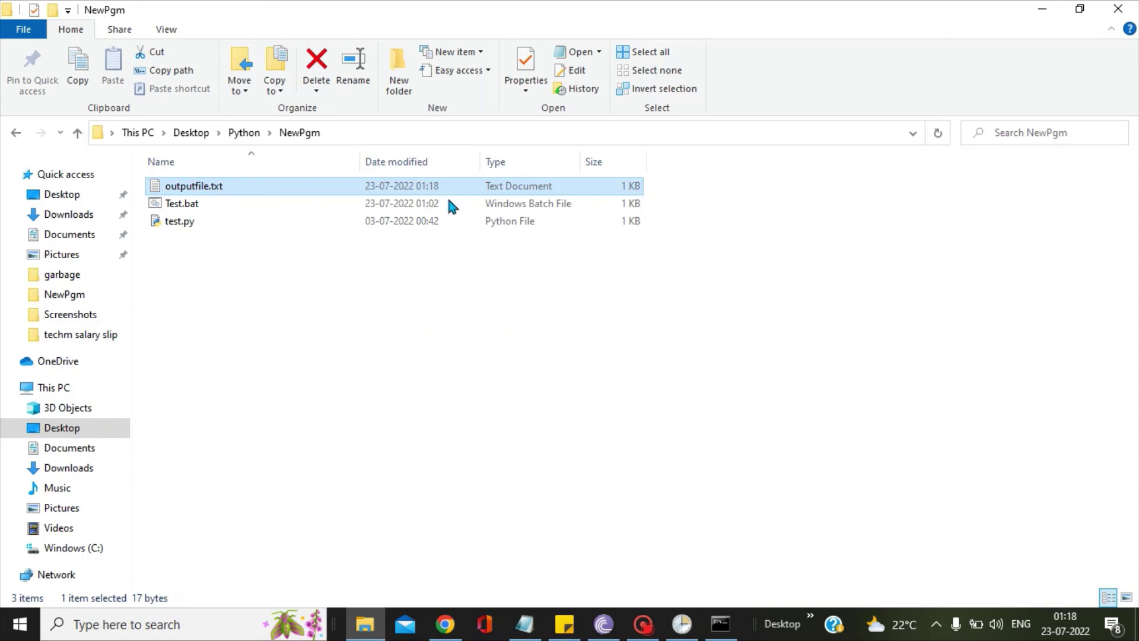
Open outputfile.txt after each of two scheduled runs to check for new lines, closing the file each time.
{"action": "double_click", "coordinate": [233, 184]}
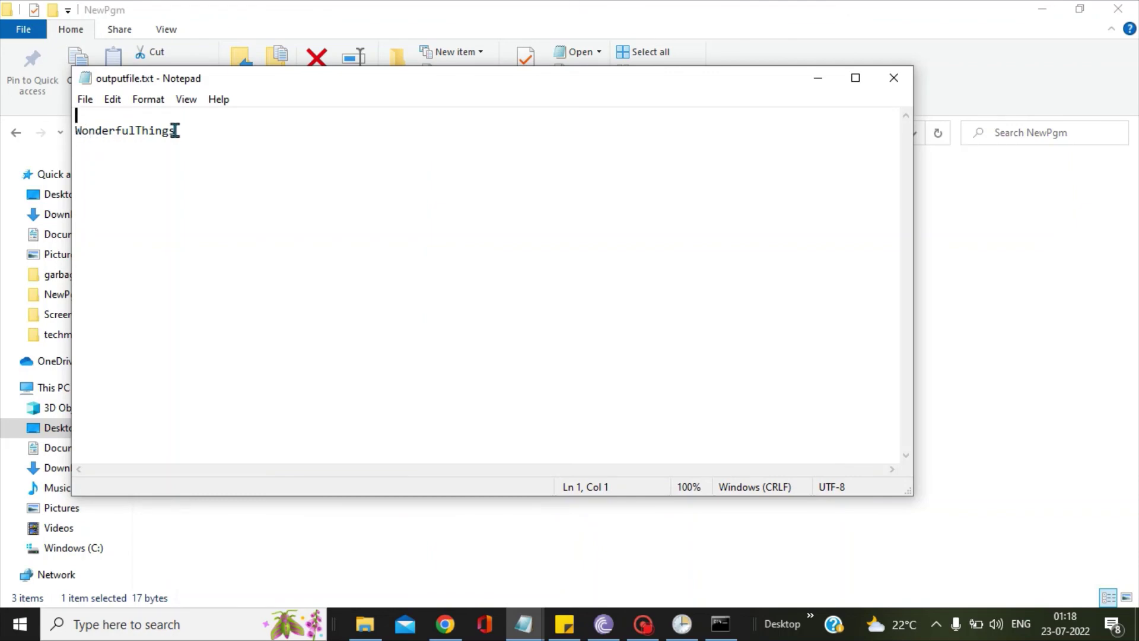
{"action": "left_click", "coordinate": [892, 80]}
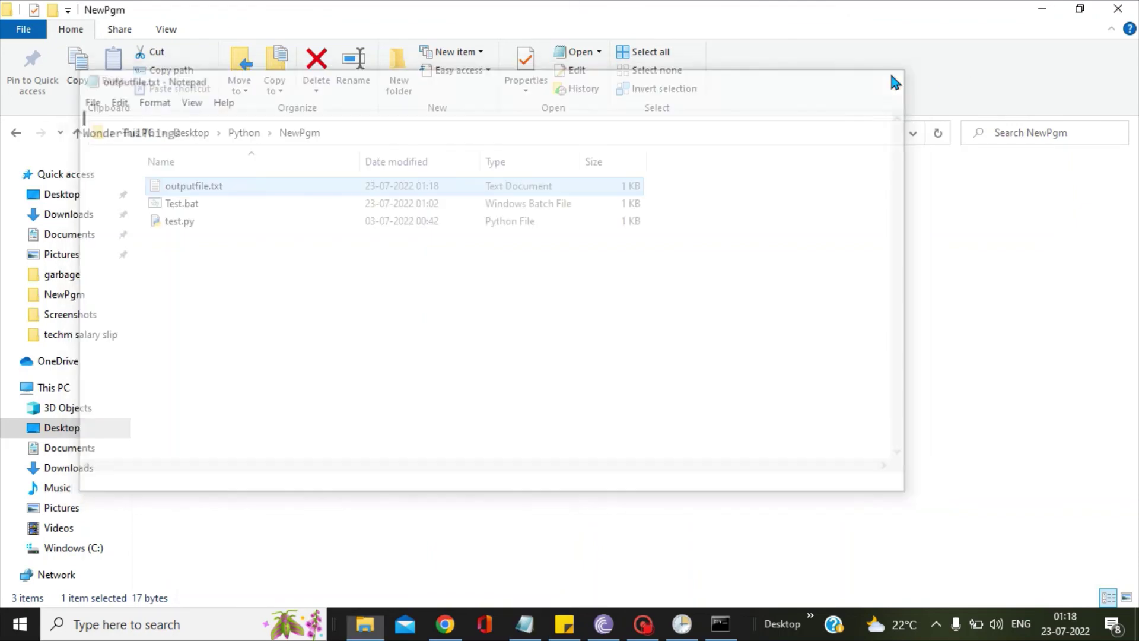
{"action": "left_click", "coordinate": [309, 305]}
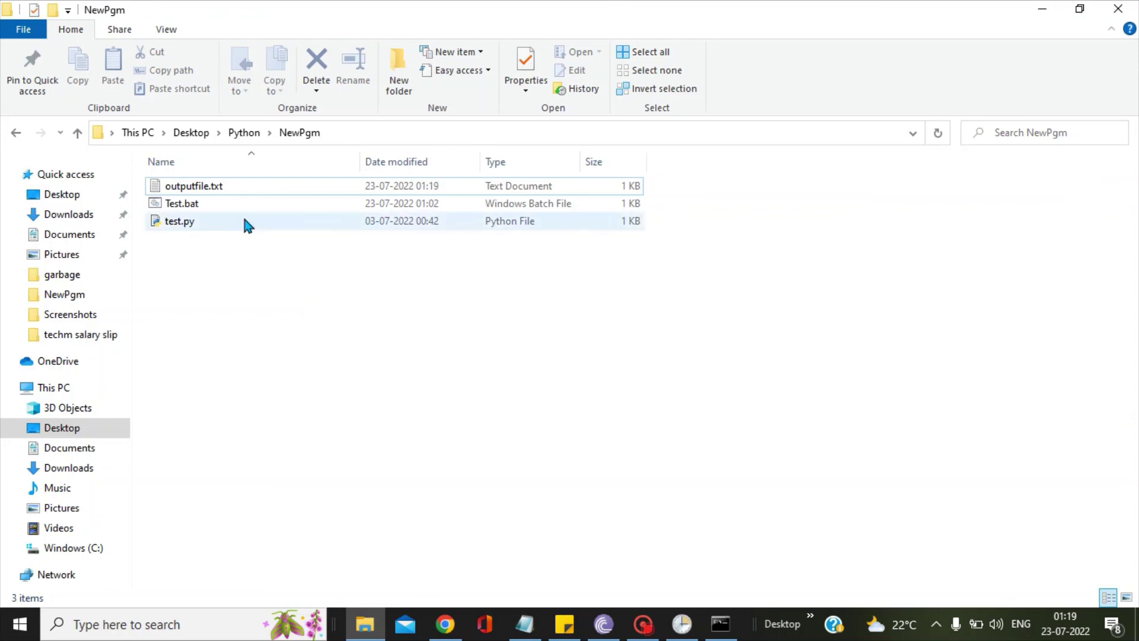
{"action": "double_click", "coordinate": [223, 190]}
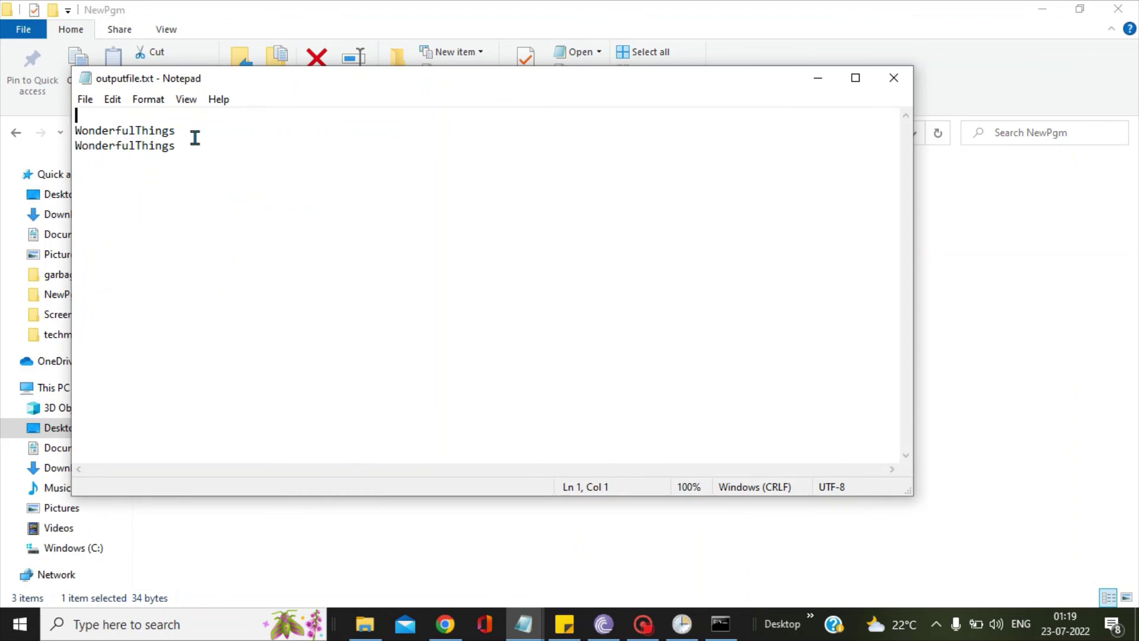
{"action": "left_click", "coordinate": [907, 81]}
{"action": "left_click", "coordinate": [528, 304]}
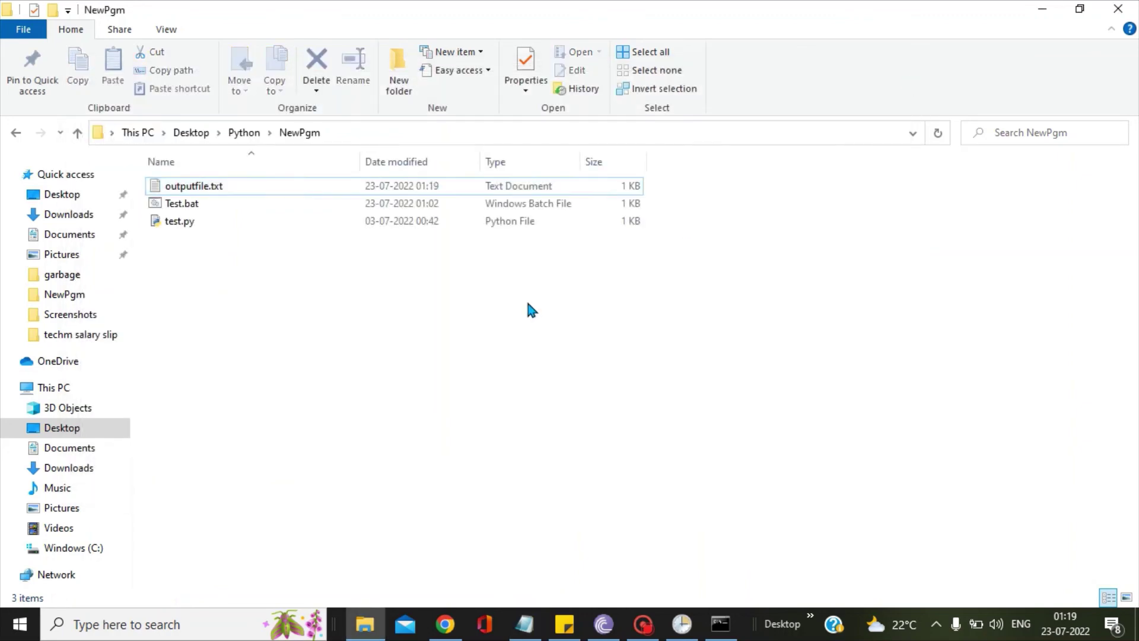